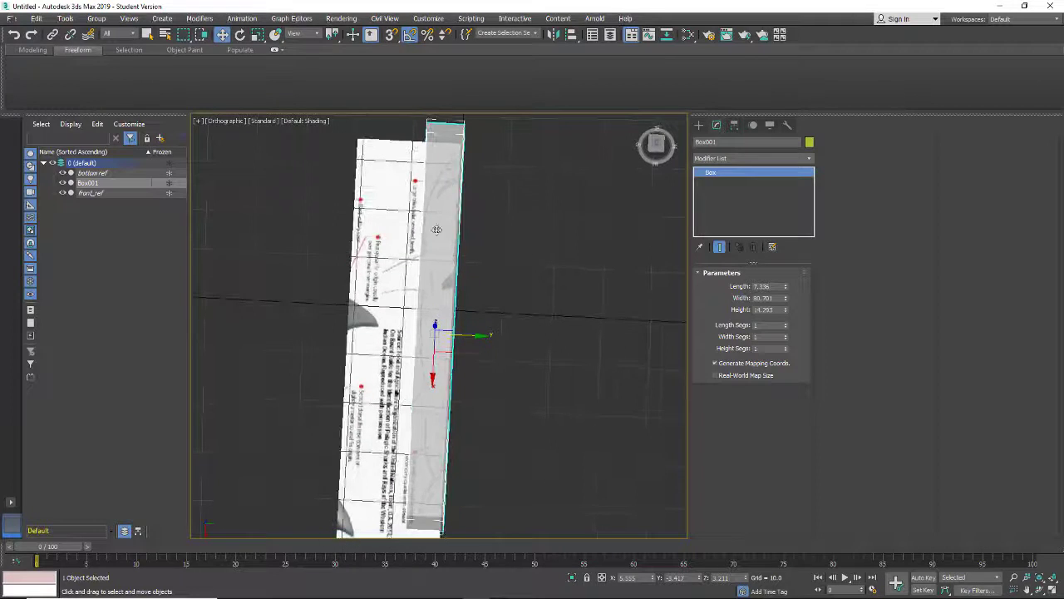
Show the box over the shark side reference in the Front view and clear the selection.
alt+middle_drag(379, 379, 479, 293)
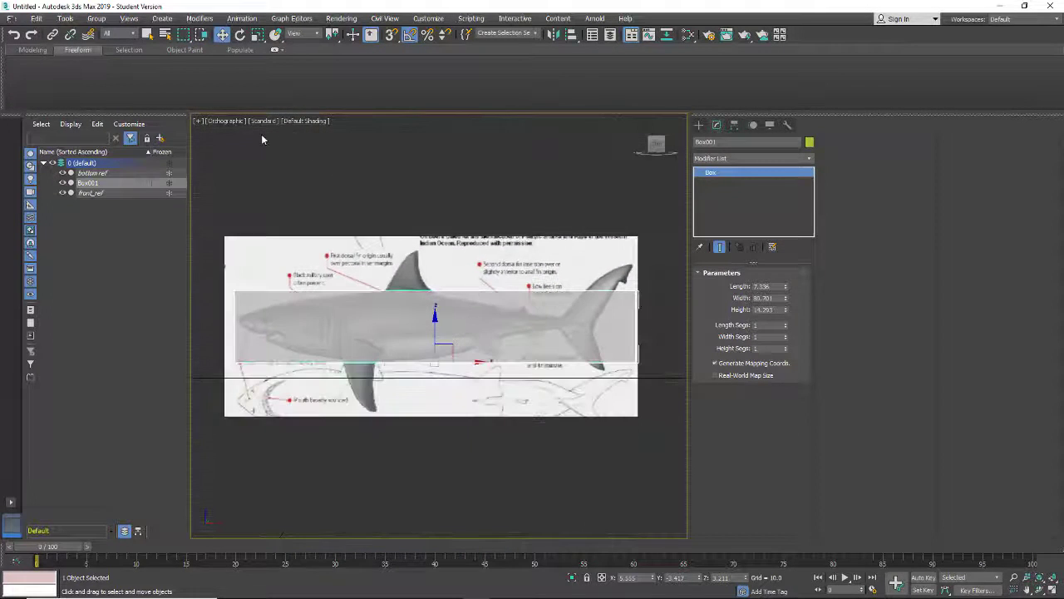
click(232, 121)
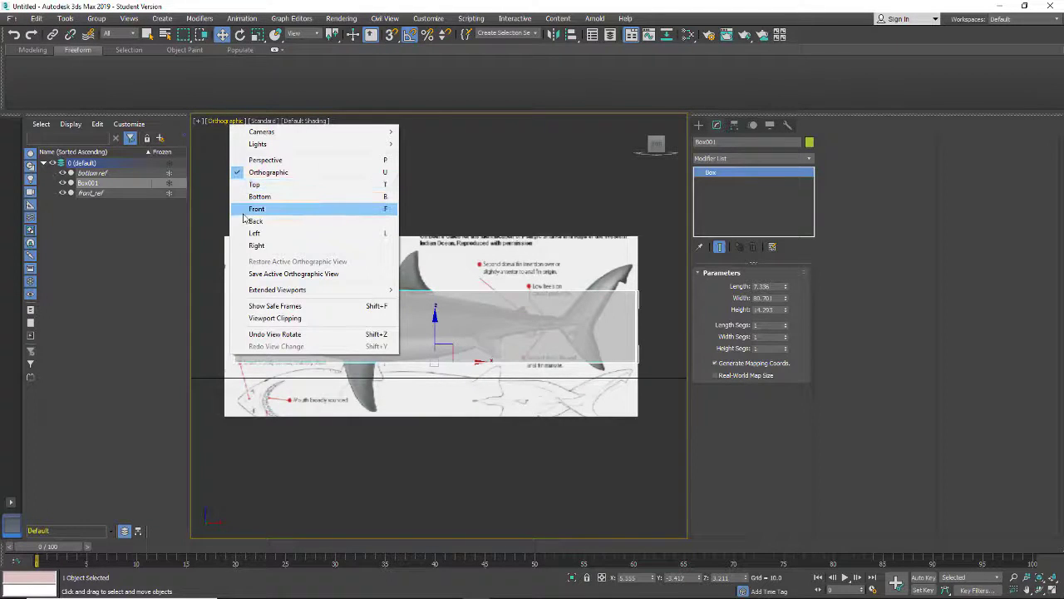
click(252, 209)
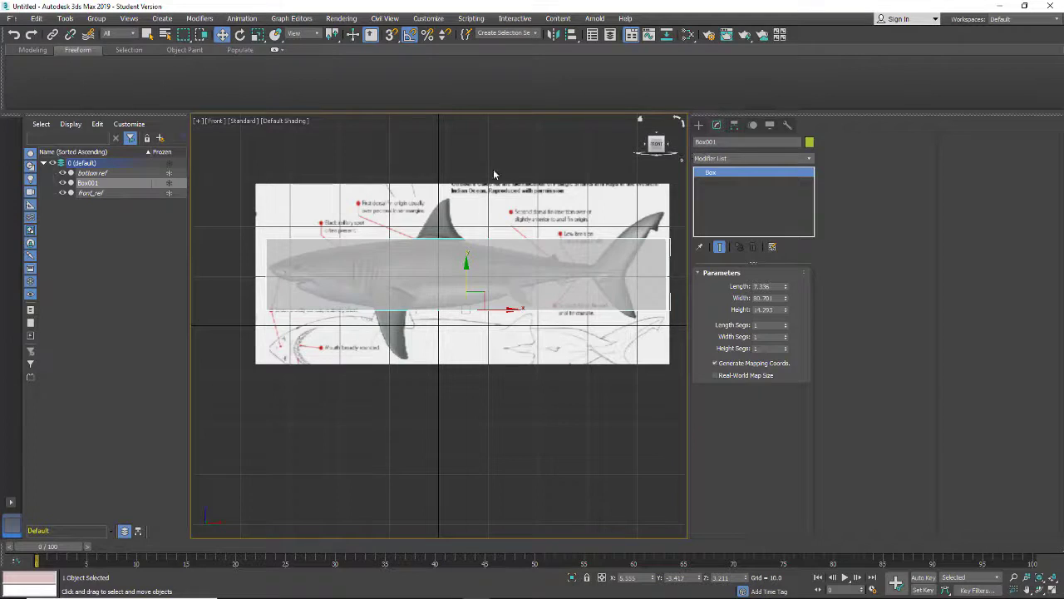
click(309, 211)
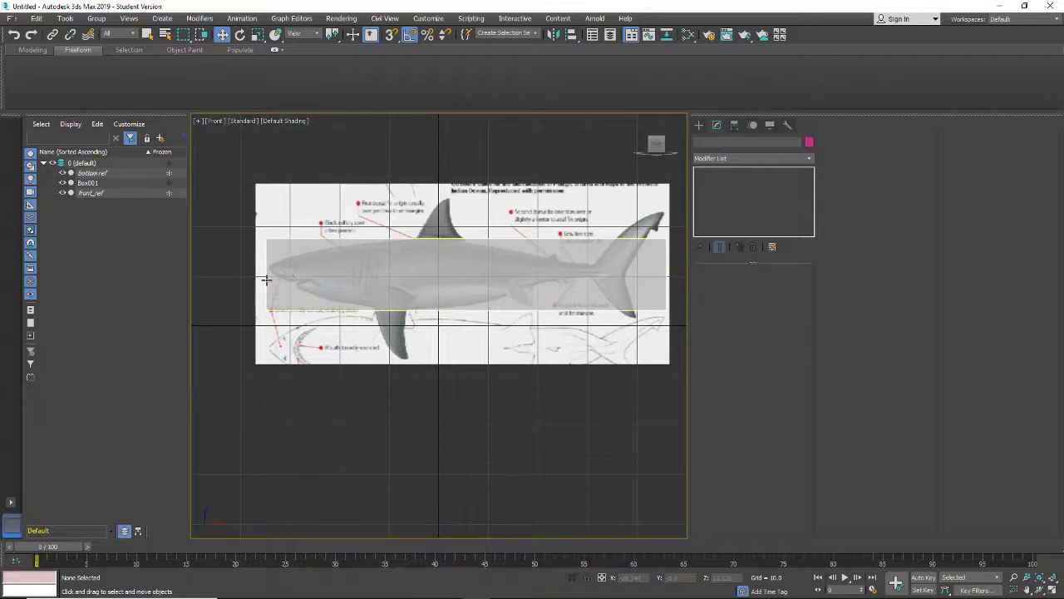
Draw a small sphere in the Top view just beyond the nose end of the bottom reference plane.
click(698, 125)
click(729, 203)
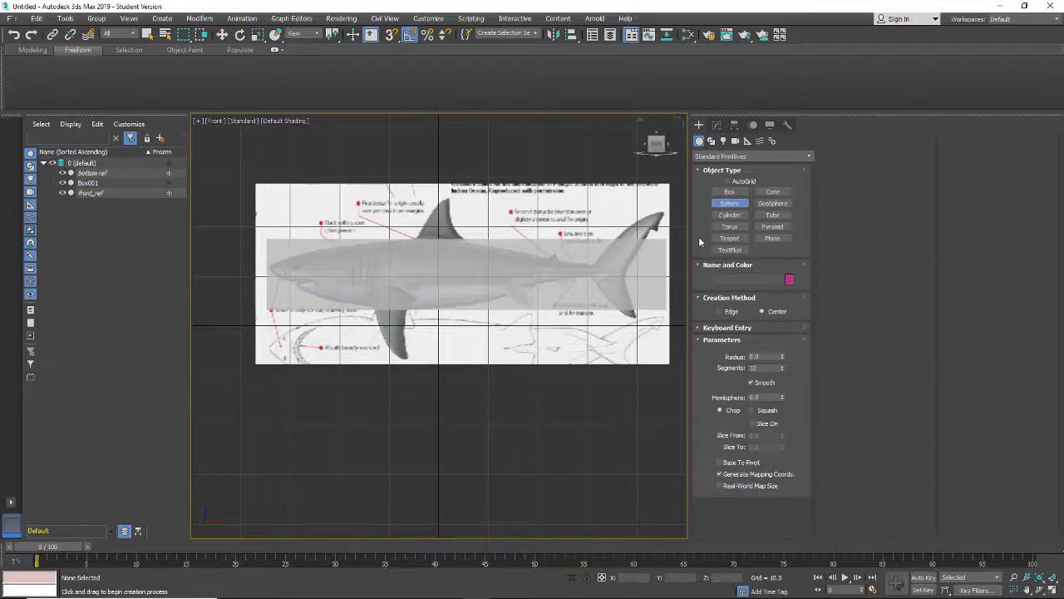
click(215, 122)
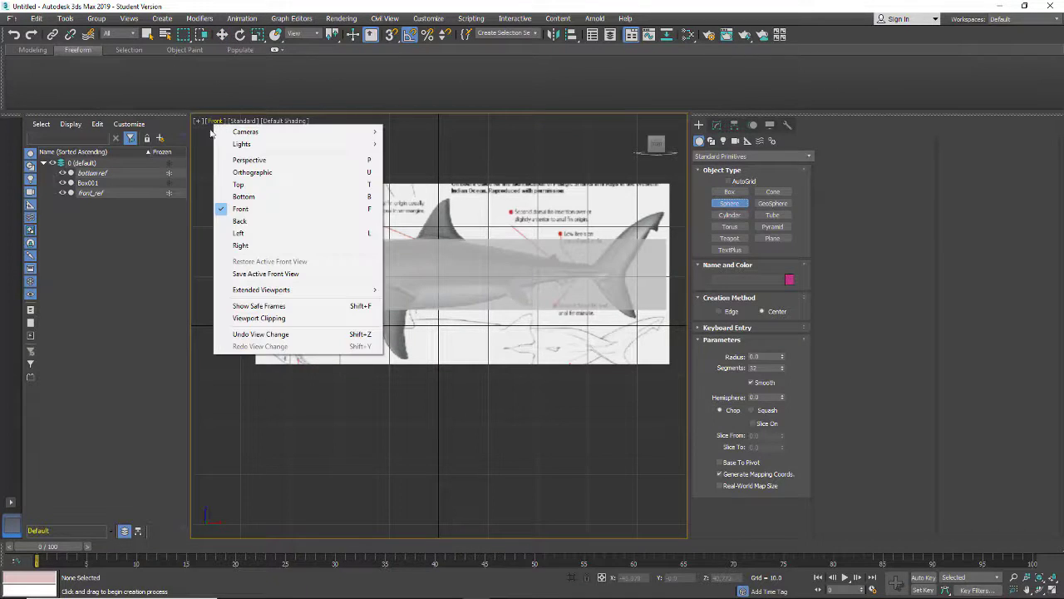
click(238, 184)
click(229, 248)
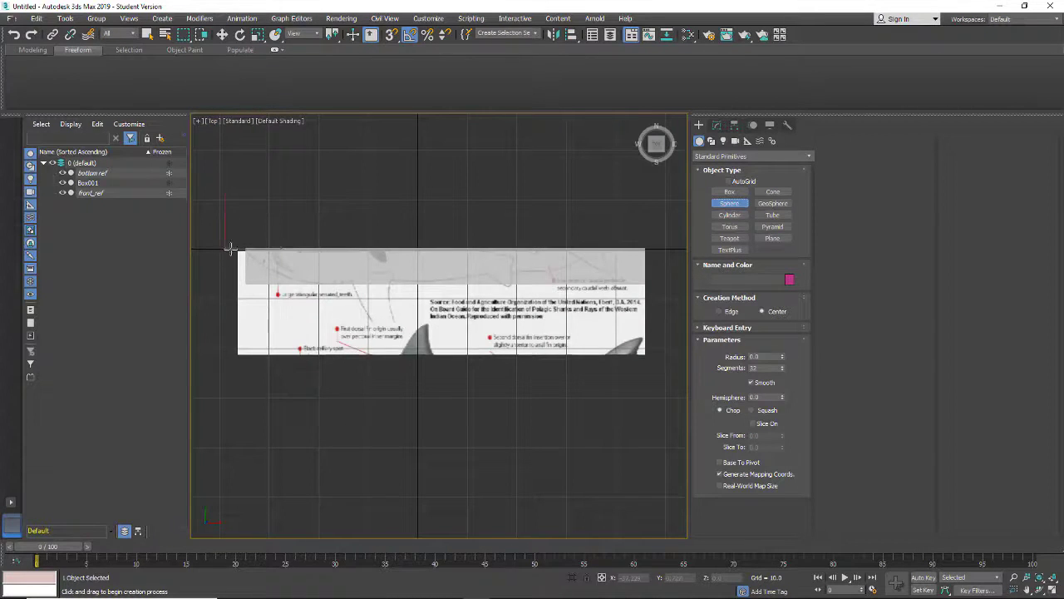
drag(226, 248, 237, 250)
key(w)
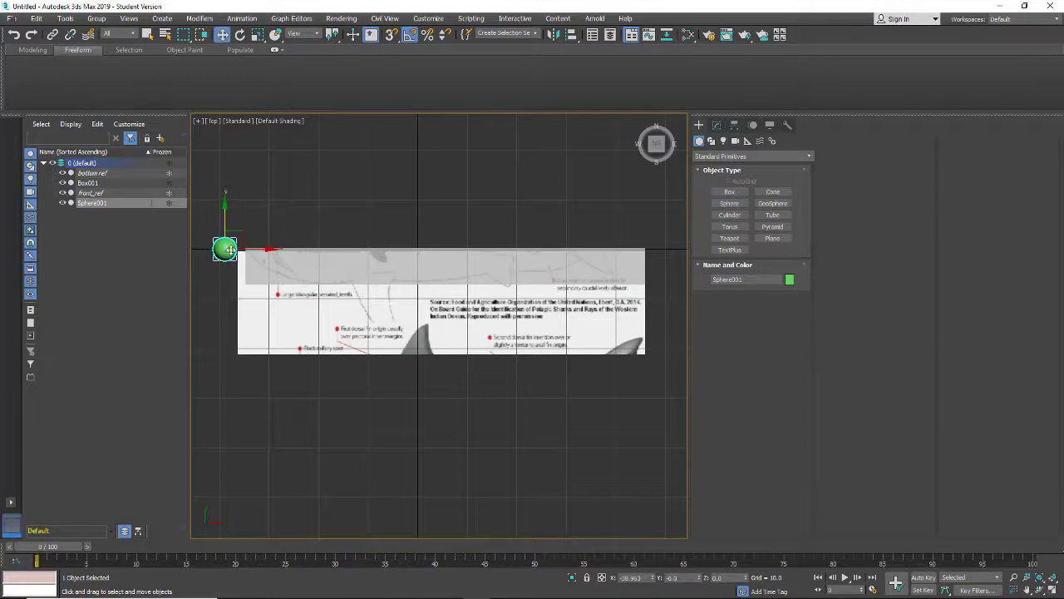
Examine the sphere's position relative to the box and both reference planes in the Perspective, Left and Top views.
click(213, 121)
click(241, 157)
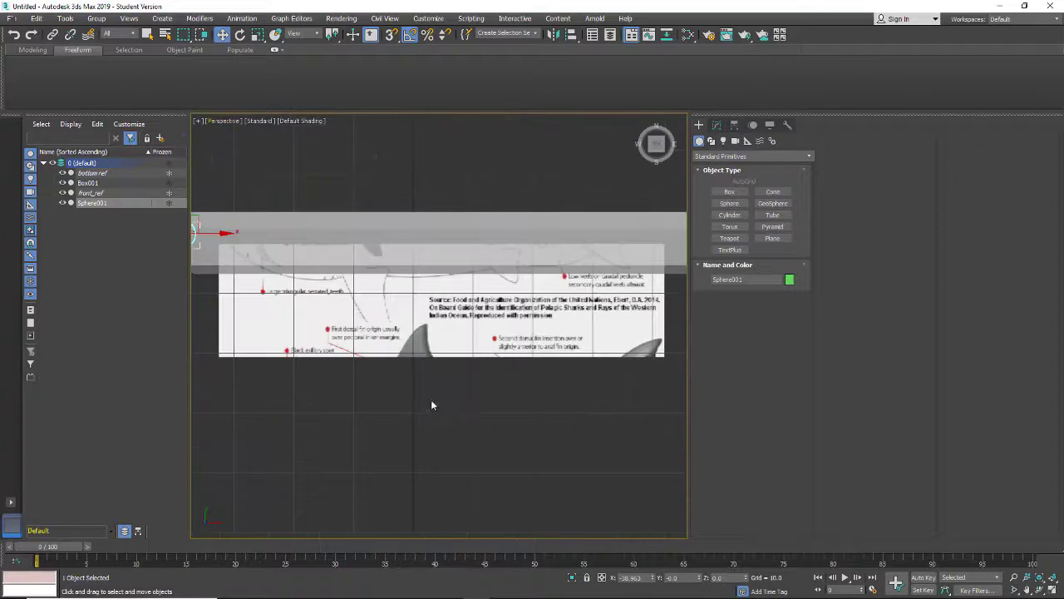
alt+middle_drag(419, 396, 499, 356)
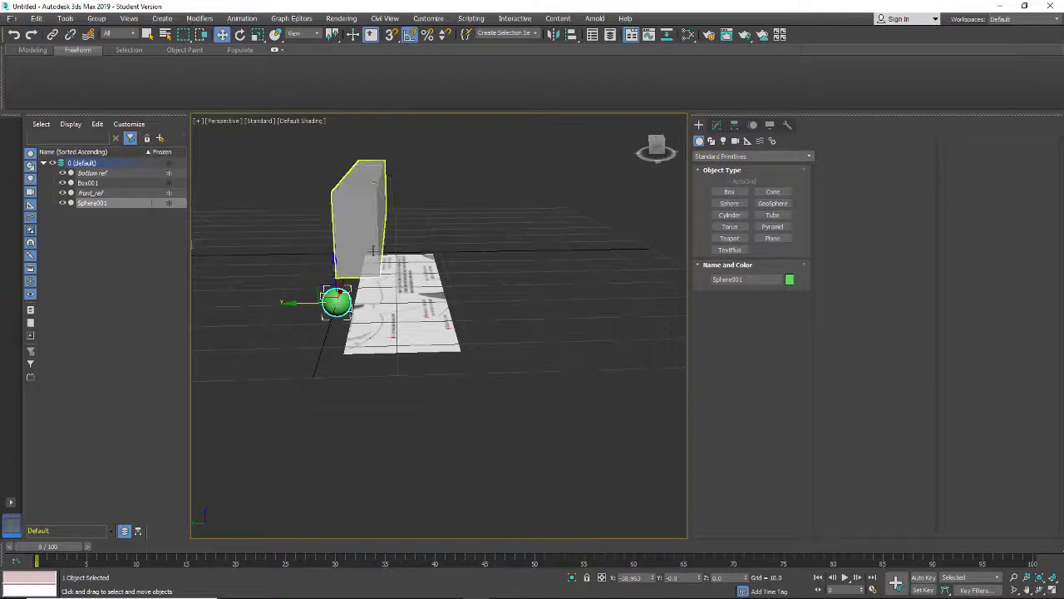
alt+middle_drag(375, 237, 359, 295)
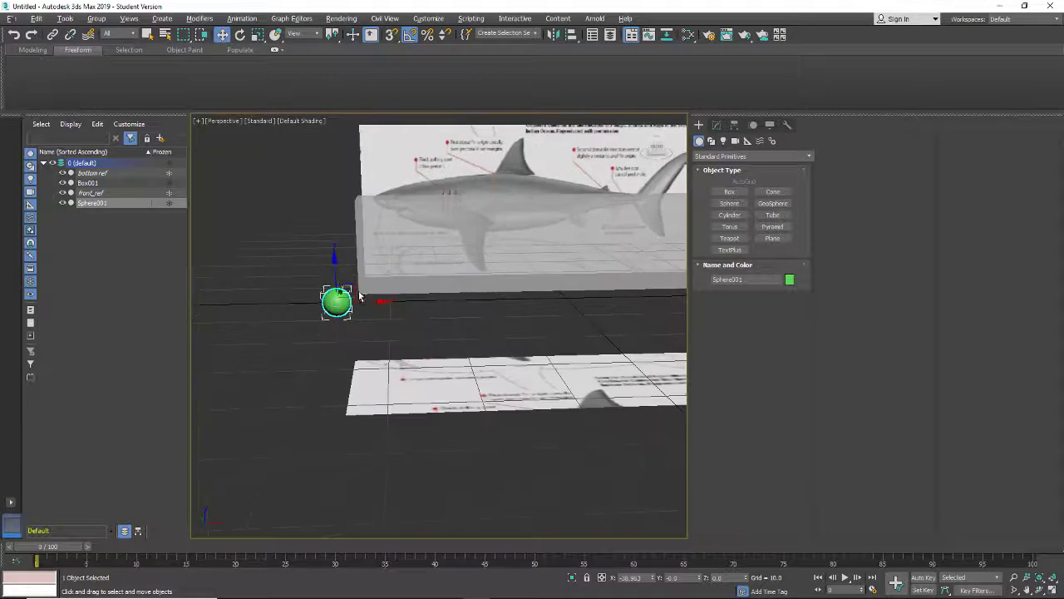
alt+middle_drag(390, 399, 445, 324)
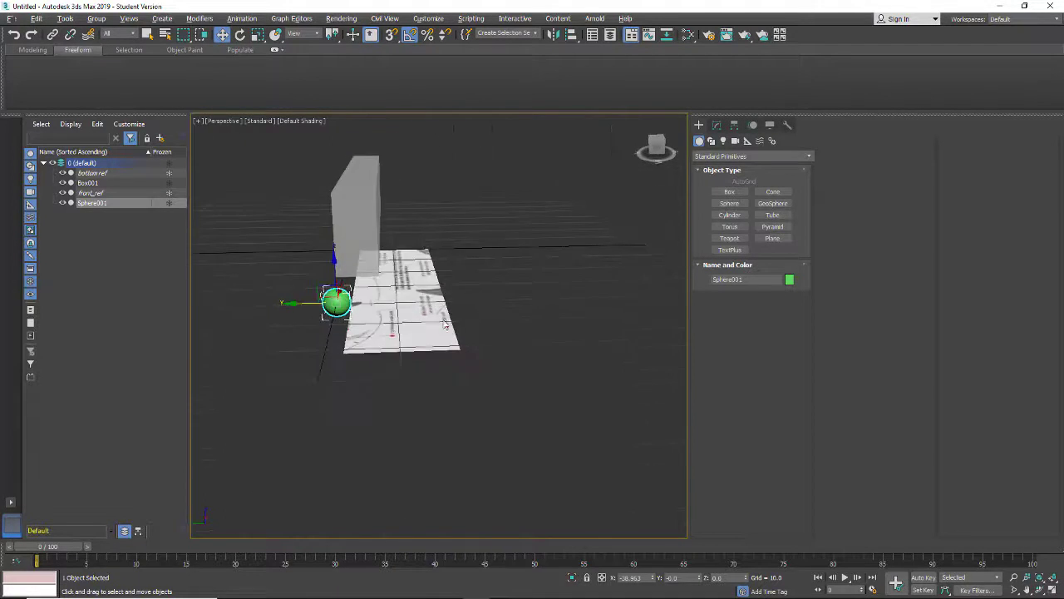
click(223, 122)
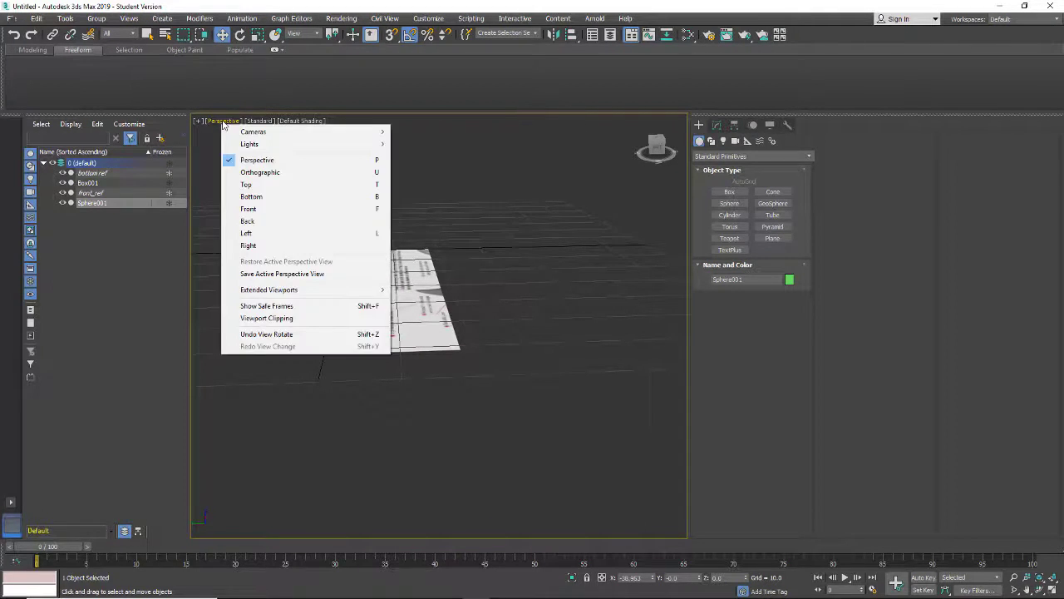
click(245, 233)
scroll(401, 276, up, 4)
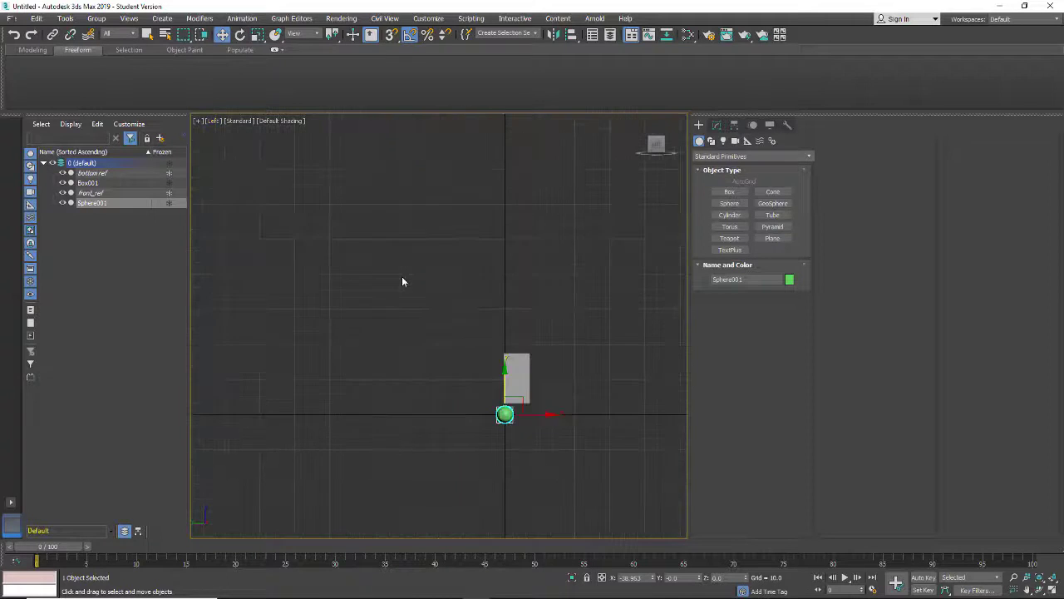
middle_drag(459, 378, 466, 335)
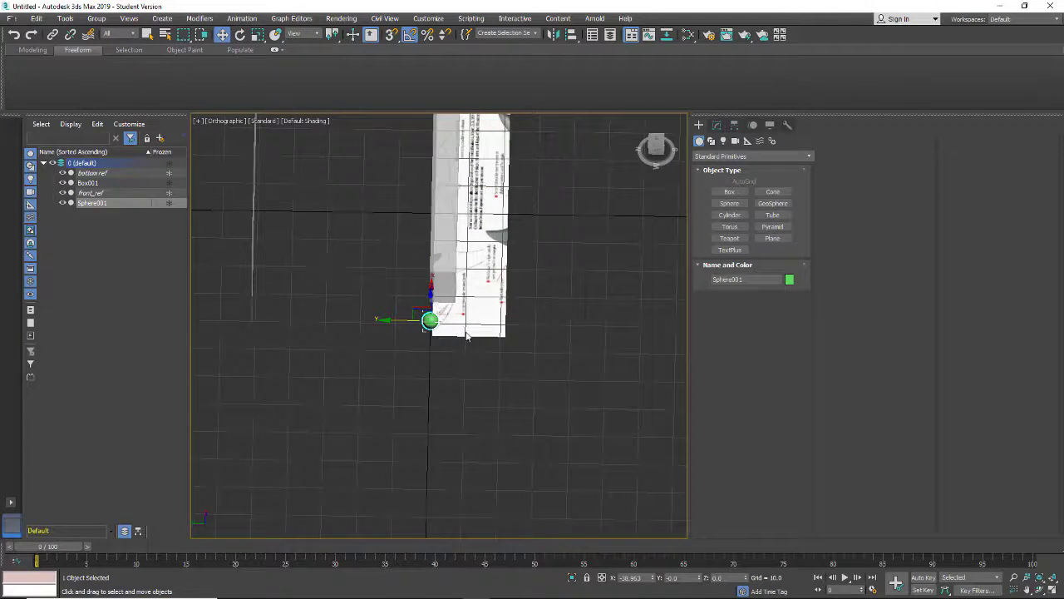
alt+middle_drag(524, 326, 207, 121)
click(209, 121)
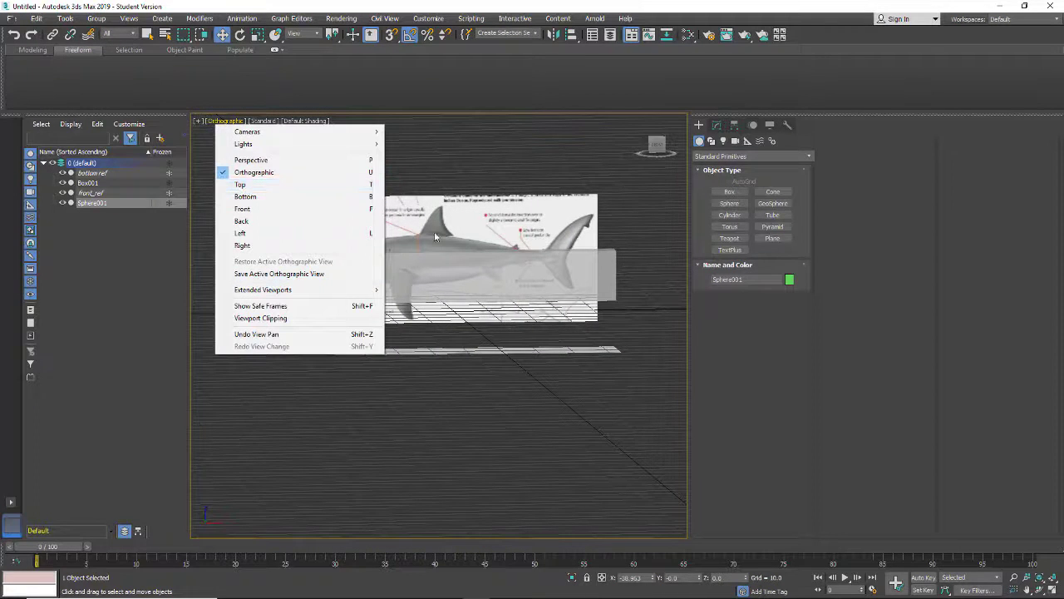
click(248, 183)
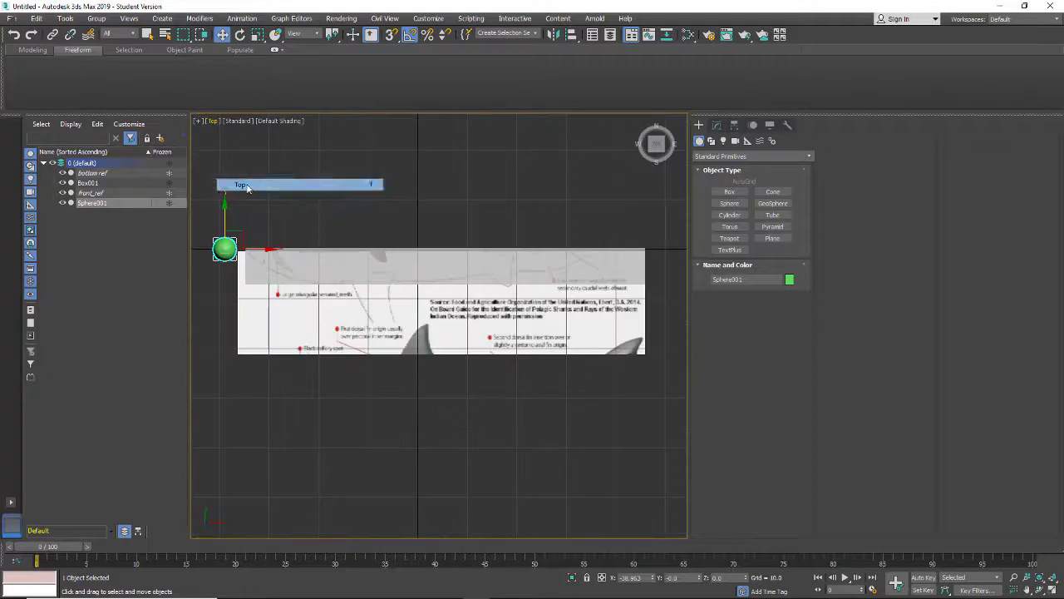
Return to the Front view and delete the sphere.
click(214, 121)
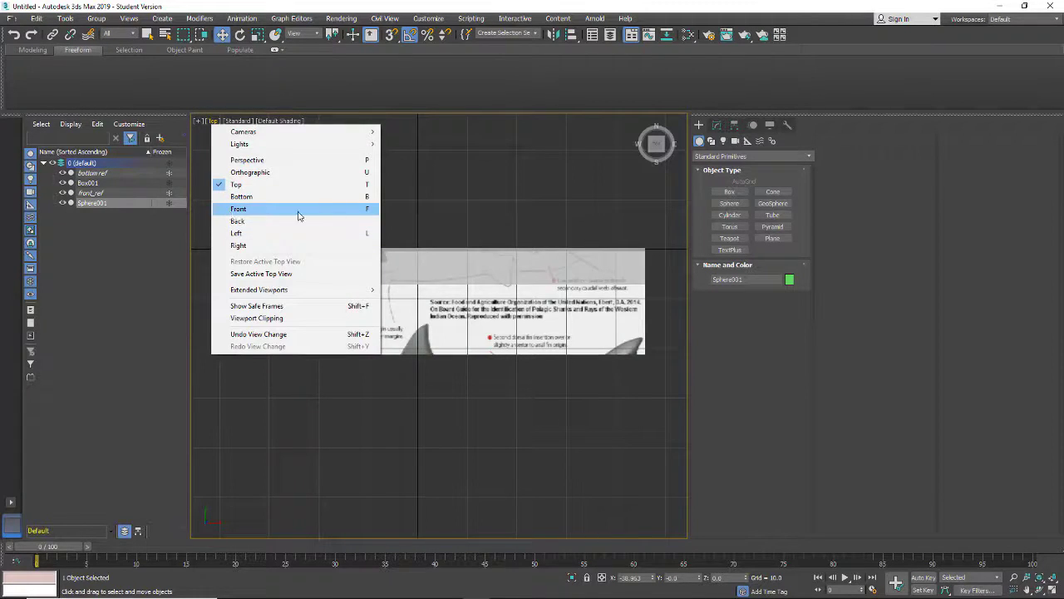
click(263, 212)
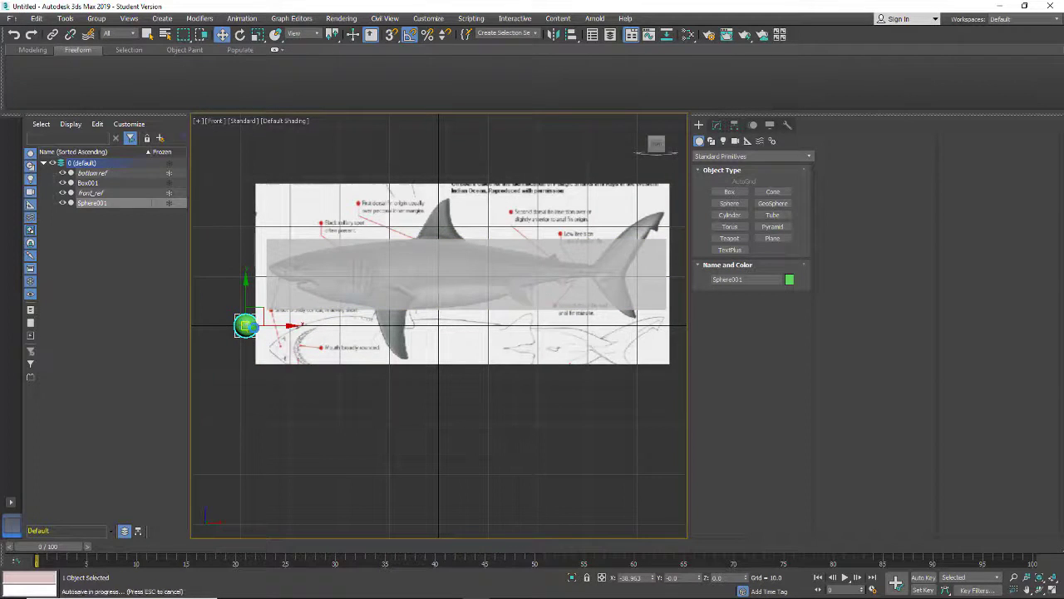
key(Delete)
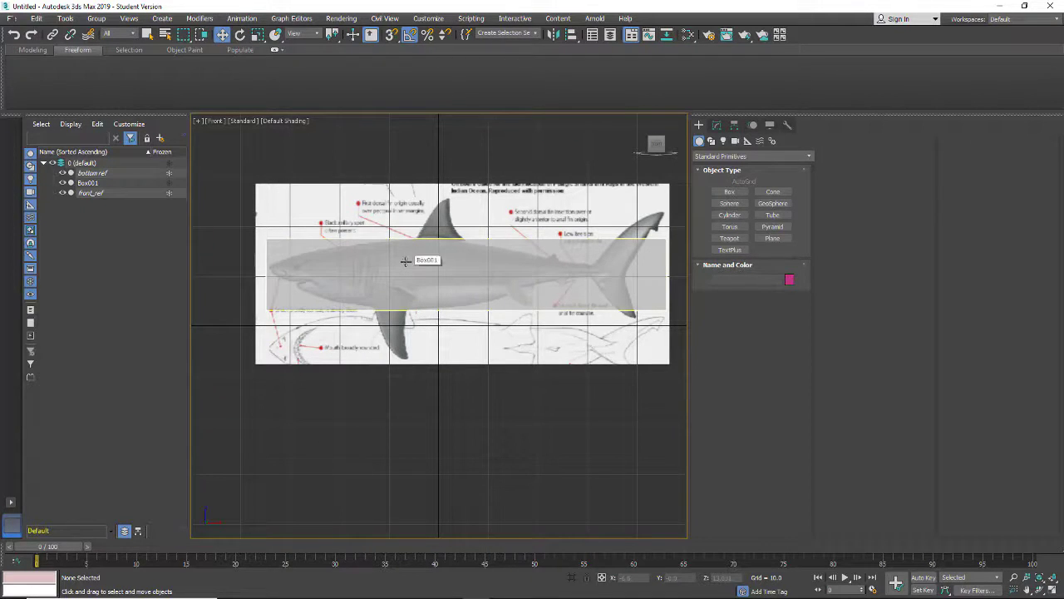
Convert the see-through box to an Editable Poly.
alt+middle_drag(405, 262, 498, 277)
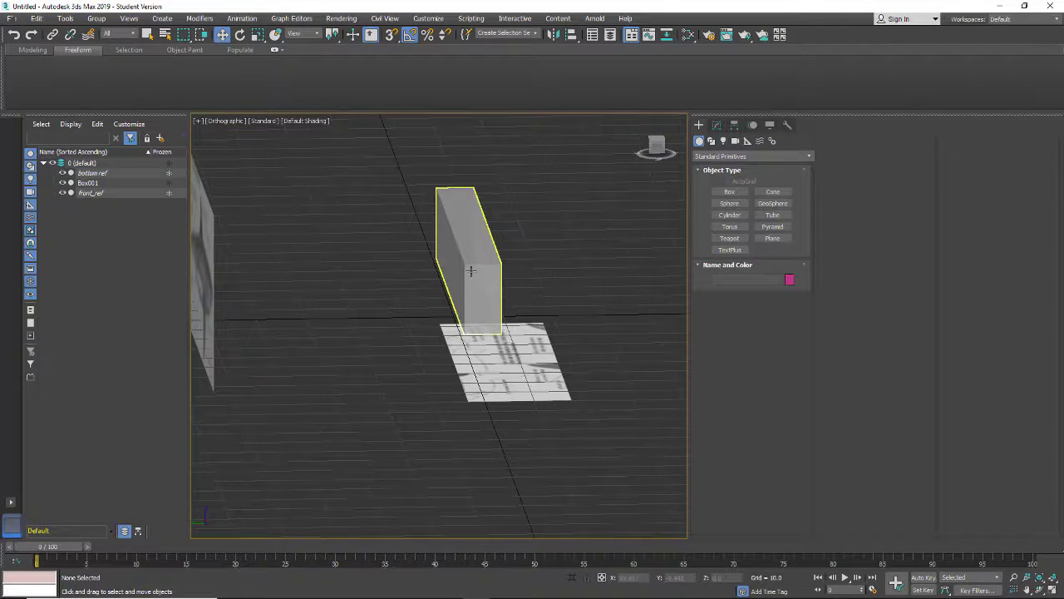
alt+middle_drag(470, 270, 484, 299)
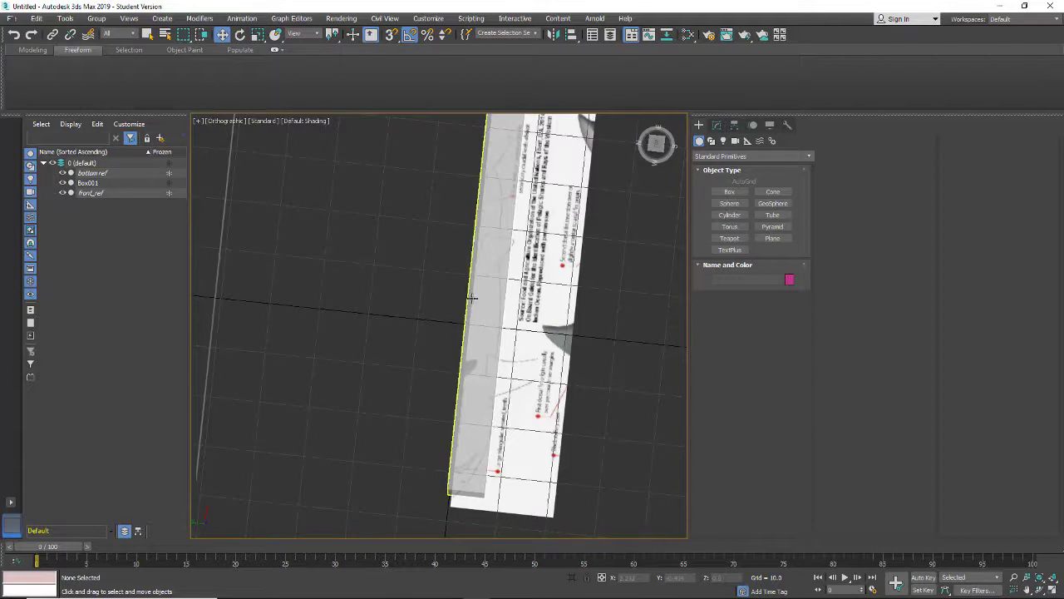
alt+middle_drag(411, 371, 486, 319)
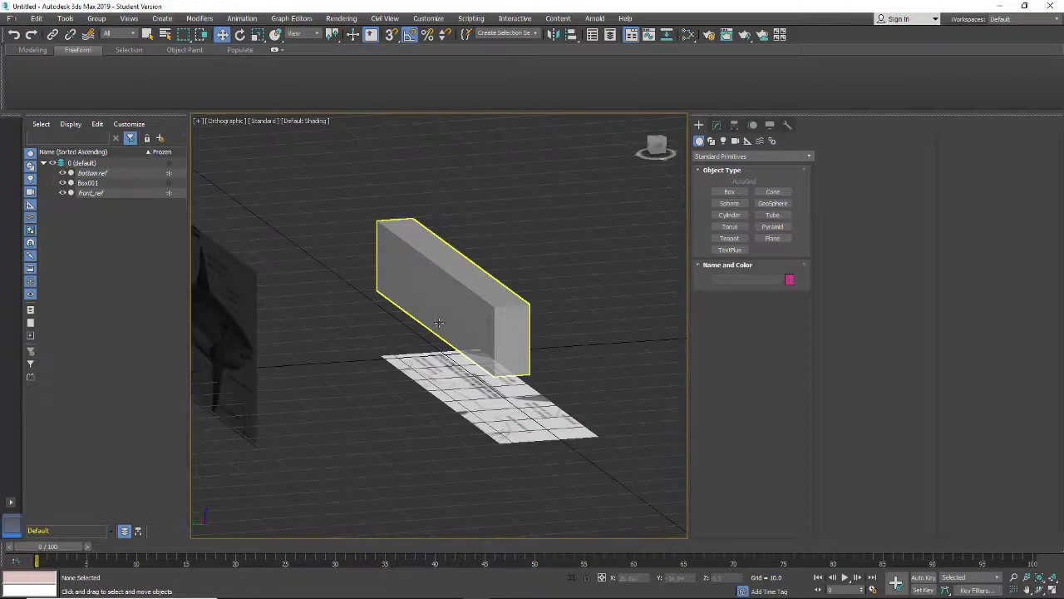
alt+middle_drag(407, 271, 500, 344)
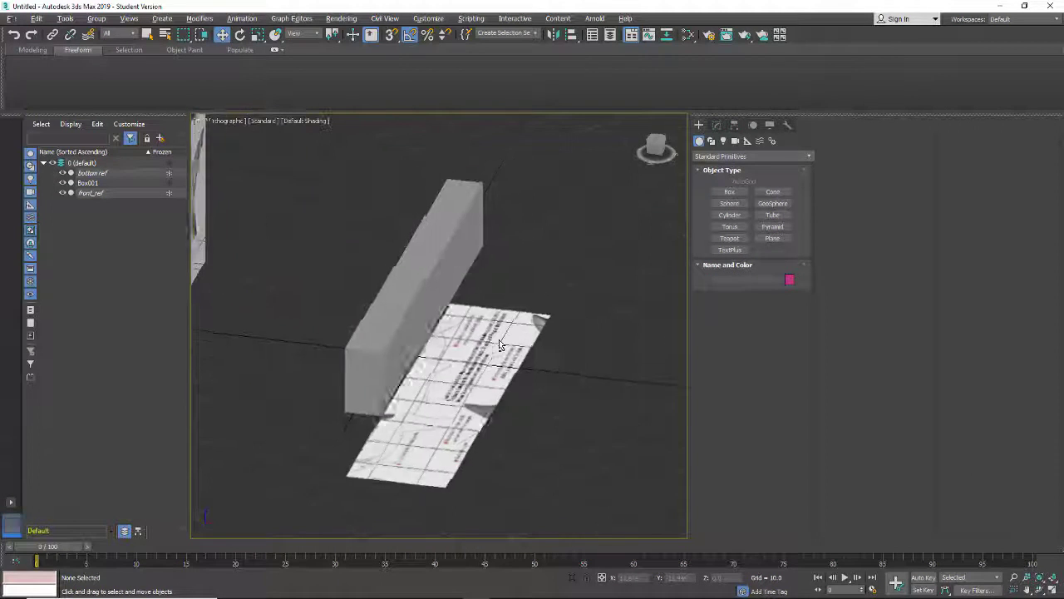
right_click(425, 270)
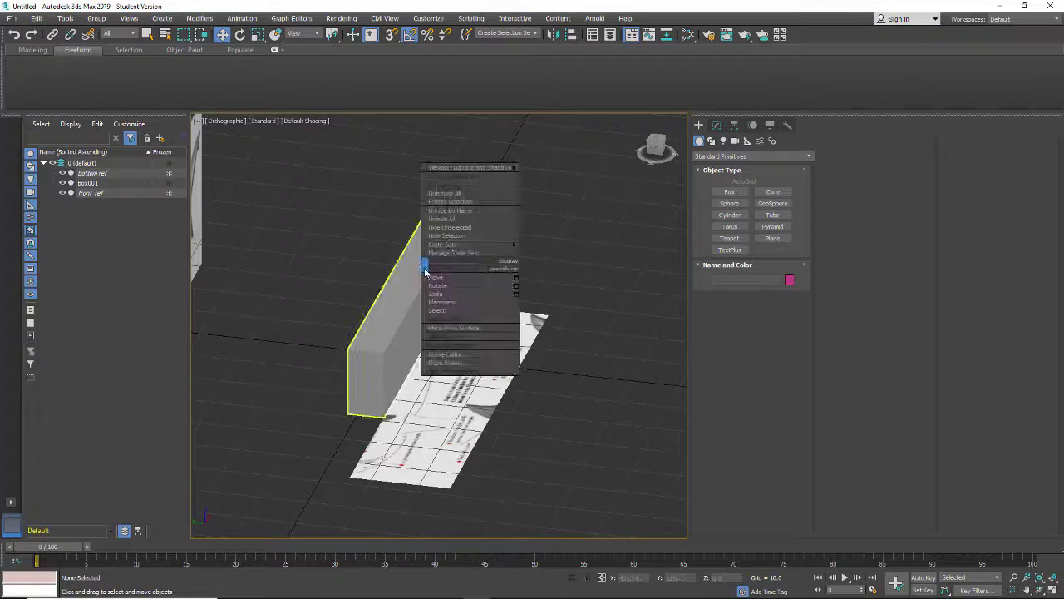
click(399, 318)
click(390, 316)
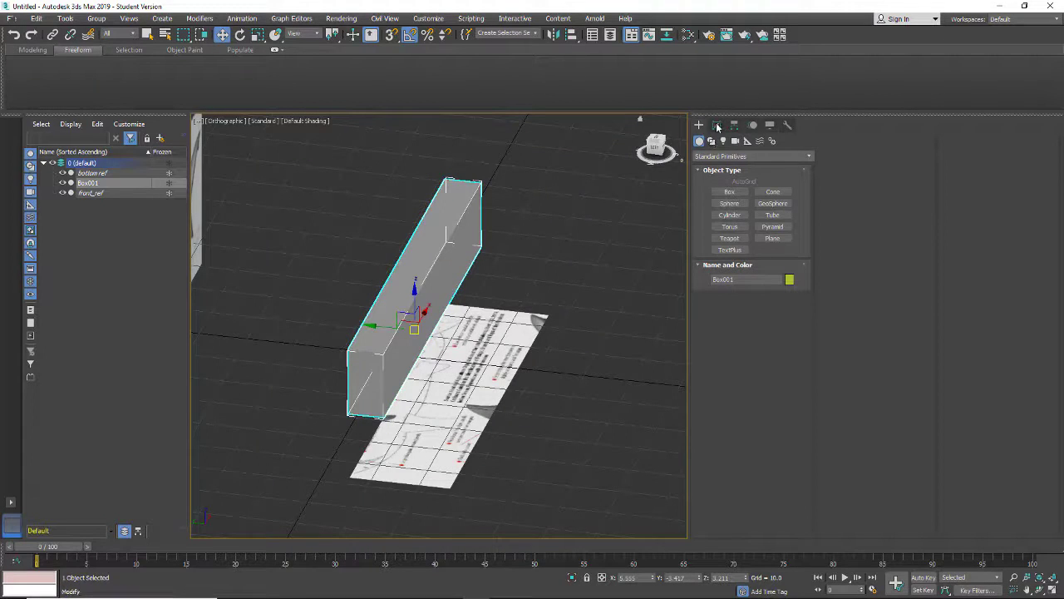
click(716, 125)
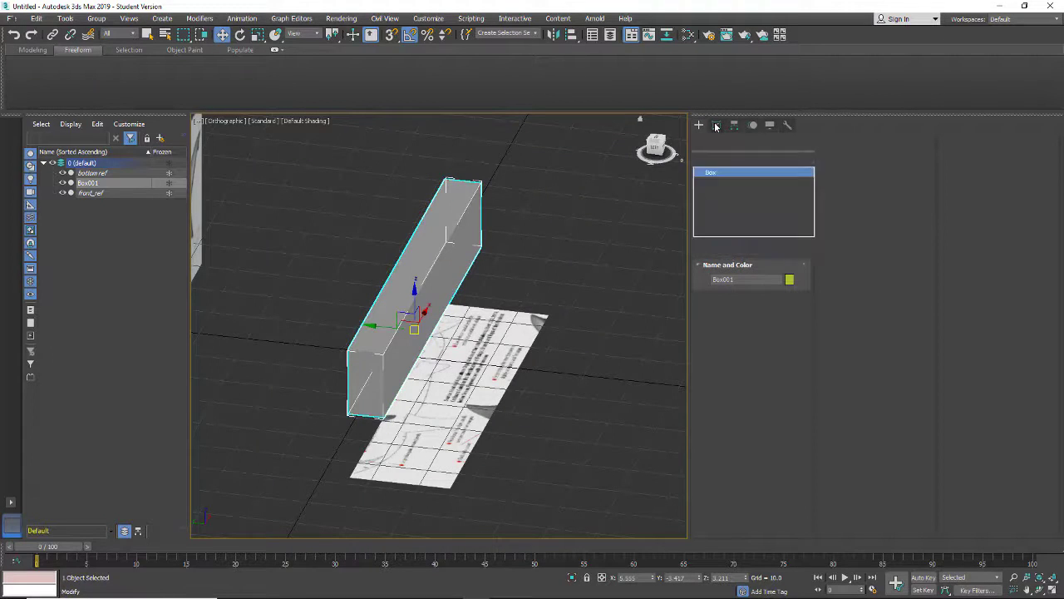
right_click(703, 176)
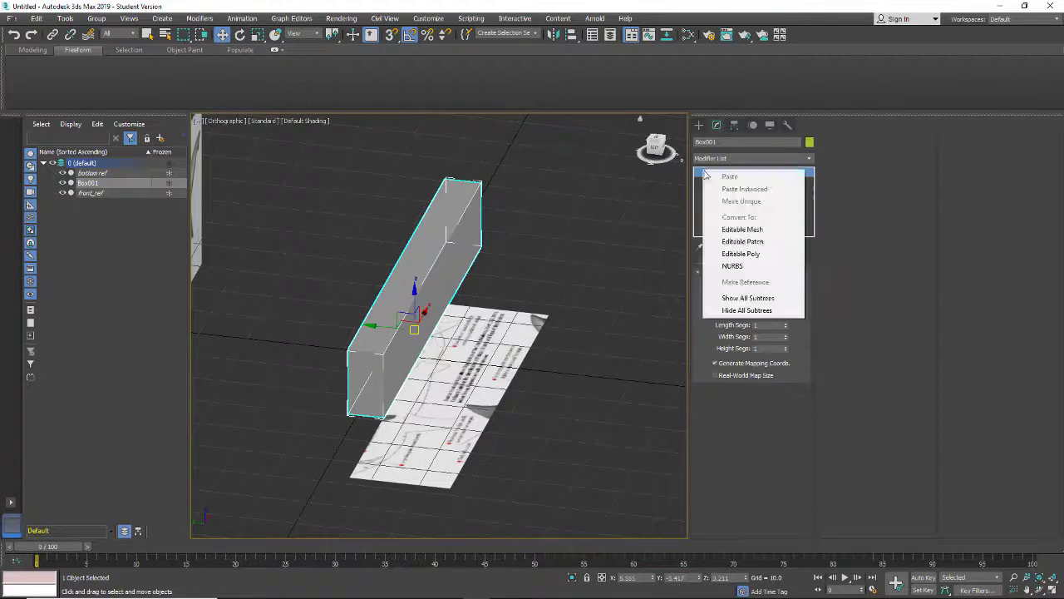
click(732, 253)
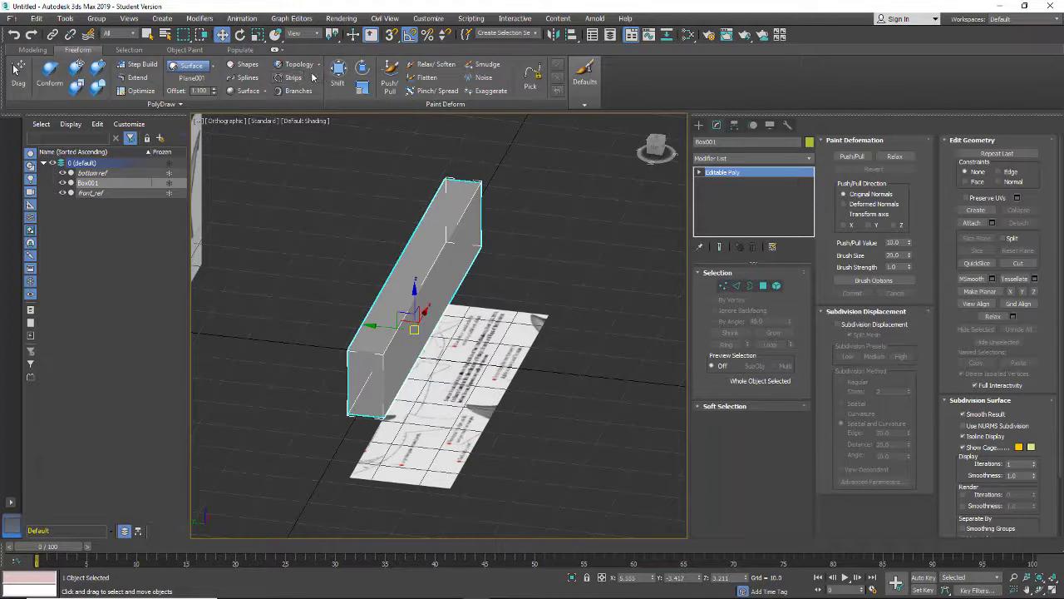
Enter edge selection level on the box and show the polygon modeling tools.
click(736, 285)
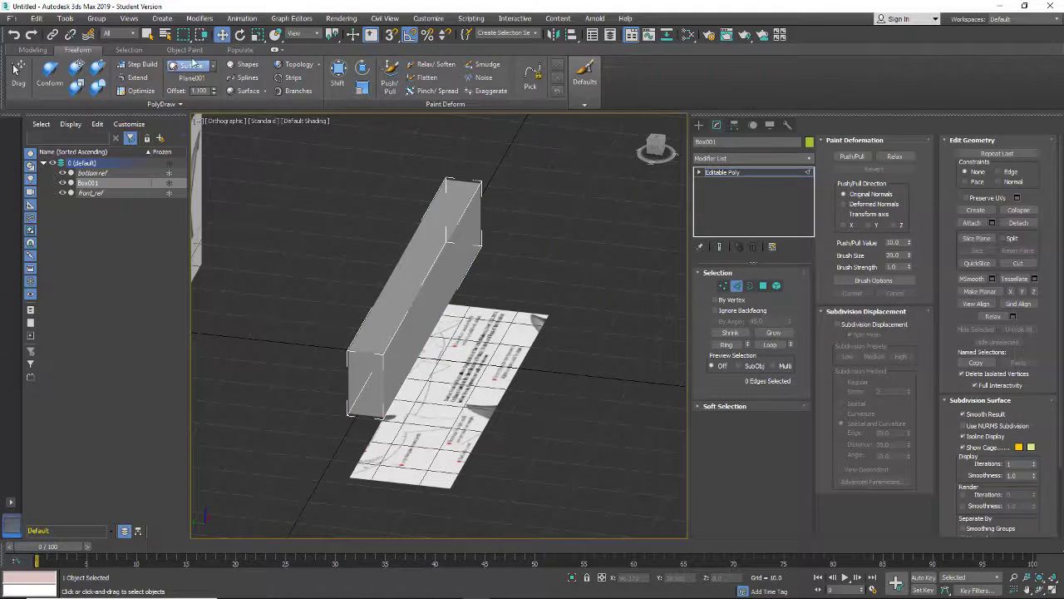
click(33, 49)
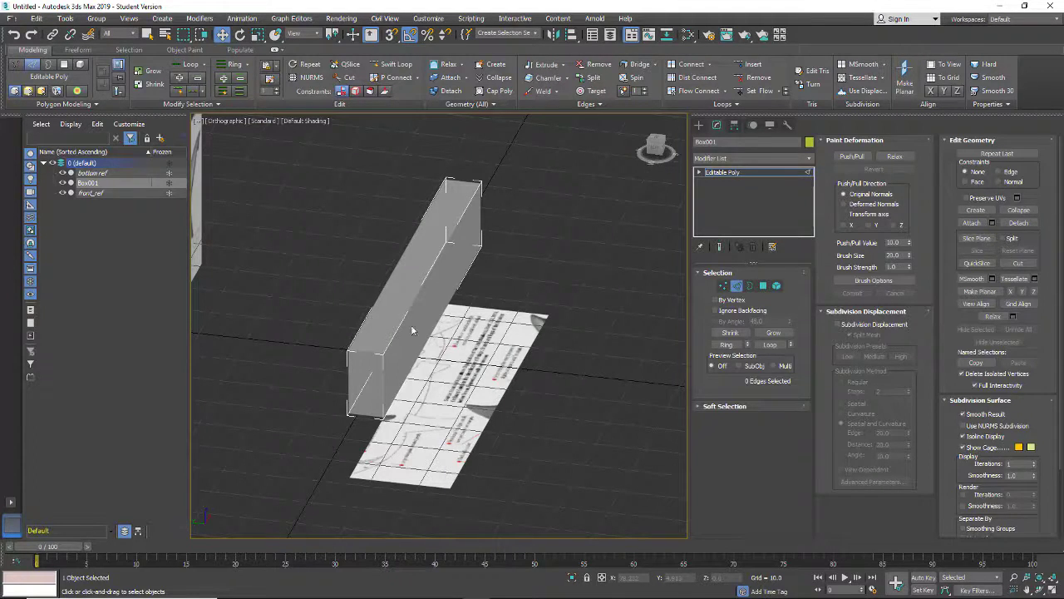
key(f)
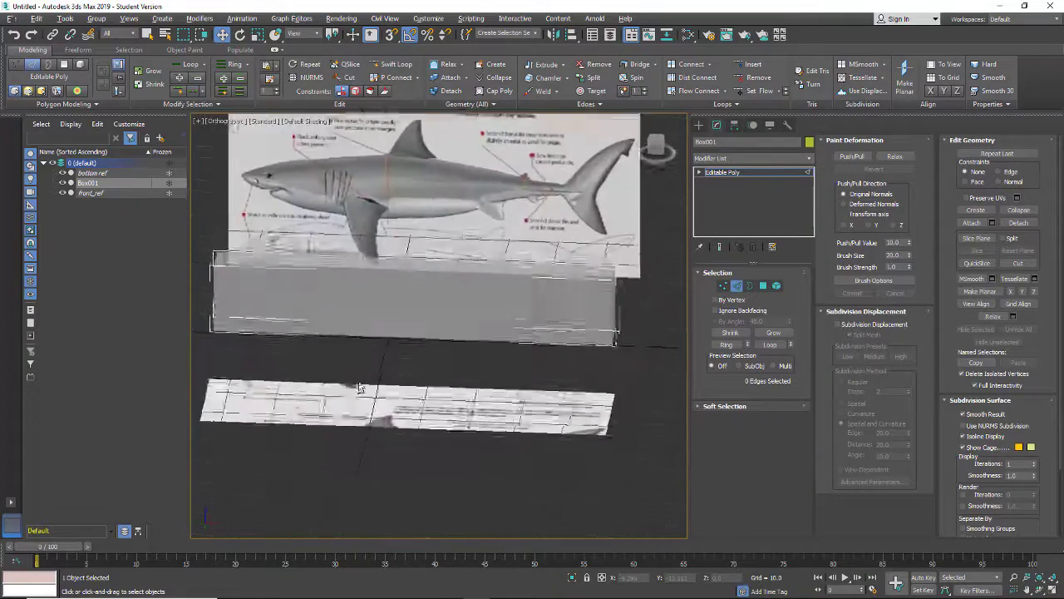
Examine how the box covers the shark's side silhouette from snout to tail in the Front view.
mouse_move(359, 388)
alt+middle_down()
mouse_move(357, 349)
mouse_move(354, 371)
alt+middle_up()
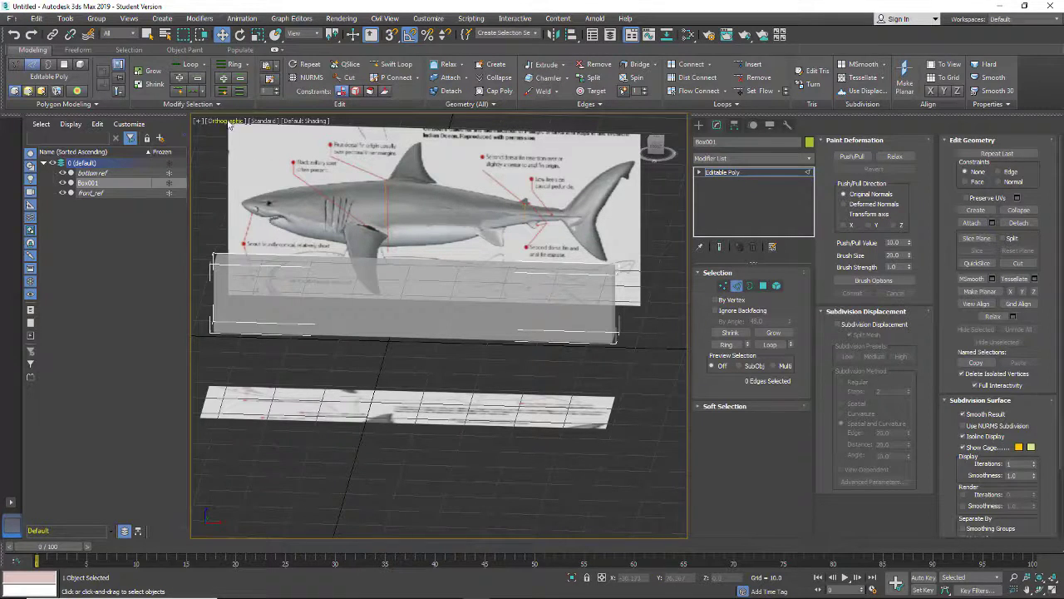
click(226, 121)
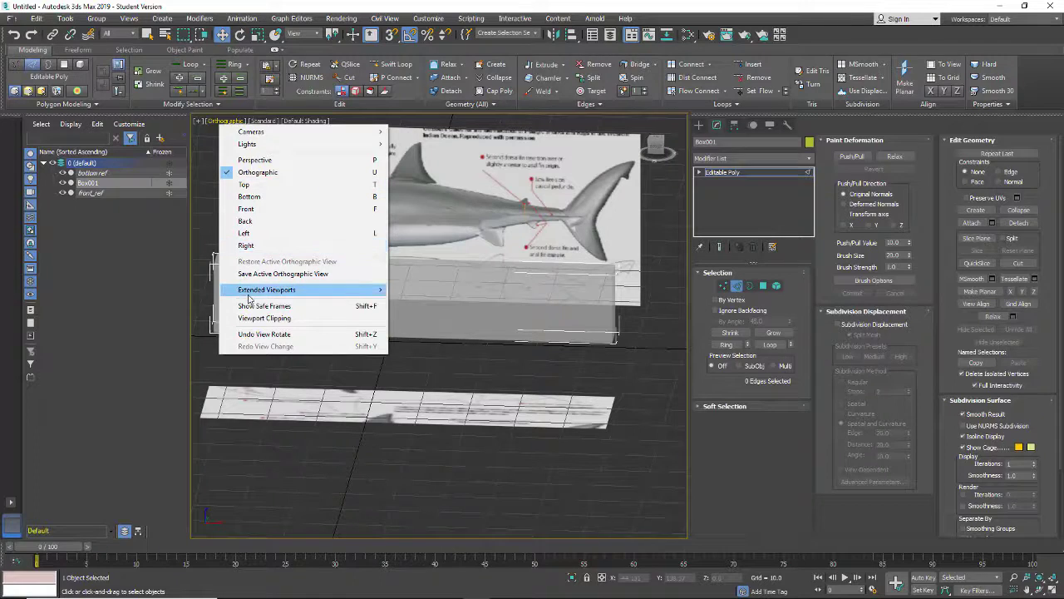
mouse_move(254, 291)
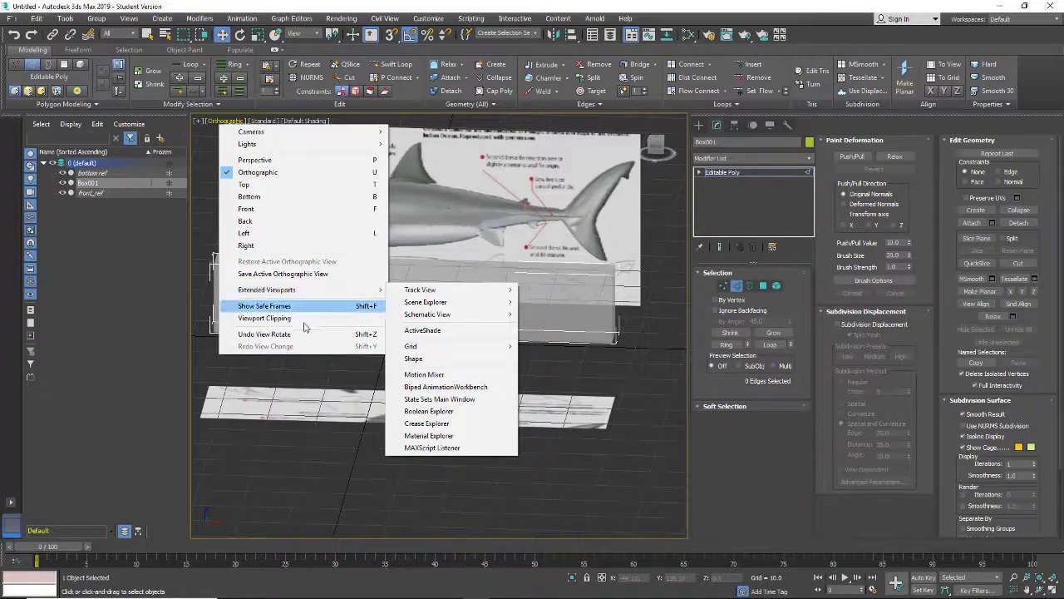
click(376, 420)
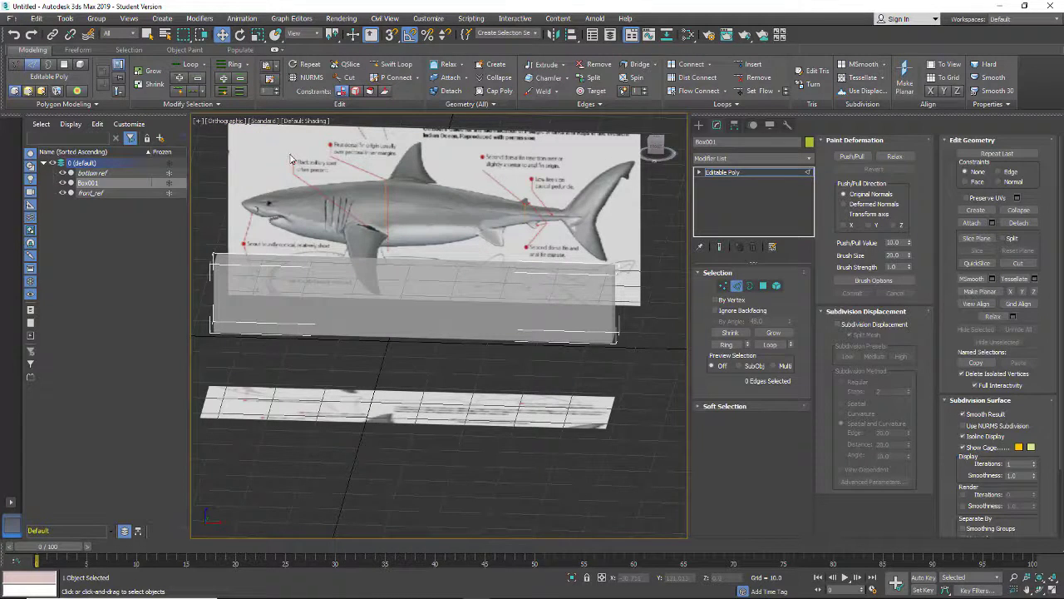
key(f)
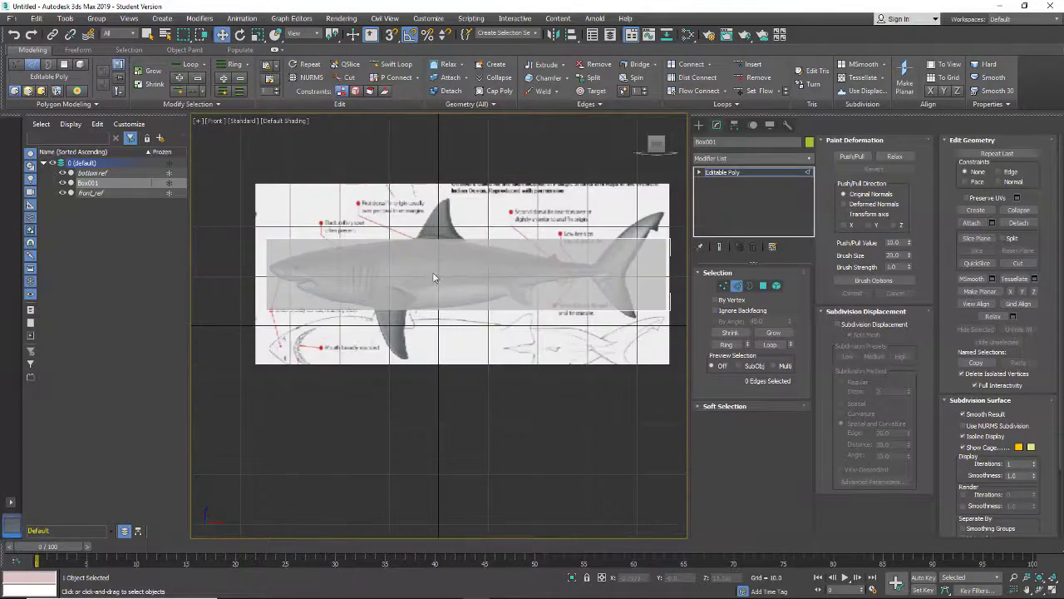
scroll(469, 285, up, 2)
middle_drag(423, 273, 499, 280)
scroll(452, 280, up, 3)
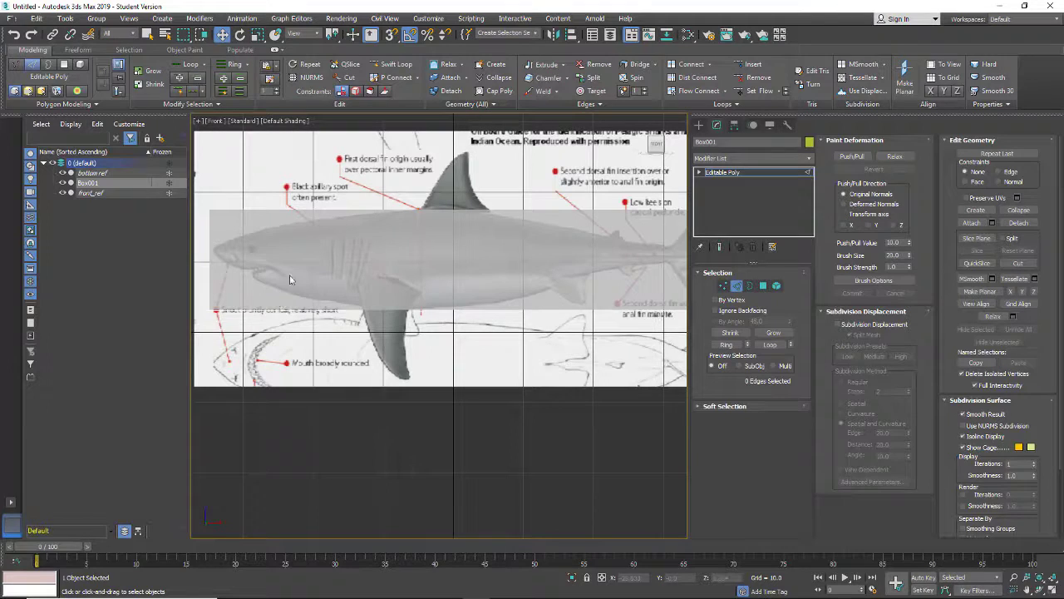
middle_drag(442, 267, 333, 178)
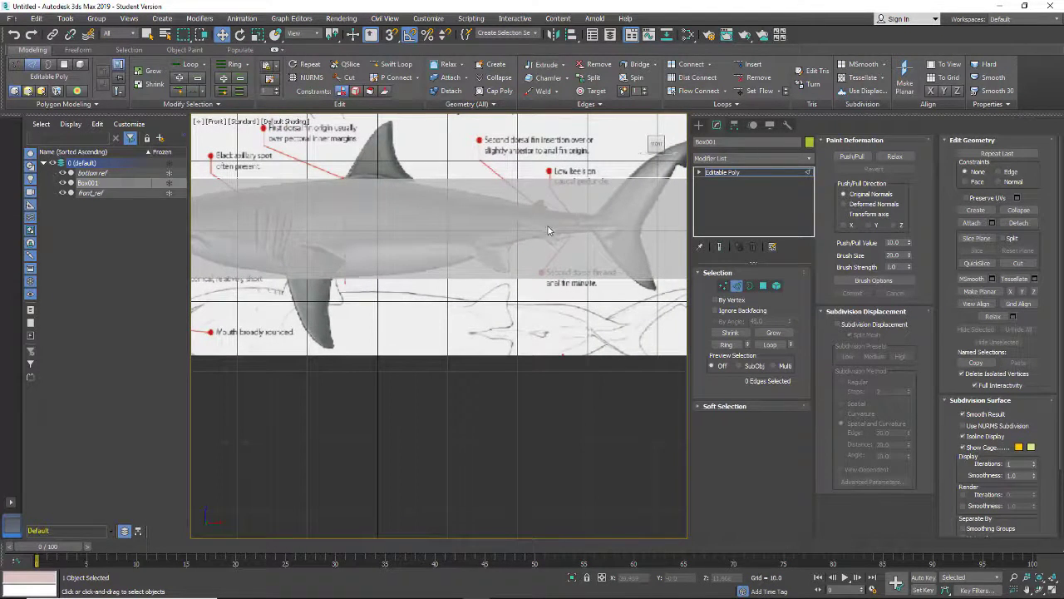
scroll(548, 228, down, 3)
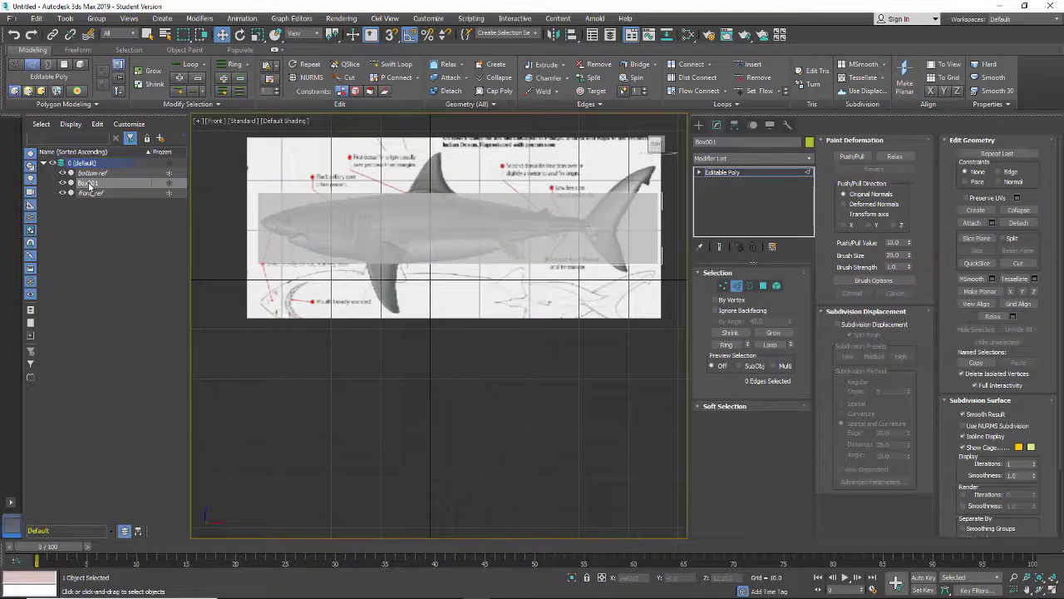
Select the box's tail-end polygon and move it along X in the Front view to the base of the tail fin.
click(763, 285)
scroll(636, 287, up, 2)
alt+middle_drag(636, 287, 599, 249)
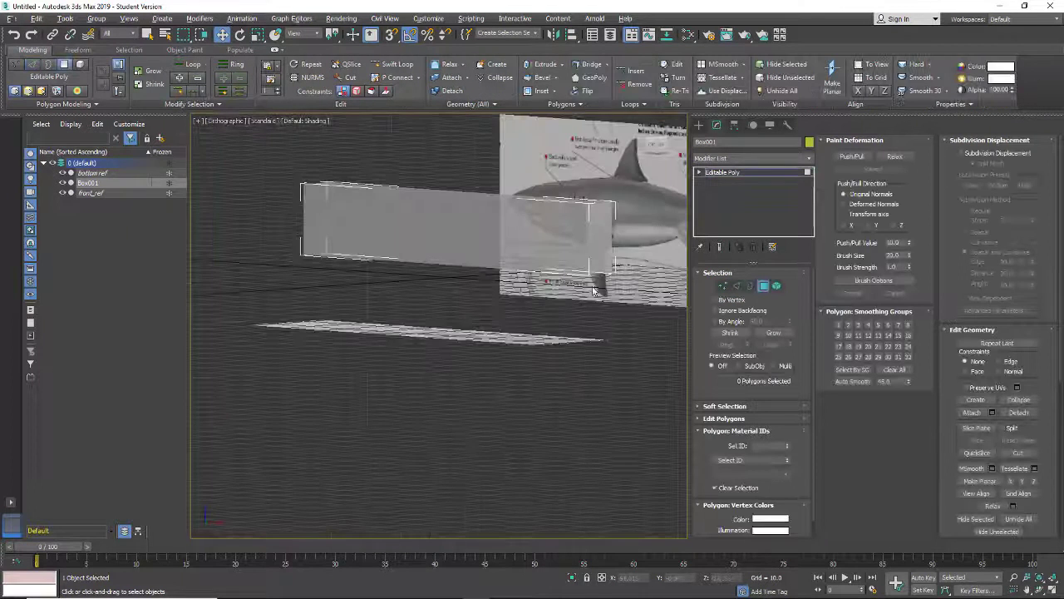
click(600, 241)
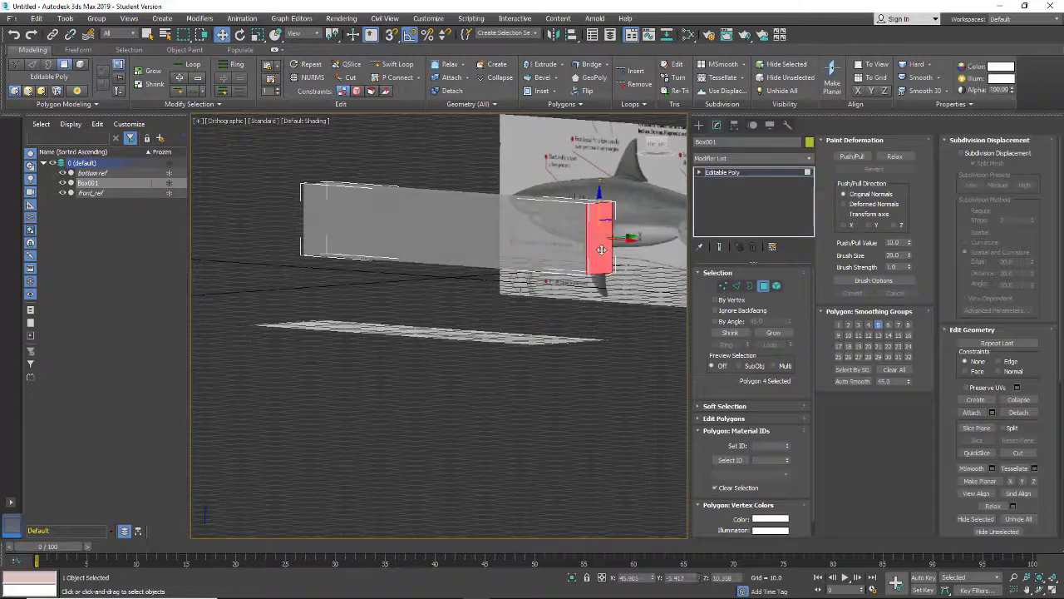
click(218, 122)
click(241, 209)
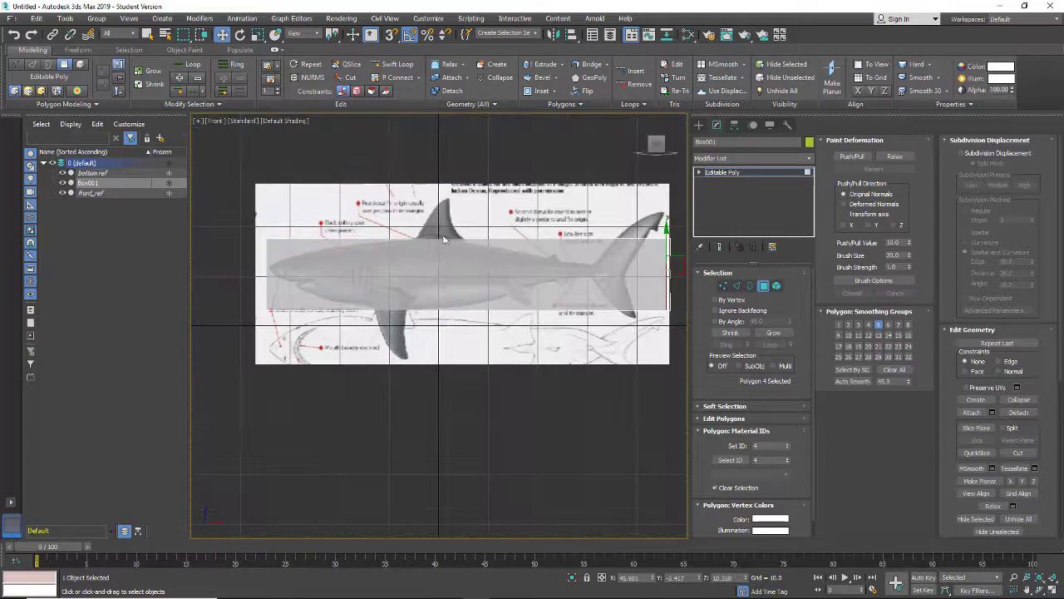
middle_drag(630, 301, 604, 290)
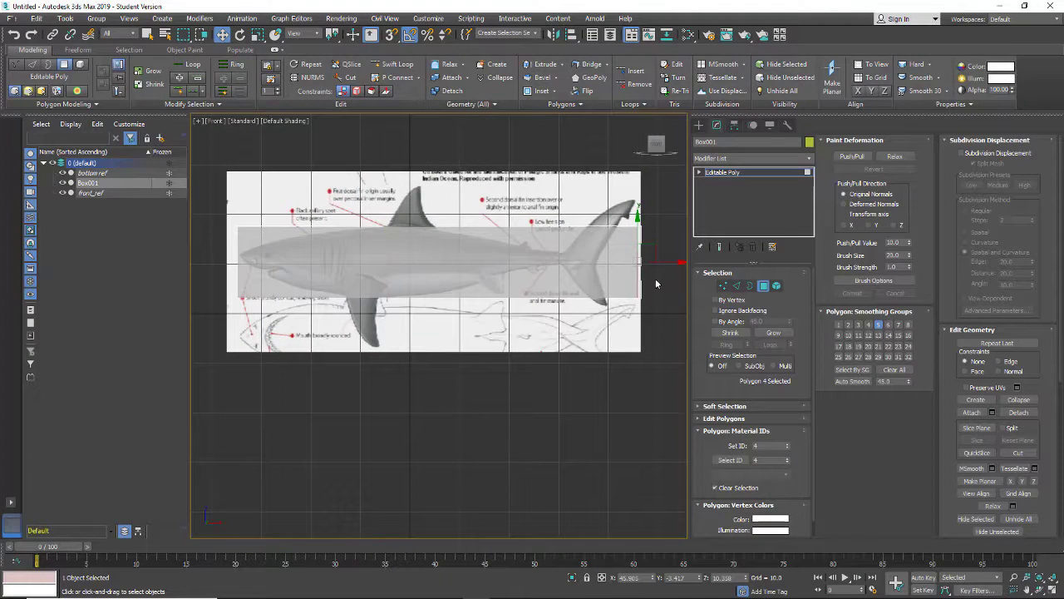
drag(669, 262, 596, 270)
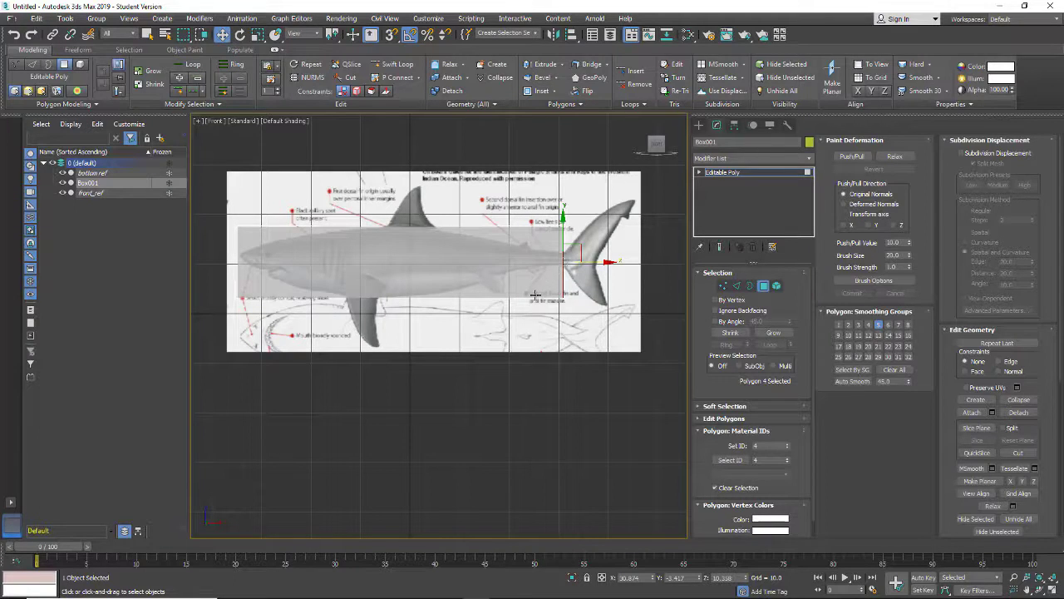
Scale the tail-end polygon vertically to about the height of the shark's narrow tail base.
click(259, 35)
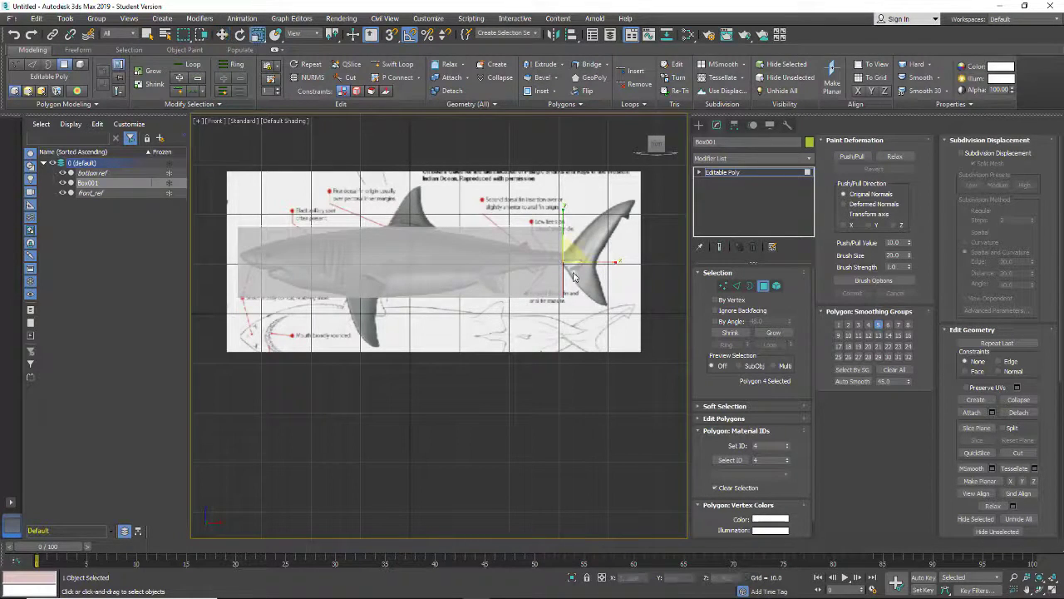
drag(570, 227, 538, 345)
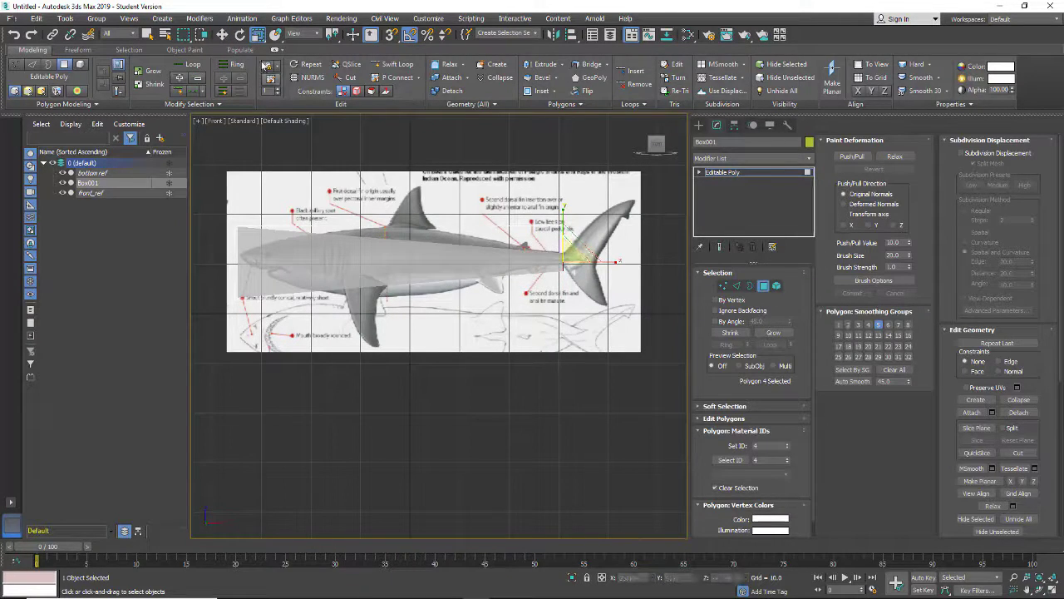
click(222, 35)
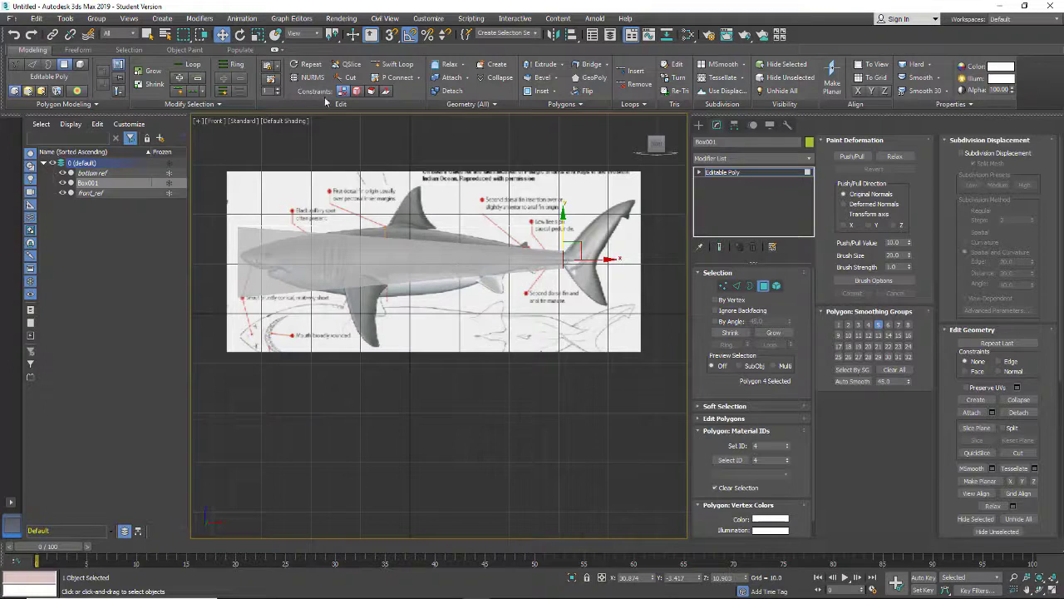
Display edged faces and insert three vertical edge loops across the middle of the body with Swift Loop.
click(396, 64)
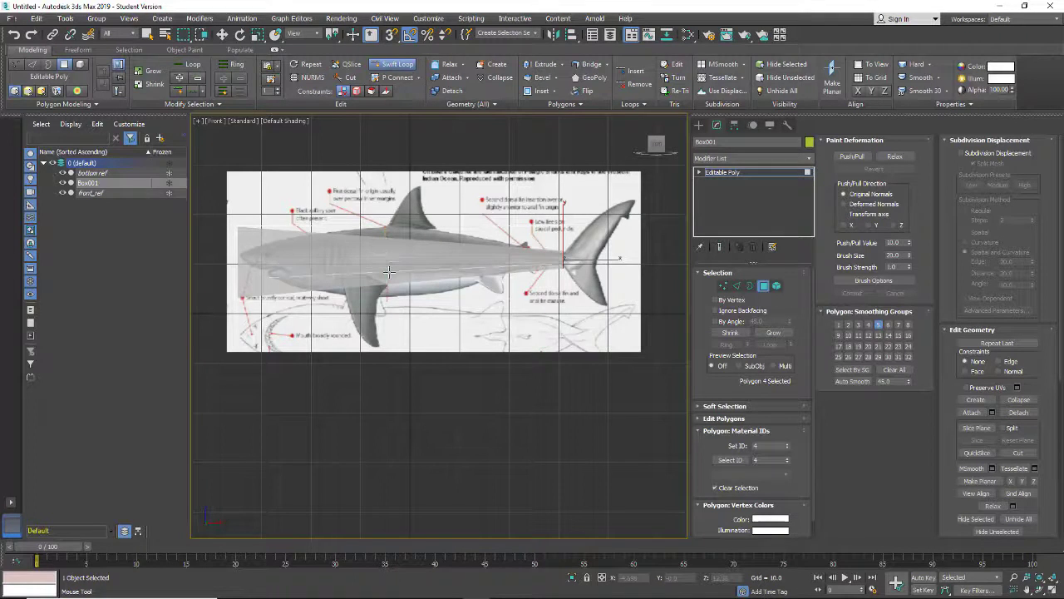
click(274, 121)
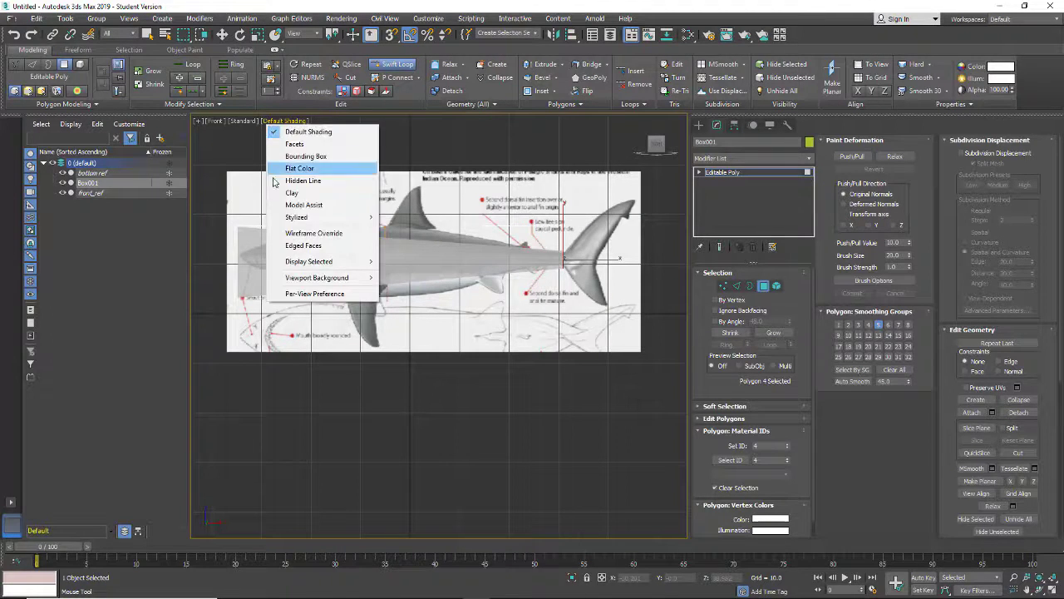
click(292, 245)
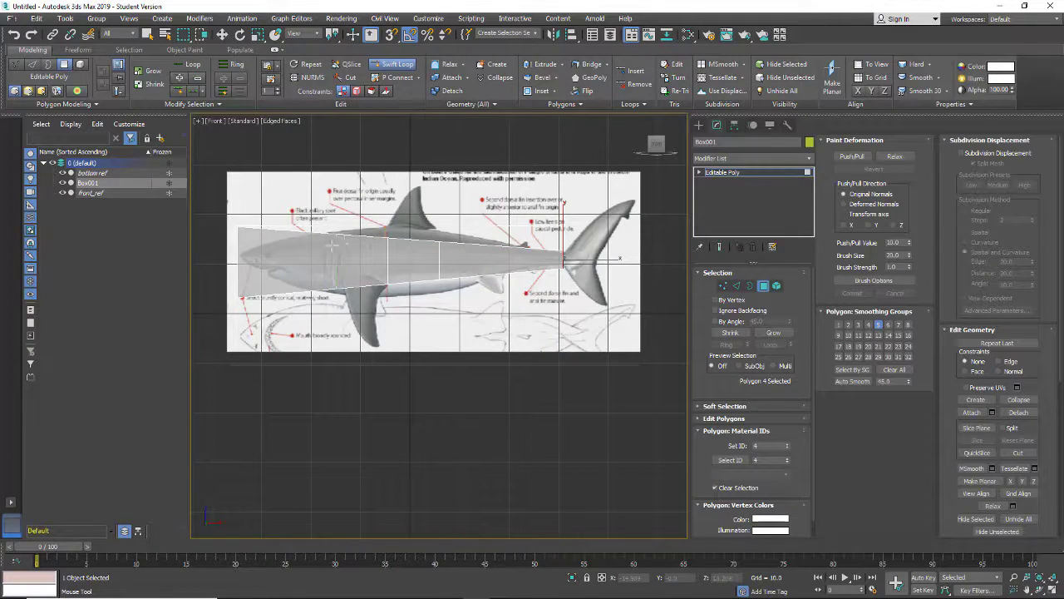
click(340, 247)
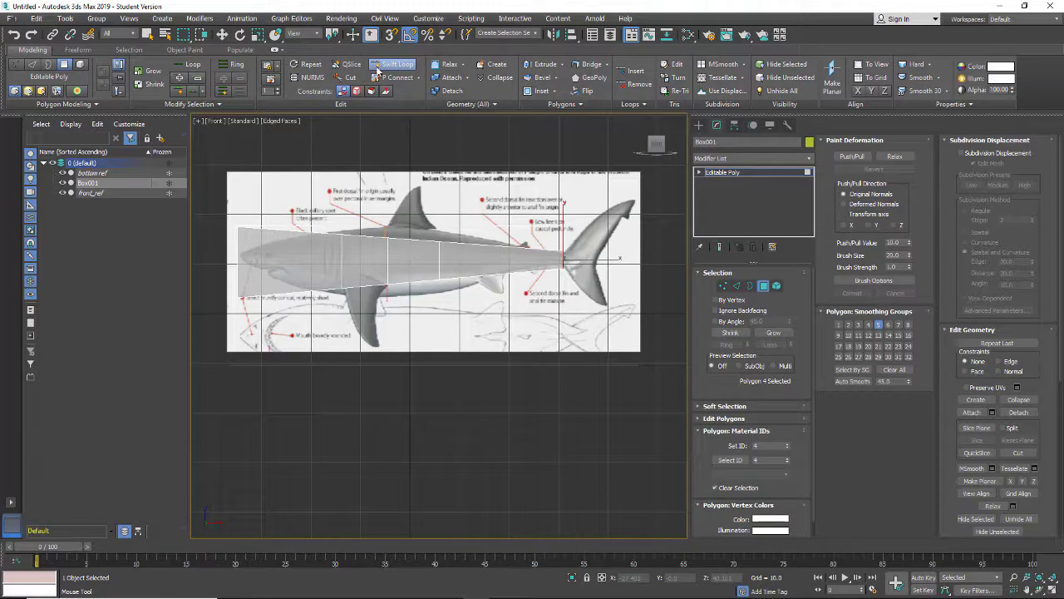
key(w)
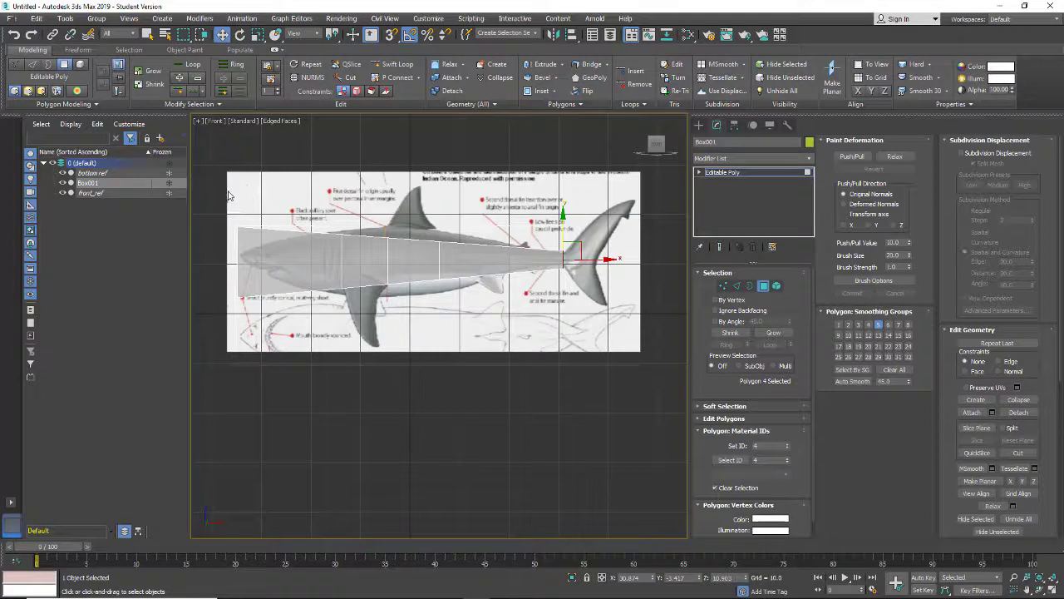
Select the head-end polygon and scale it vertically in the Front view to match the shark's snout.
alt+middle_drag(227, 198, 415, 233)
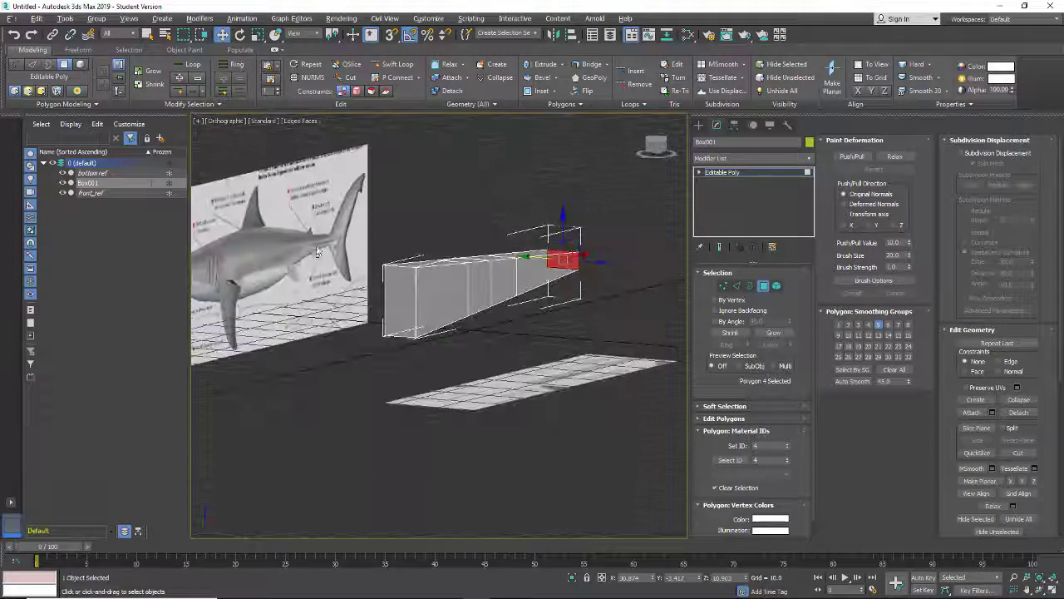
click(399, 294)
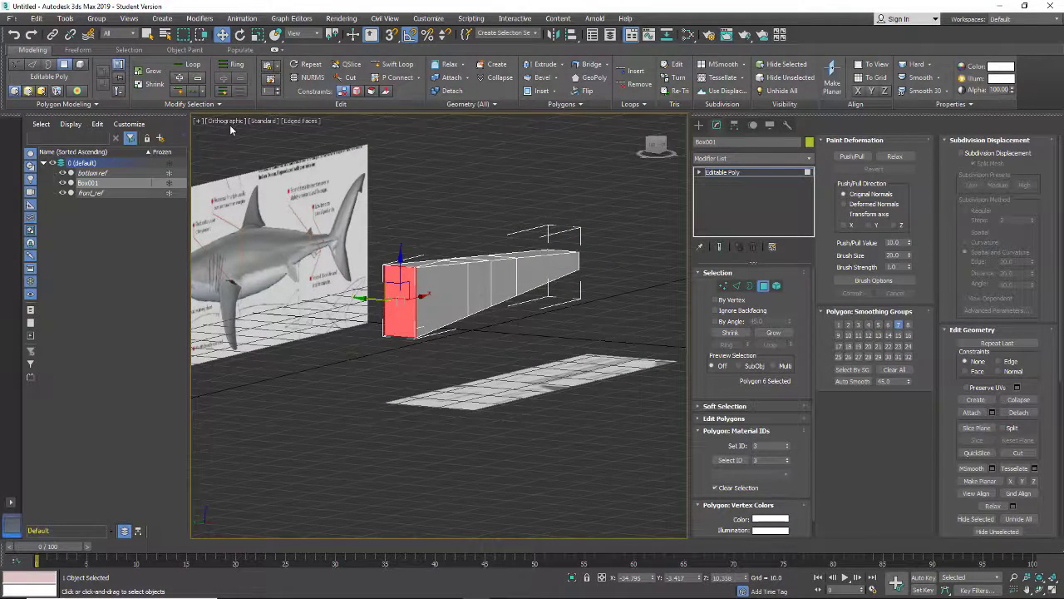
key(f)
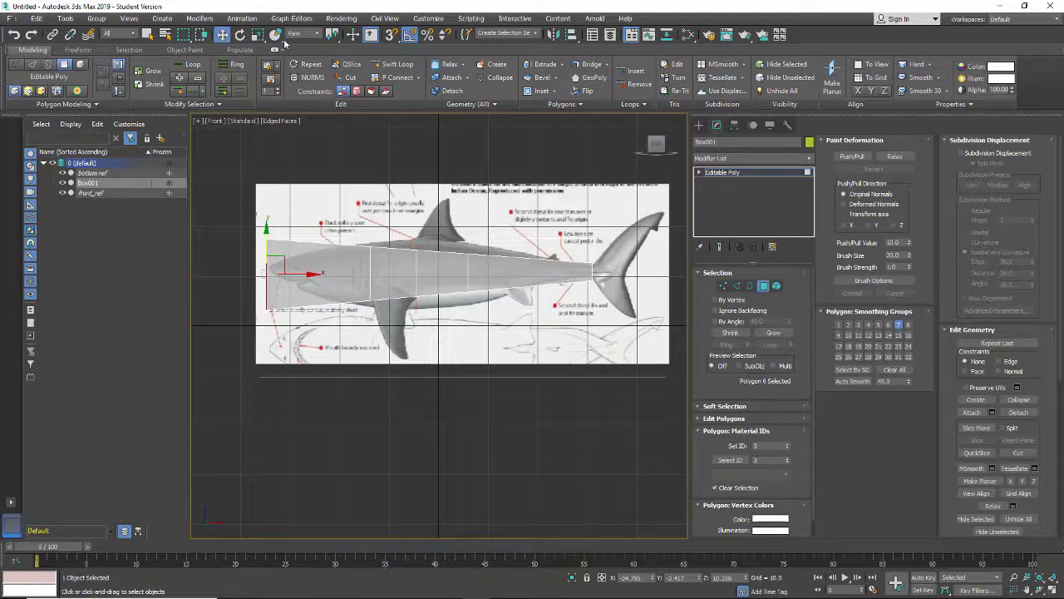
click(258, 34)
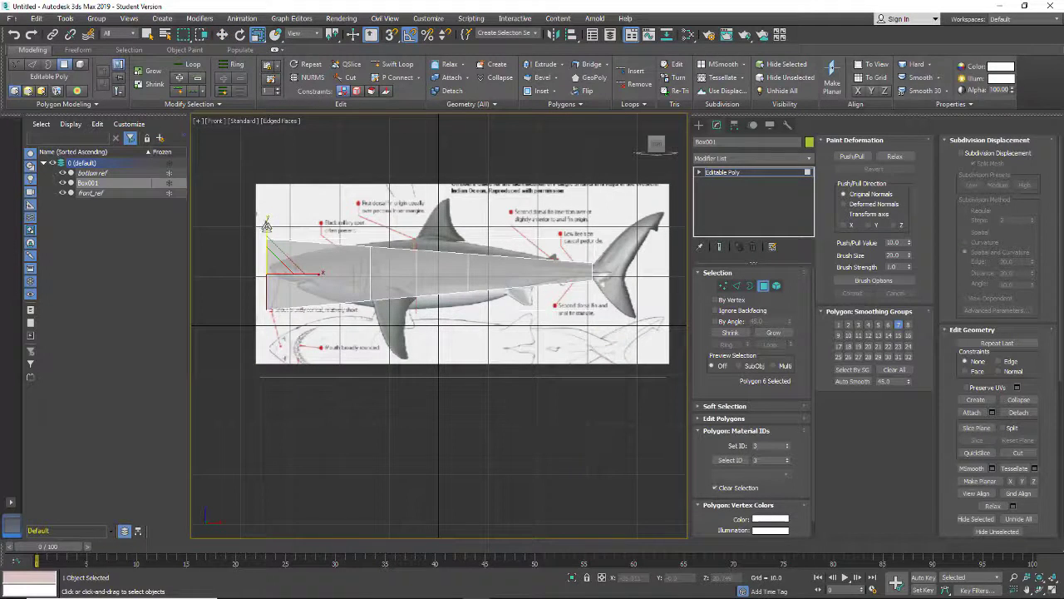
drag(264, 223, 275, 359)
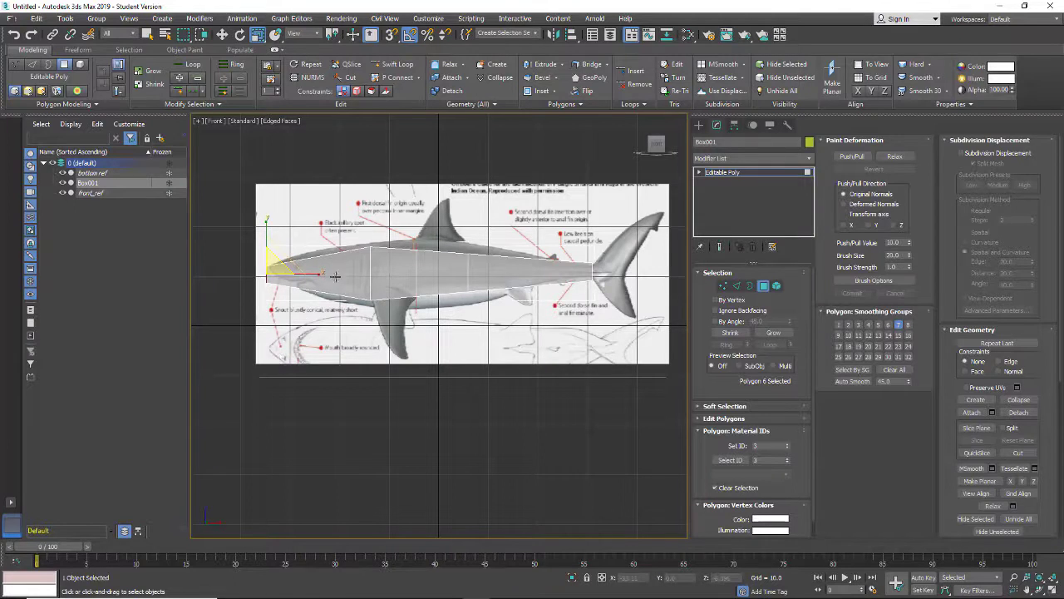
Scale the foremost loop's vertices vertically to the body outline, and add a Swift Loop across the head scaled to match it too.
click(723, 287)
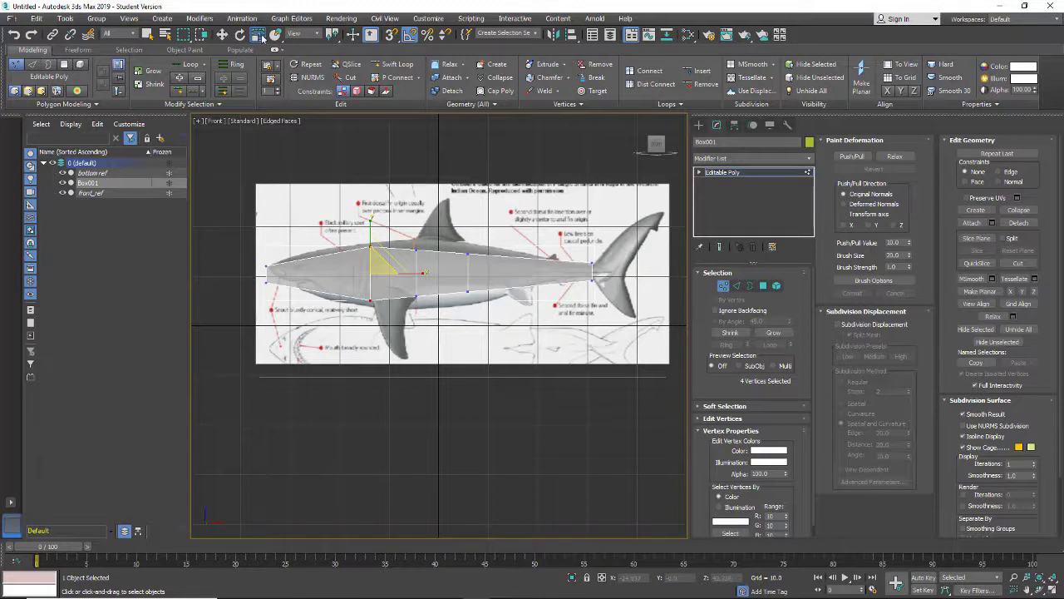
drag(371, 235, 372, 225)
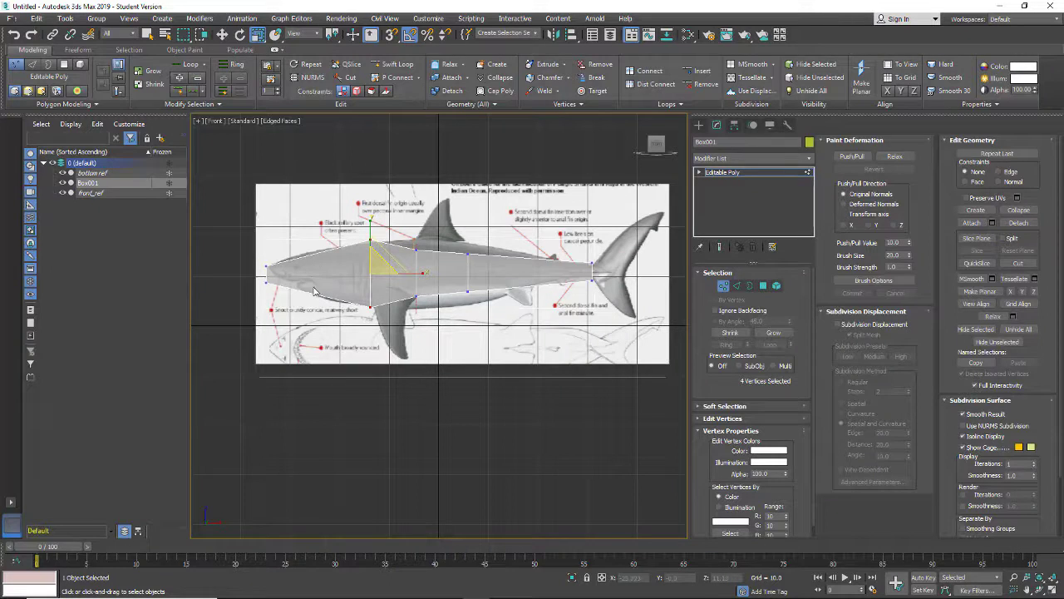
click(393, 64)
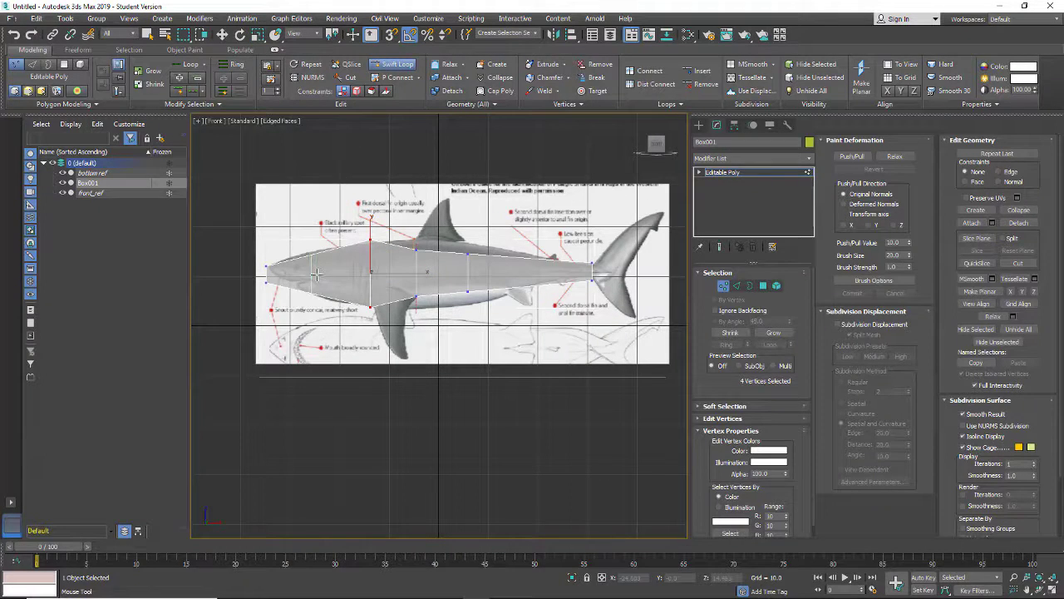
click(326, 276)
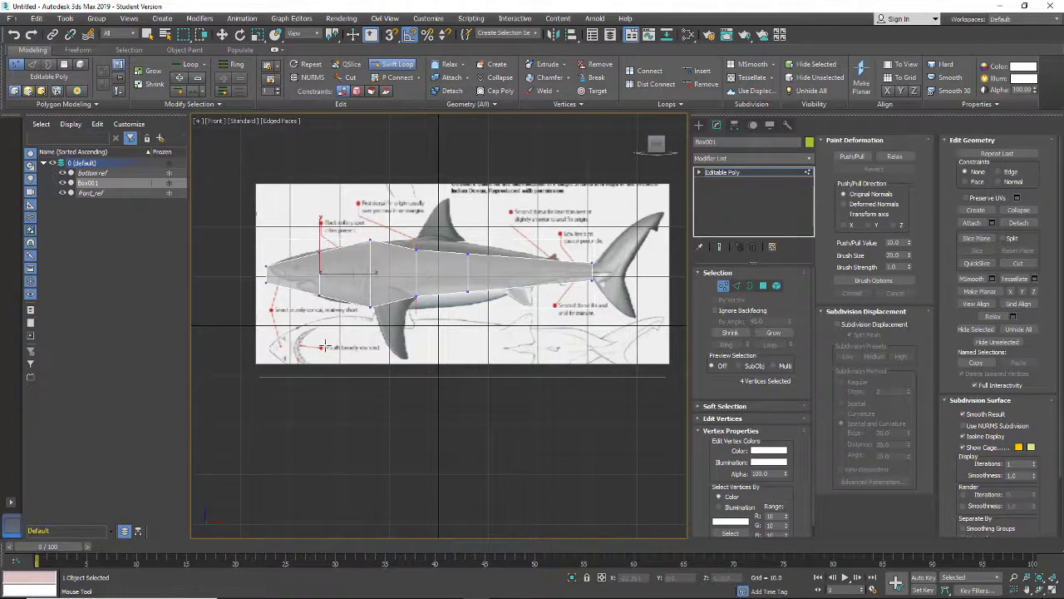
click(258, 38)
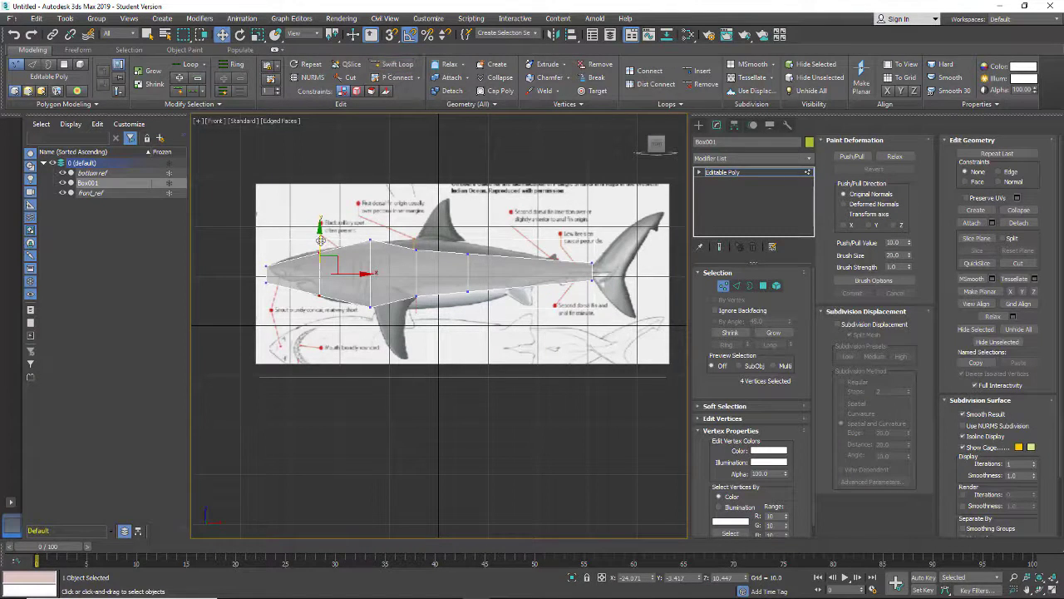
click(259, 35)
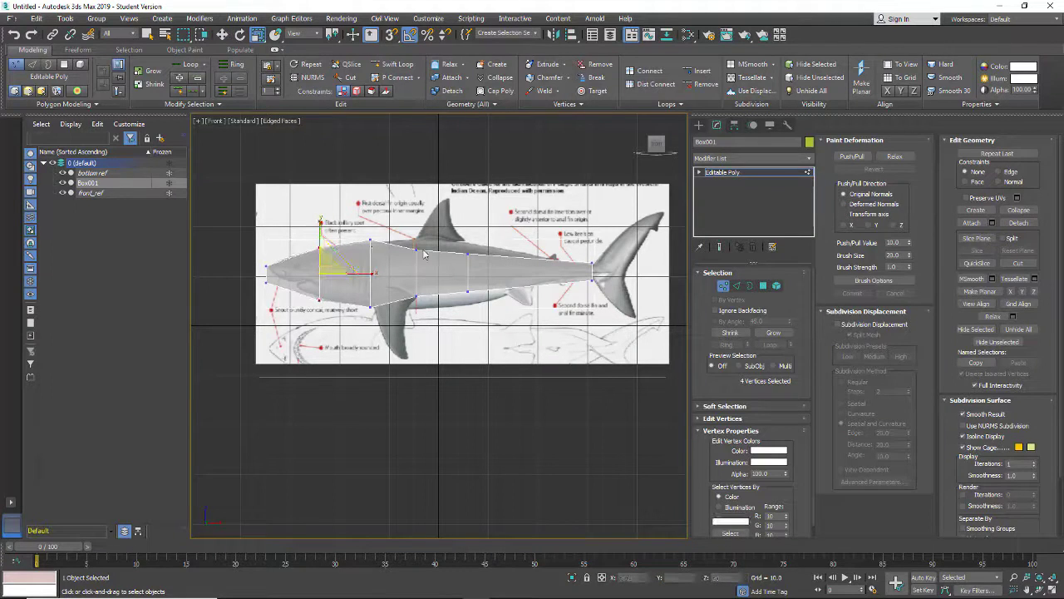
Scale the vertices of the two loops at and behind the dorsal fin and of the tail end vertically to fit the body outline.
drag(425, 239, 405, 333)
drag(414, 233, 490, 255)
drag(451, 310, 465, 208)
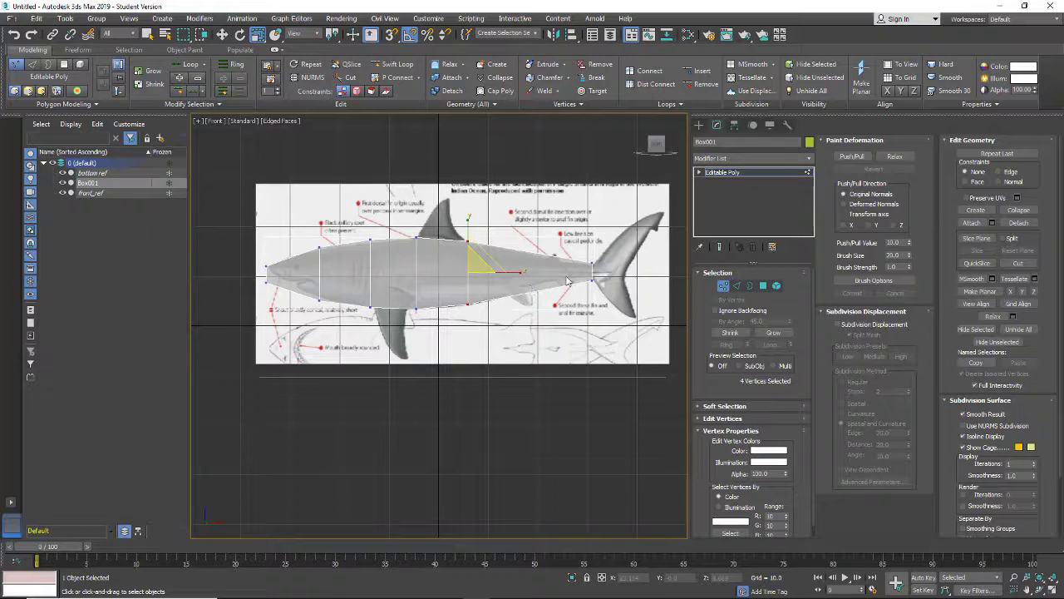
drag(604, 254, 585, 307)
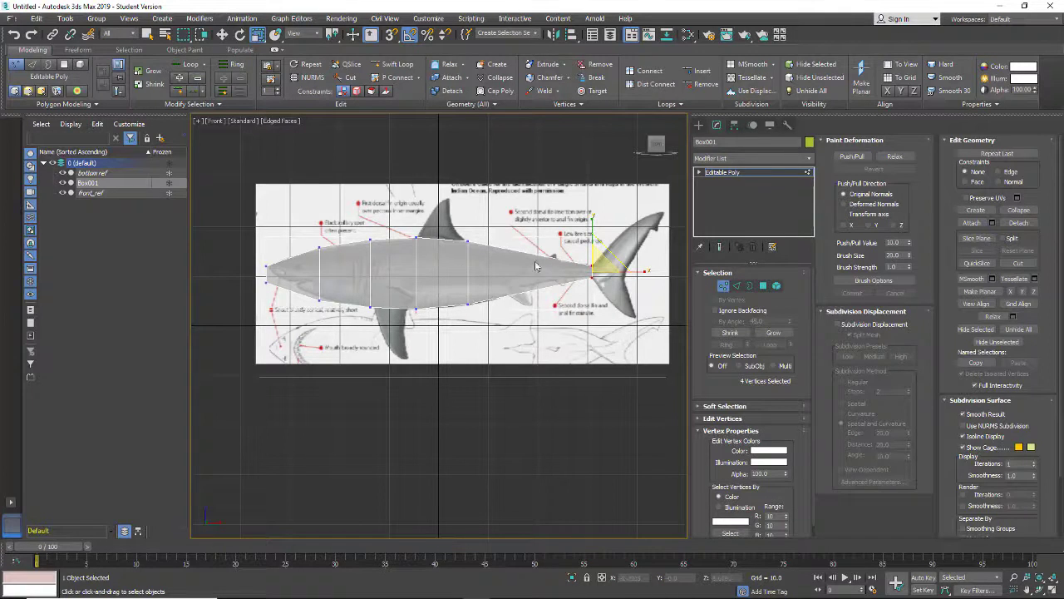
Add a lengthwise edge loop along the lower half of the body from snout to tail with Swift Loop.
click(403, 64)
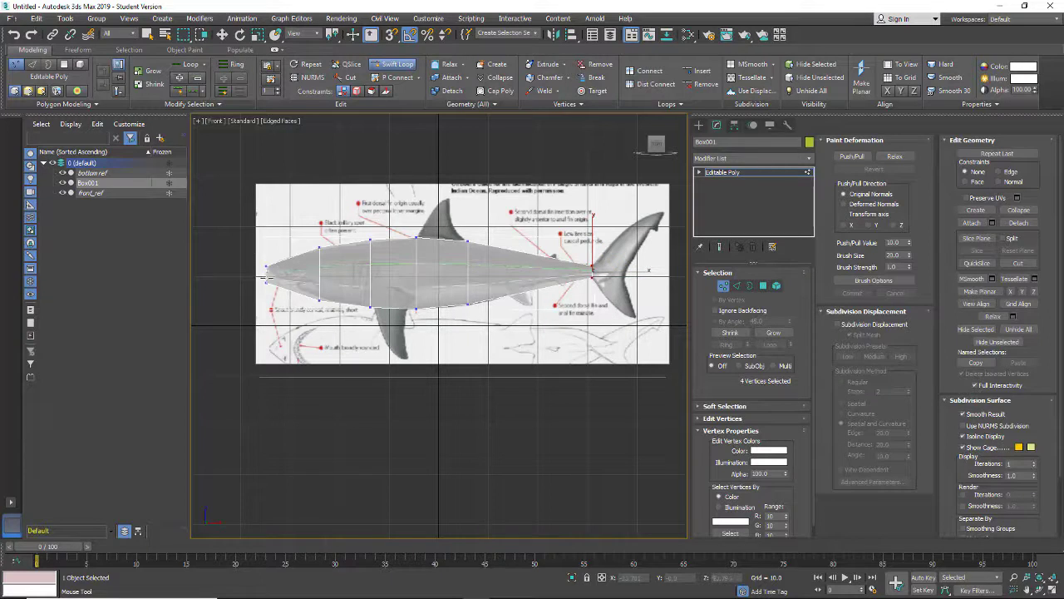
click(266, 281)
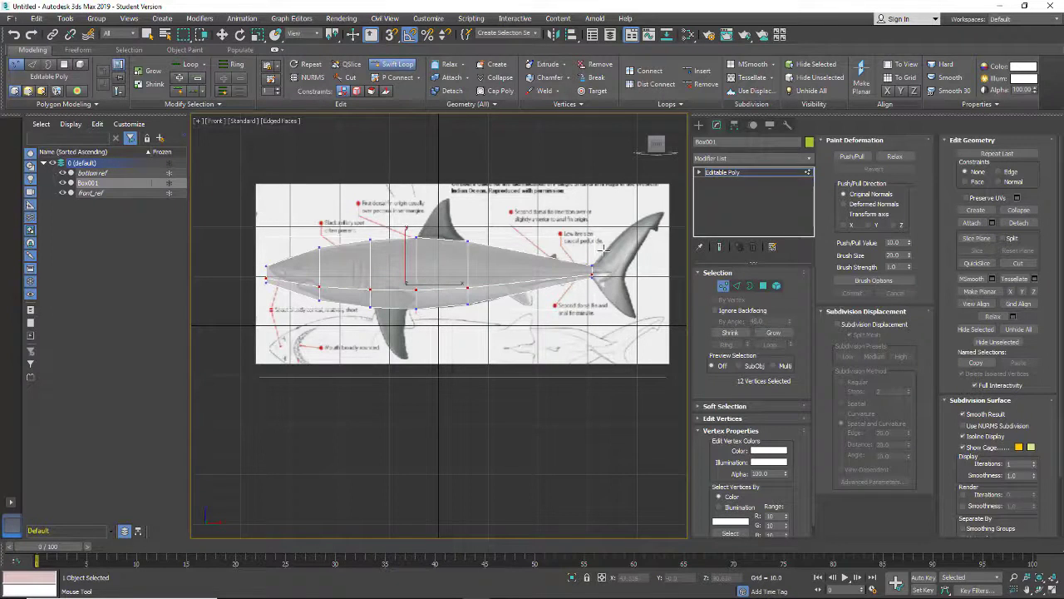
click(736, 285)
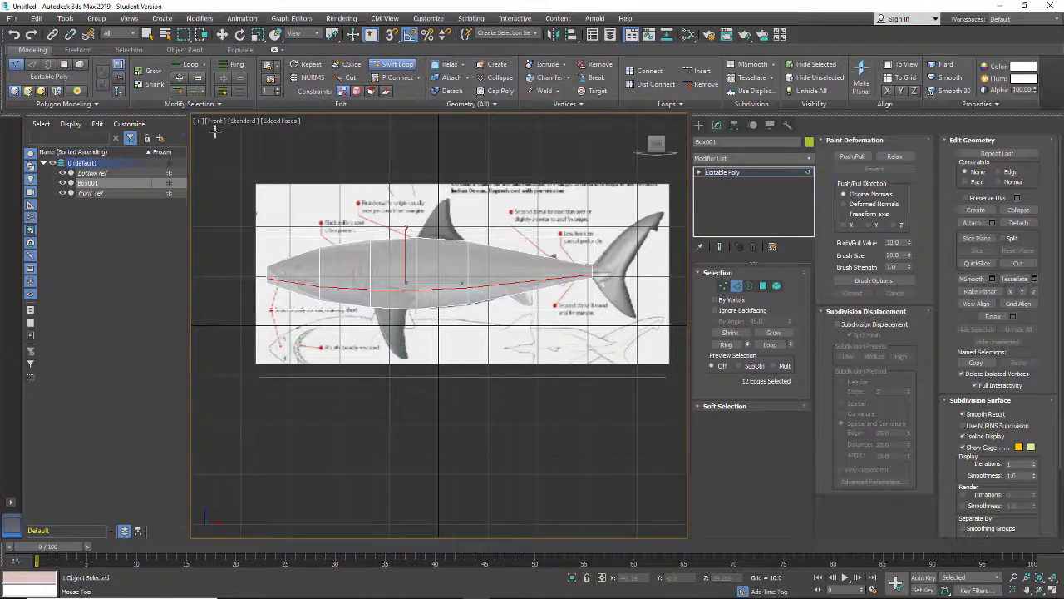
Show the Left view with default shading and select the new lengthwise loop's six vertices on the body's open-facing side.
key(l)
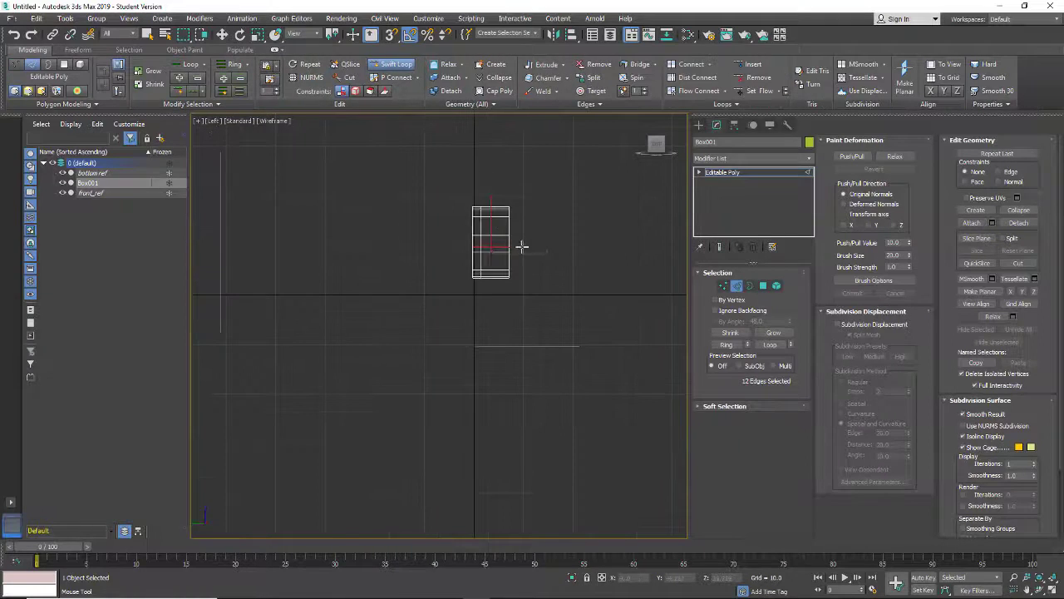
click(283, 121)
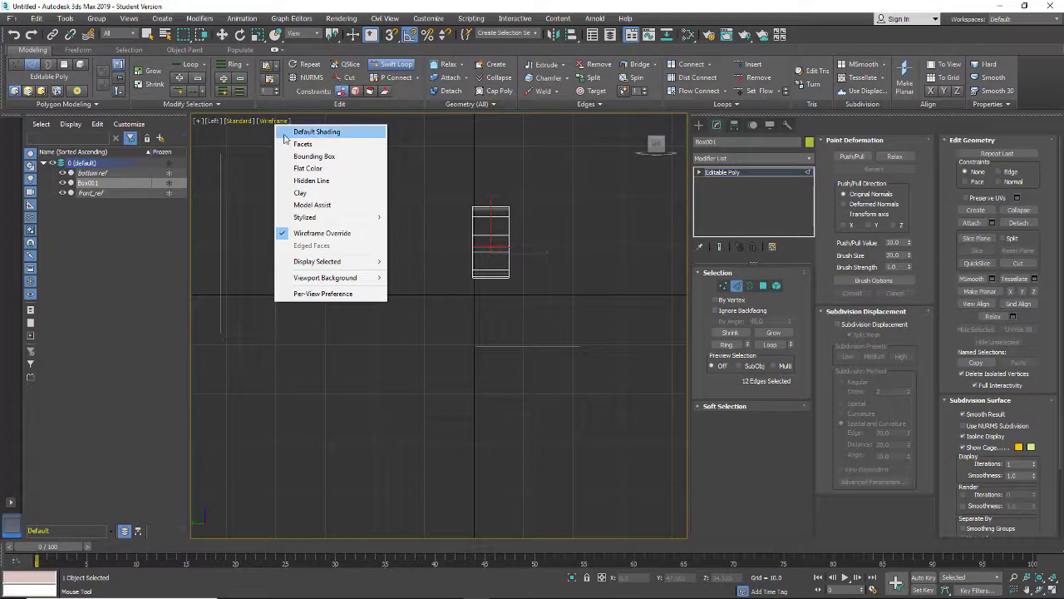
click(287, 132)
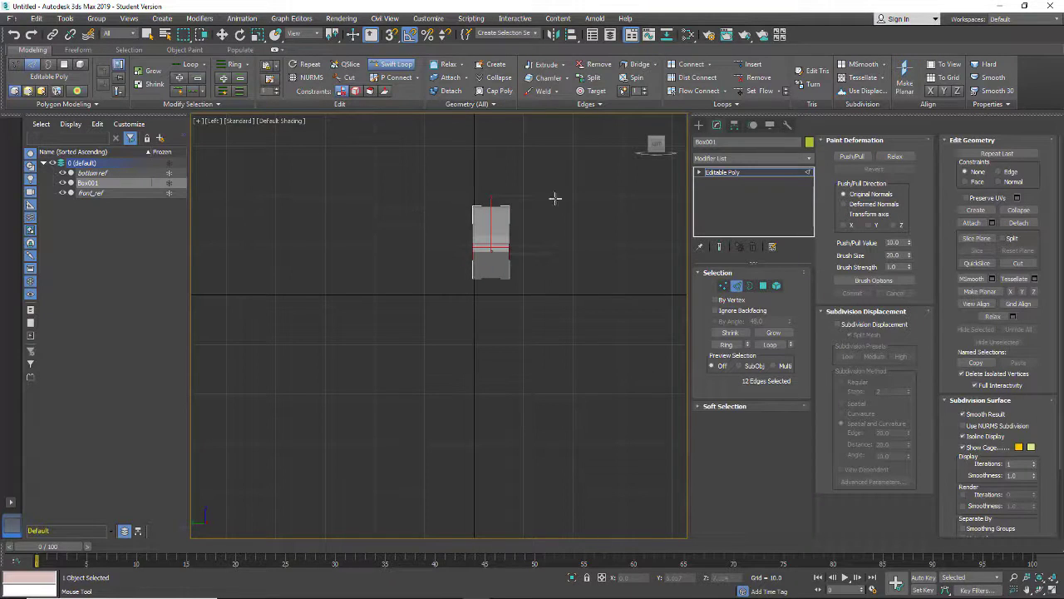
click(722, 286)
alt+middle_drag(532, 266, 504, 256)
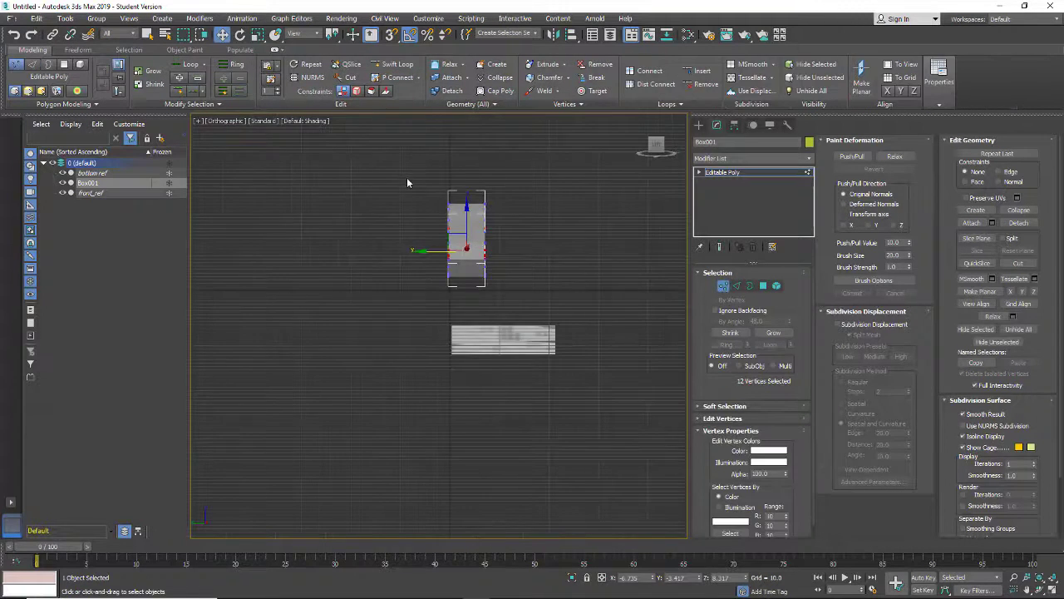
drag(406, 179, 459, 310)
drag(459, 311, 460, 311)
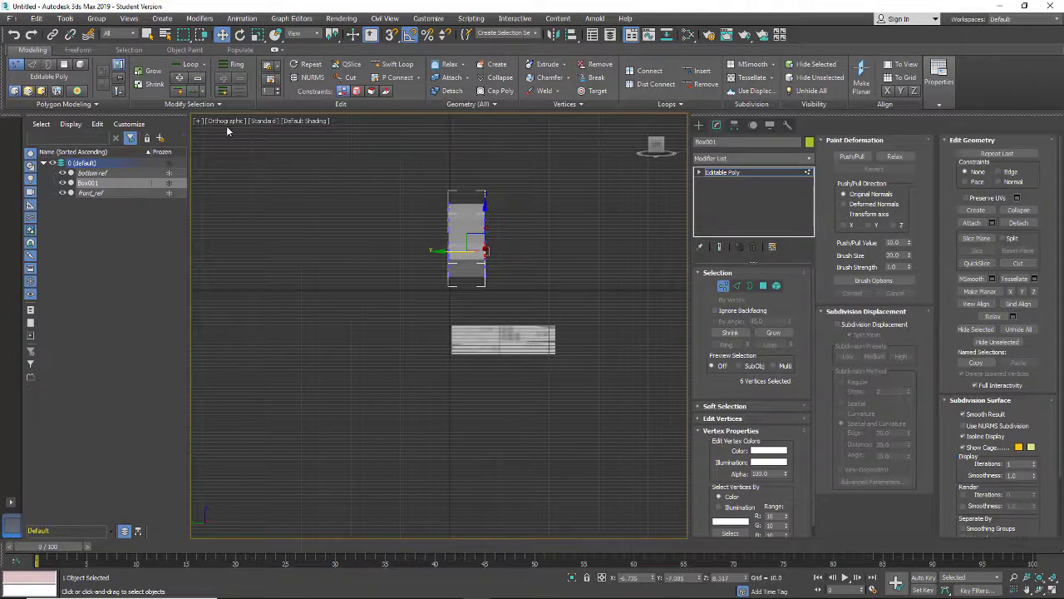
key(l)
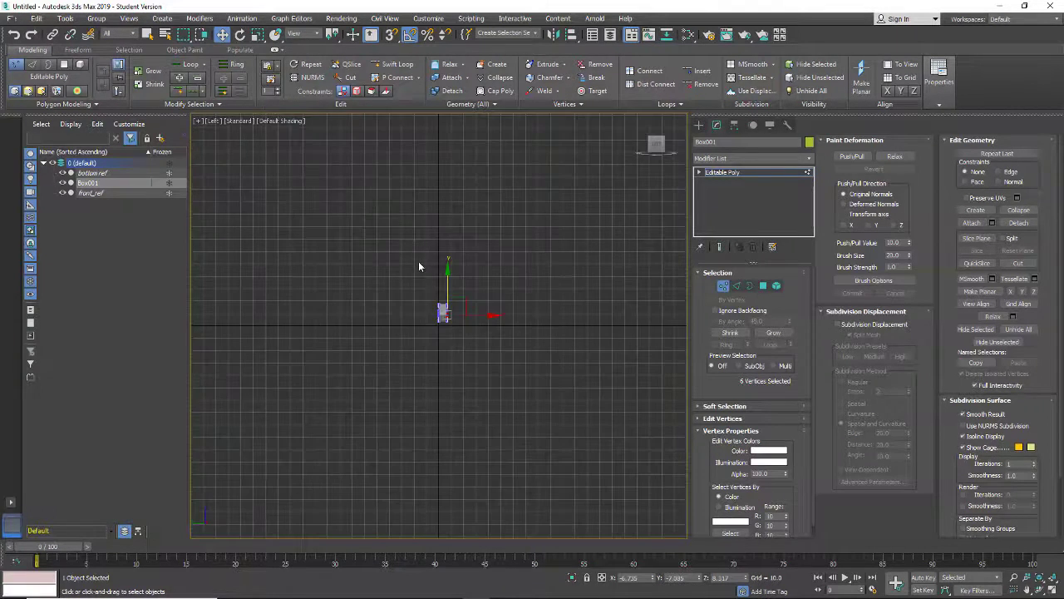
scroll(419, 266, up, 3)
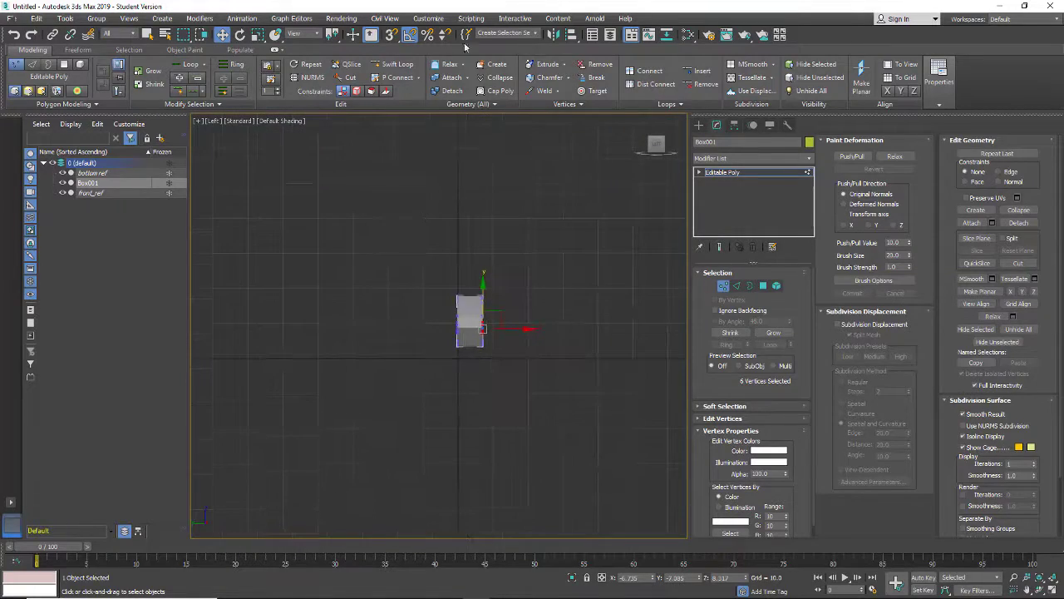
Open happy-shark.jpg from the shark-ref desktop folder, place it beside the modelling window, and close the folder.
drag(449, 6, 650, 19)
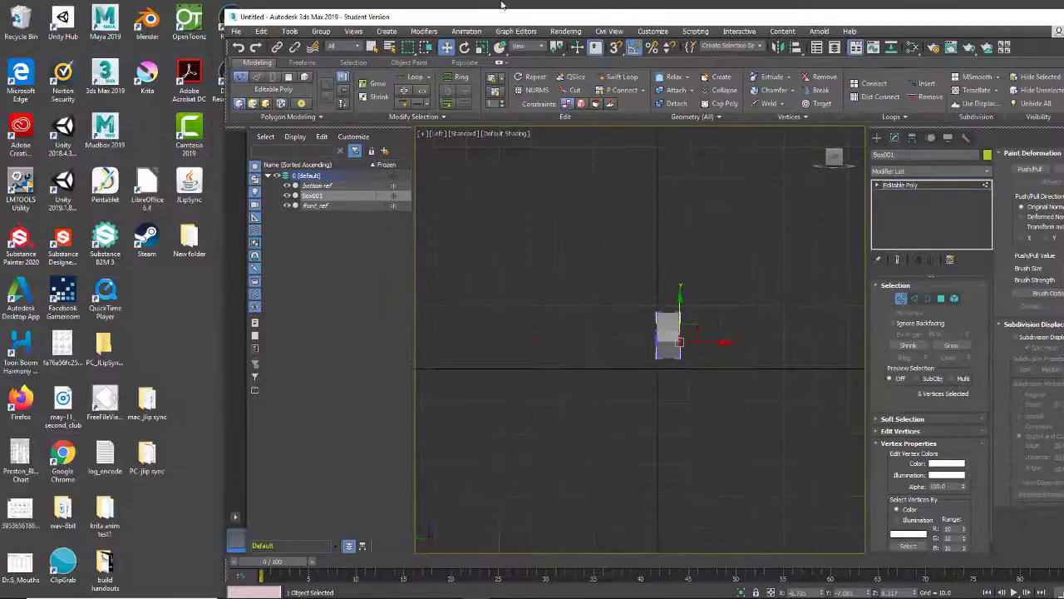
drag(447, 20, 515, 13)
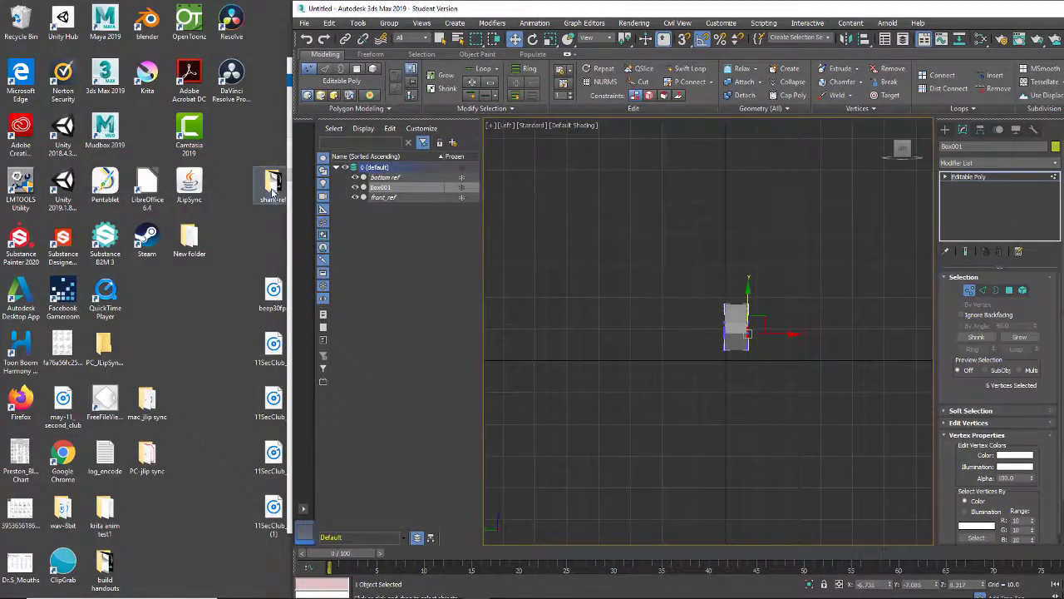
double_click(272, 188)
double_click(641, 198)
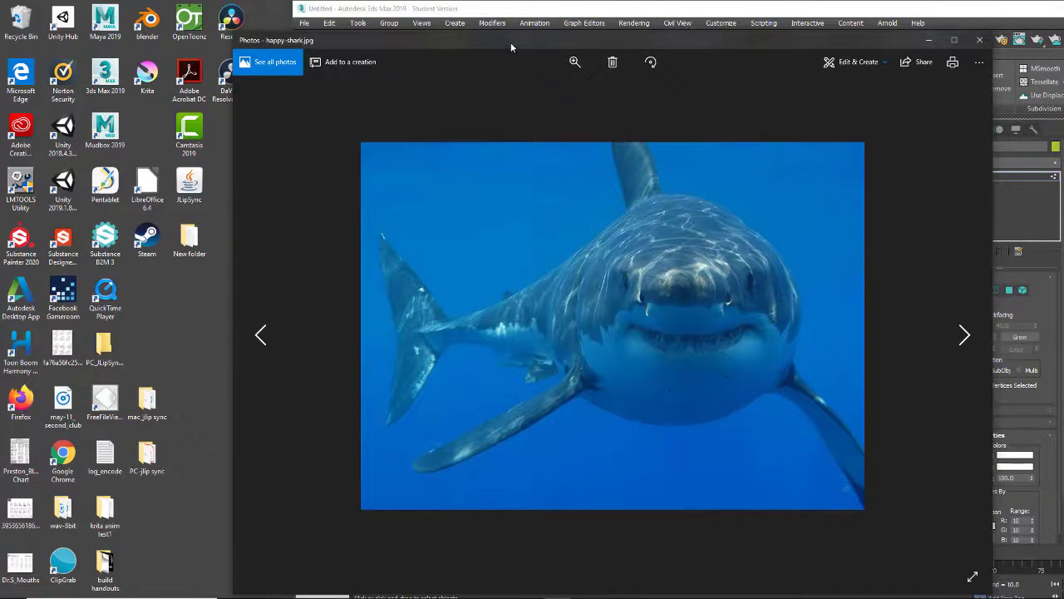
drag(510, 43, 192, 63)
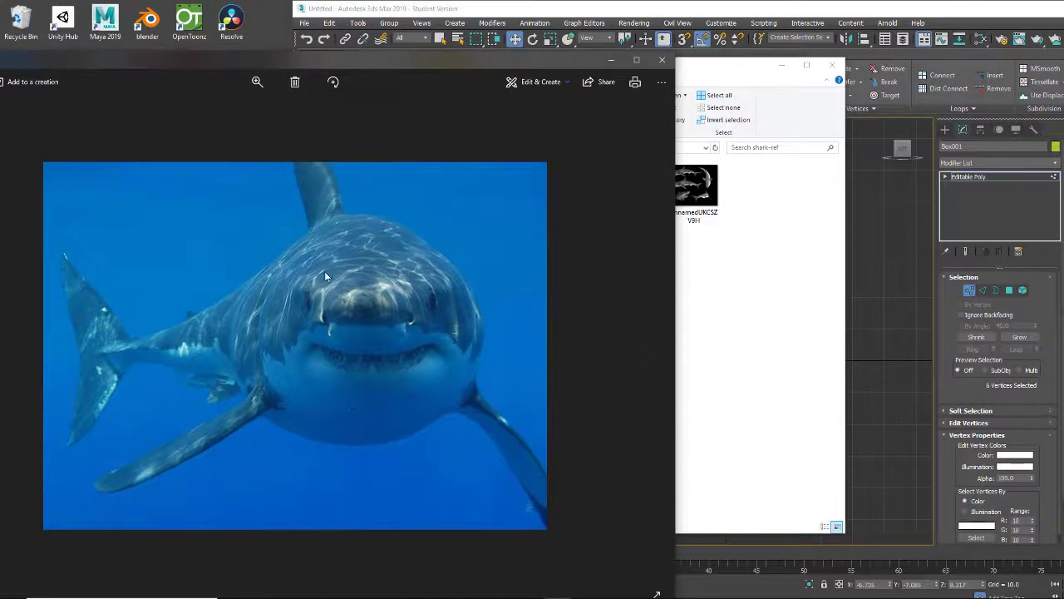
click(832, 65)
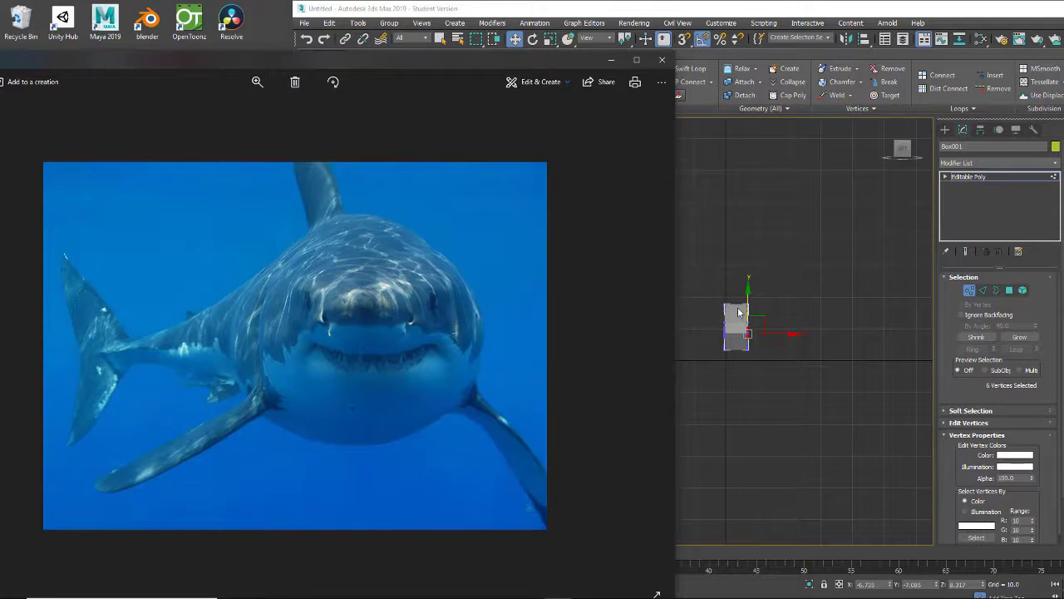
Move the selected side vertices outward horizontally in the Left view to bulge the shark's flank.
scroll(738, 312, up, 5)
middle_drag(778, 266, 689, 191)
scroll(715, 261, up, 2)
middle_drag(715, 261, 770, 248)
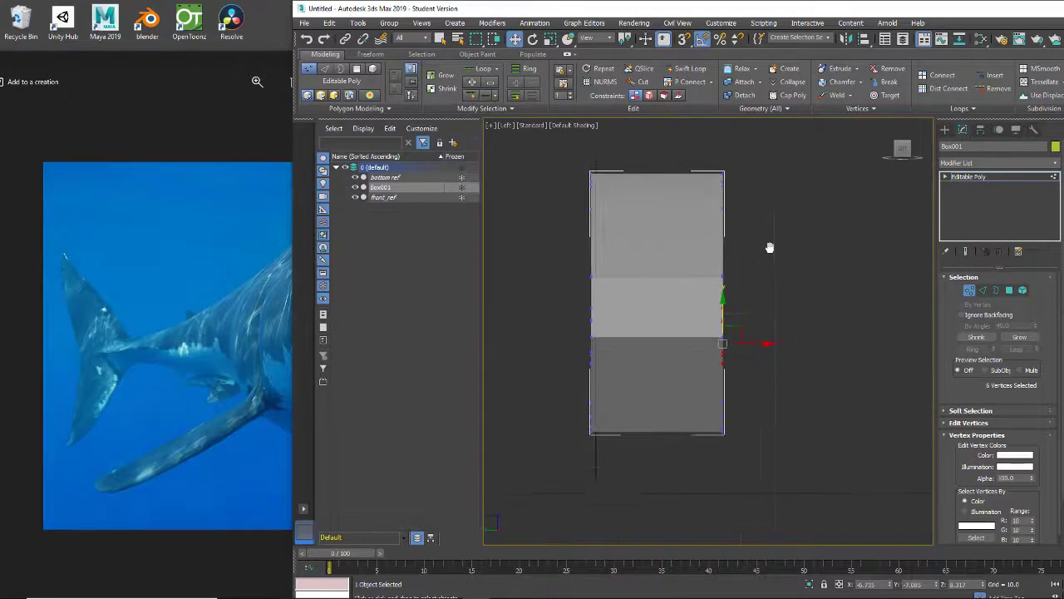
key(alt+Tab)
key(alt+Tab)
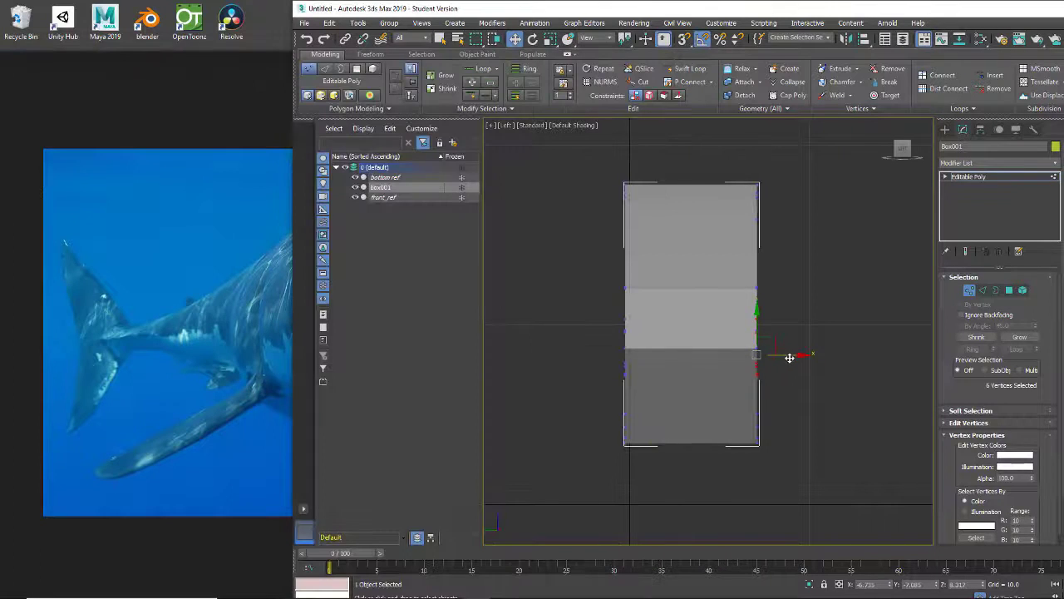
drag(790, 357, 833, 351)
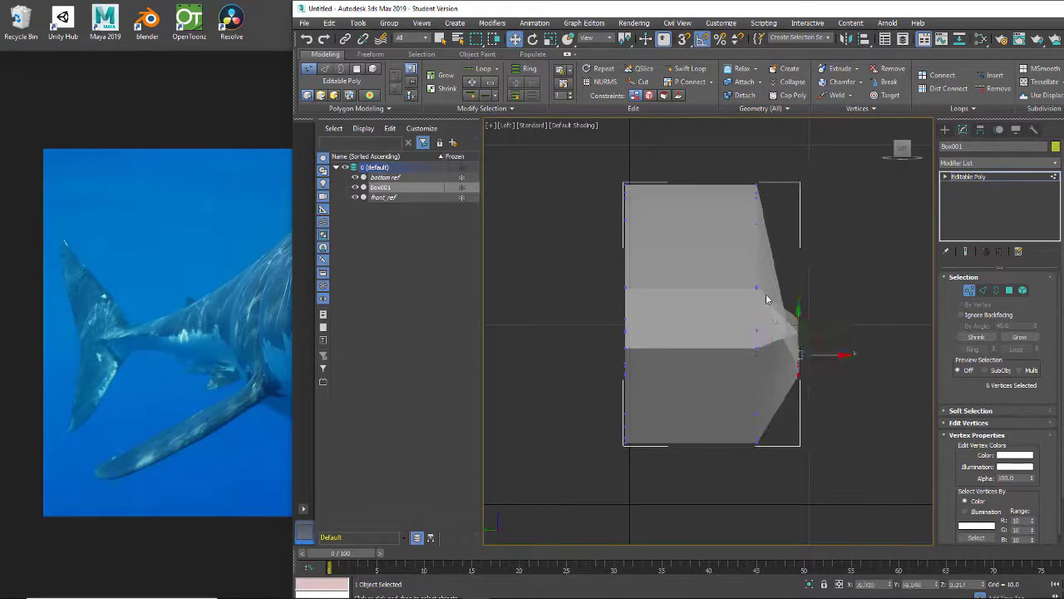
Display edged faces, work at edge level, and add a lengthwise Swift Loop along the upper half of the body.
mouse_move(837, 349)
alt+middle_down()
mouse_move(784, 352)
mouse_move(803, 368)
mouse_move(827, 351)
mouse_move(784, 350)
mouse_move(823, 356)
alt+middle_up()
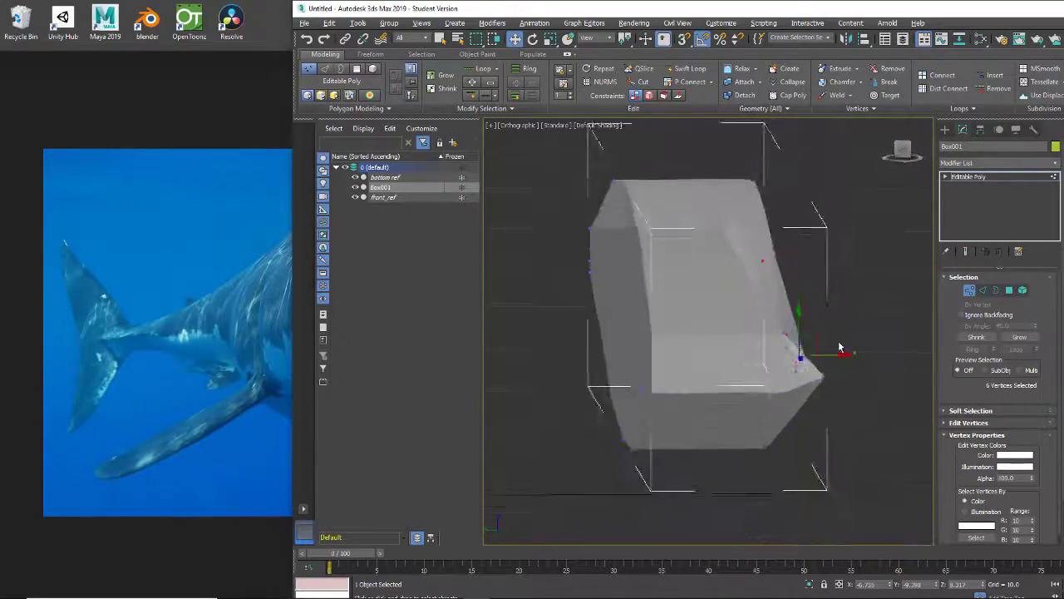
key(2)
key(F4)
scroll(743, 357, down, 5)
scroll(675, 356, up, 5)
mouse_move(743, 357)
alt+middle_down()
mouse_move(675, 355)
mouse_move(657, 373)
mouse_move(711, 378)
mouse_move(784, 363)
mouse_move(646, 374)
mouse_move(745, 364)
alt+middle_up()
scroll(794, 360, up, 2)
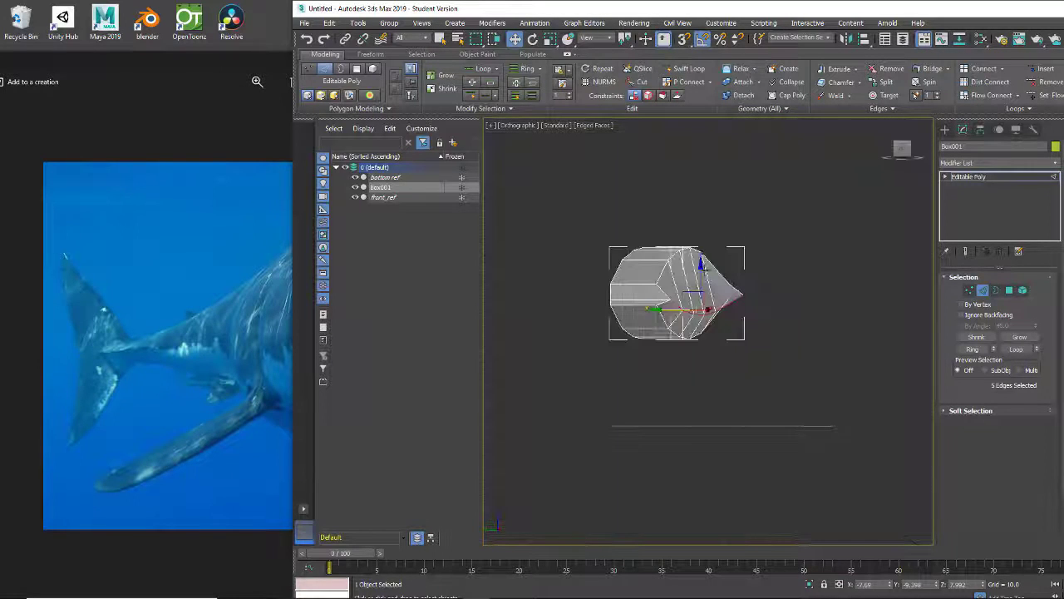
click(685, 68)
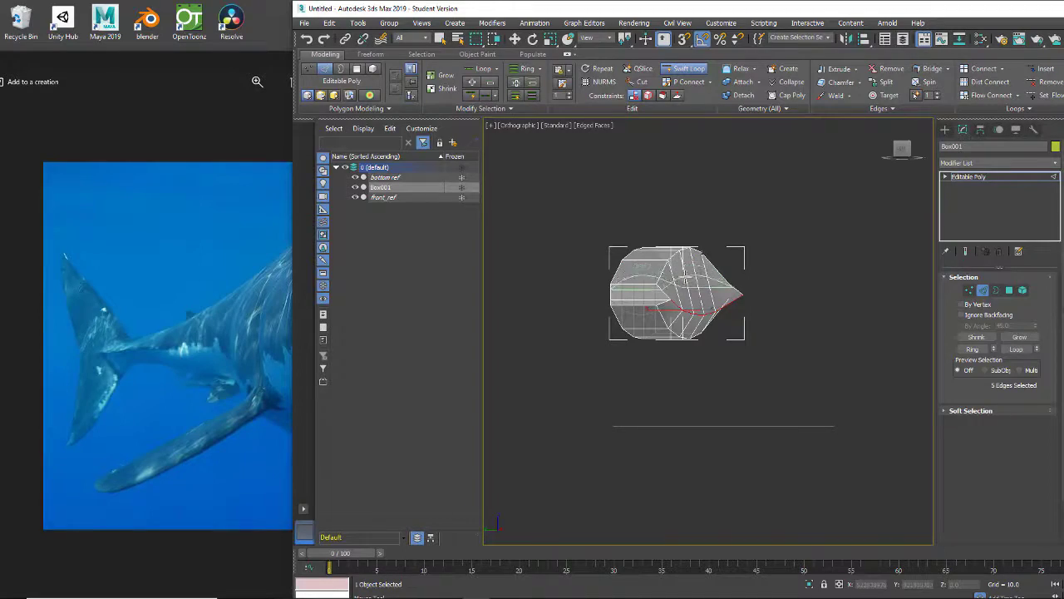
alt+middle_drag(782, 324, 804, 330)
Move the upper loop's five flank edges outward along Y to round the body's side.
key(w)
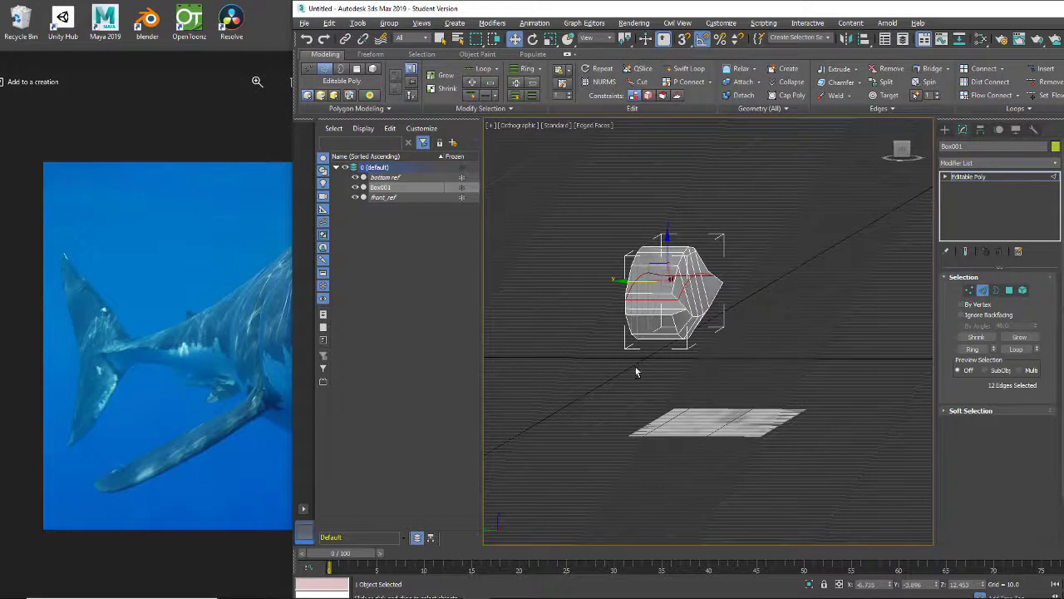
alt+middle_drag(636, 372, 706, 382)
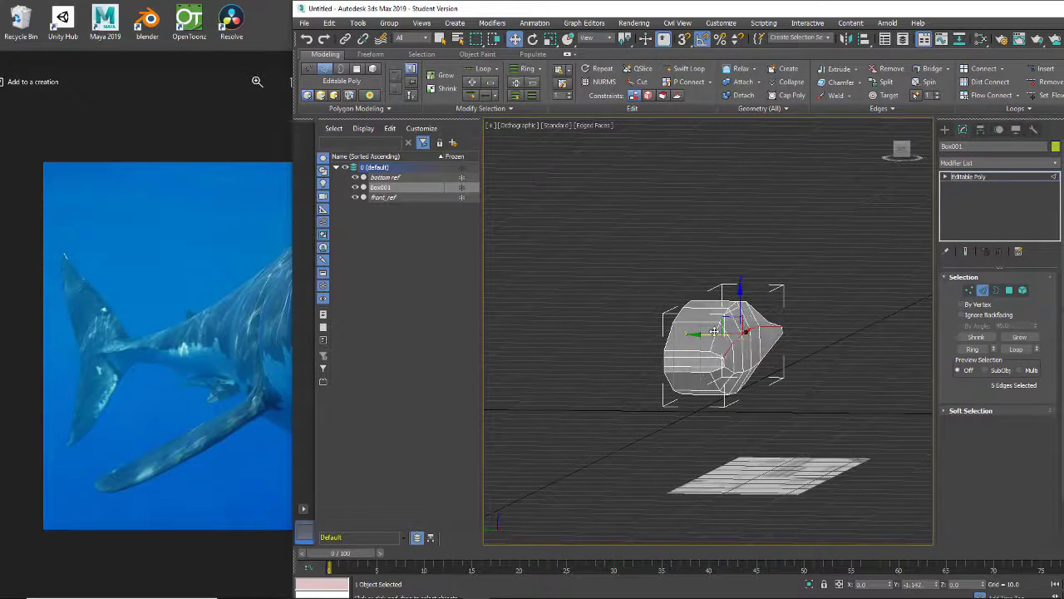
drag(715, 330, 714, 331)
alt+middle_drag(718, 387, 700, 404)
scroll(654, 394, up, 3)
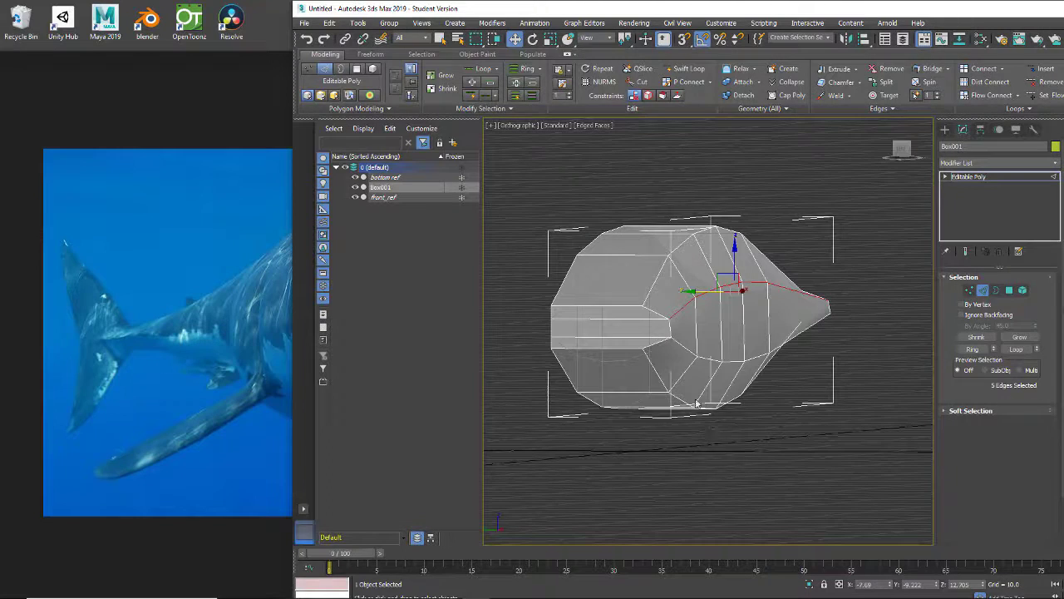
Add another lengthwise Swift Loop along the middle of the flank, between the upper and lower loops.
click(686, 68)
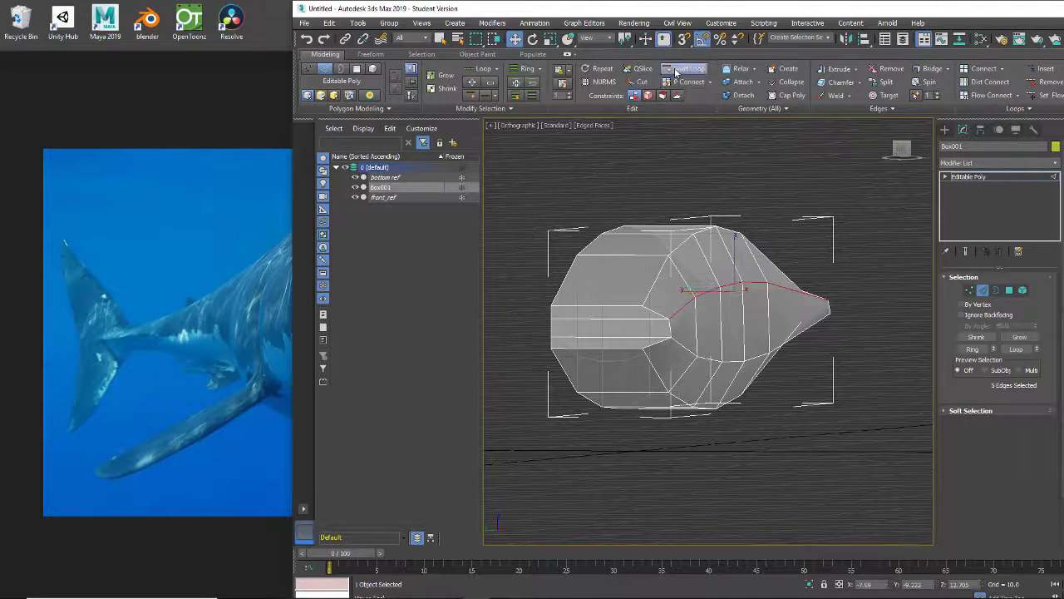
click(680, 328)
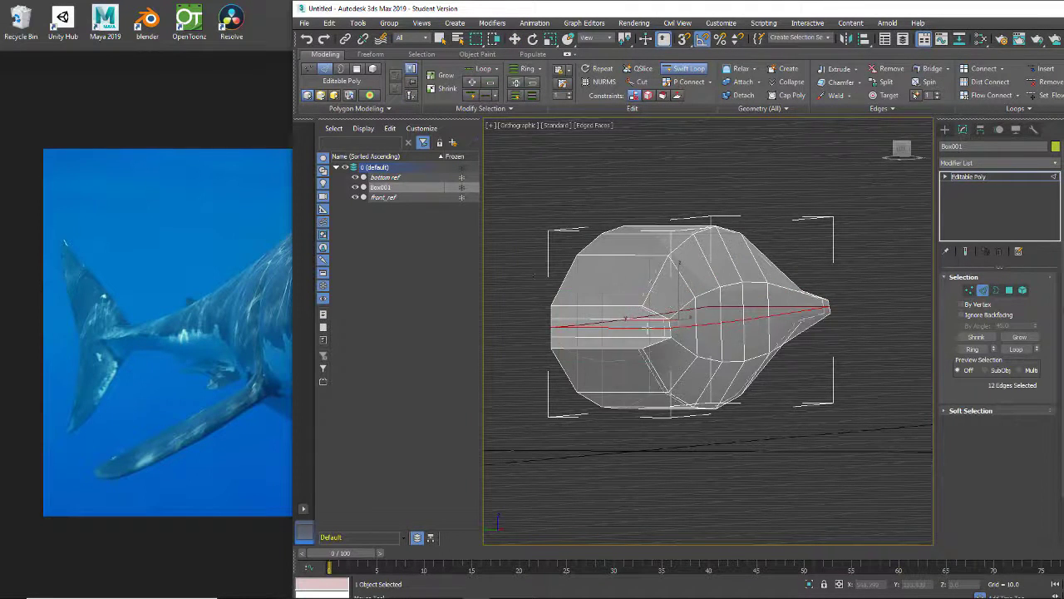
click(515, 38)
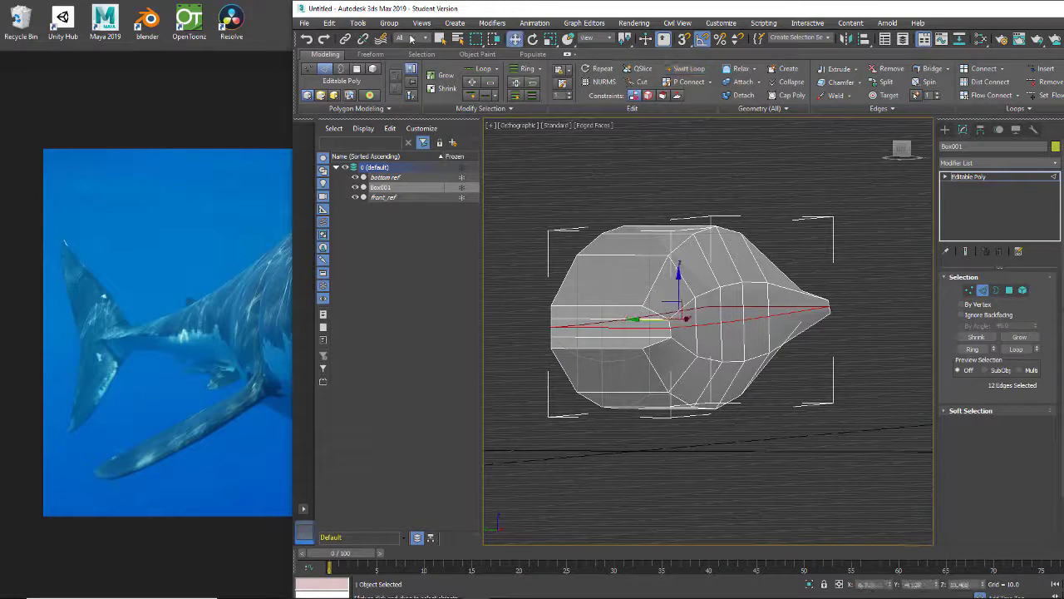
Select the middle loop's five flank edges and move them outward along Y to round the shark's side.
click(713, 324)
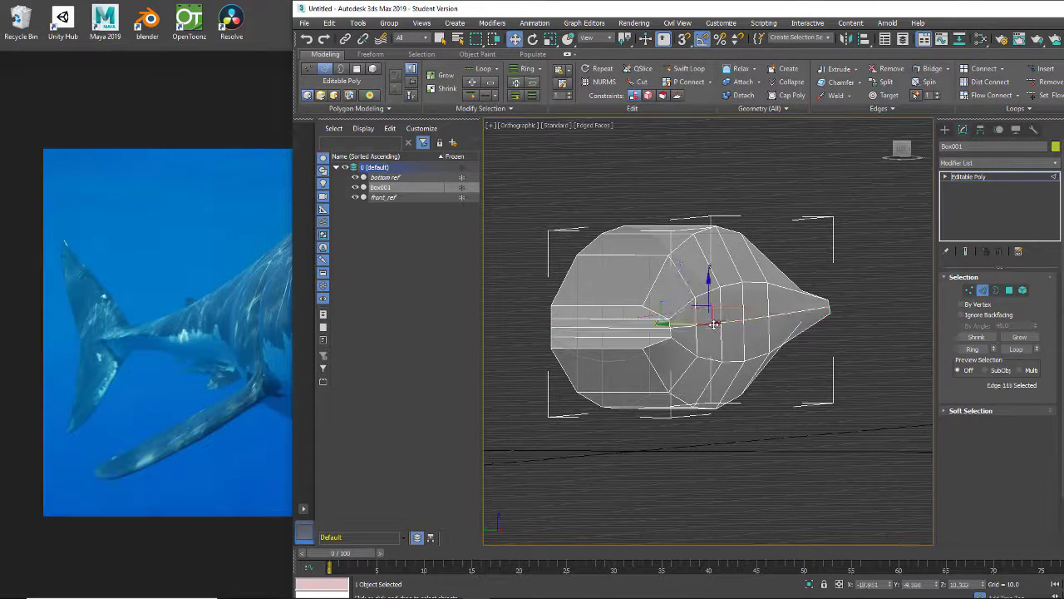
ctrl+click(744, 321)
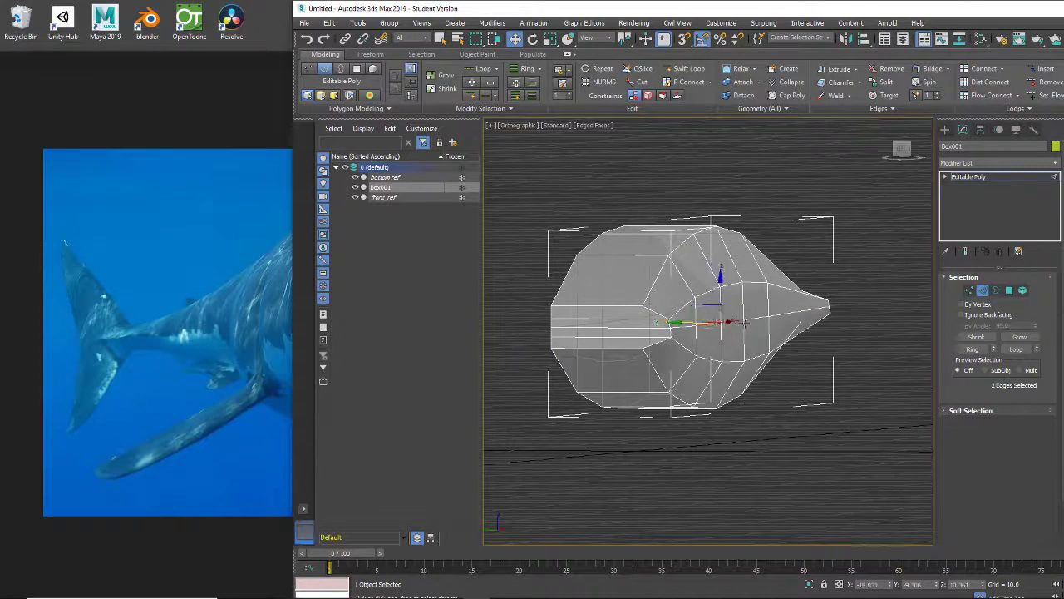
ctrl+click(760, 319)
ctrl+click(782, 312)
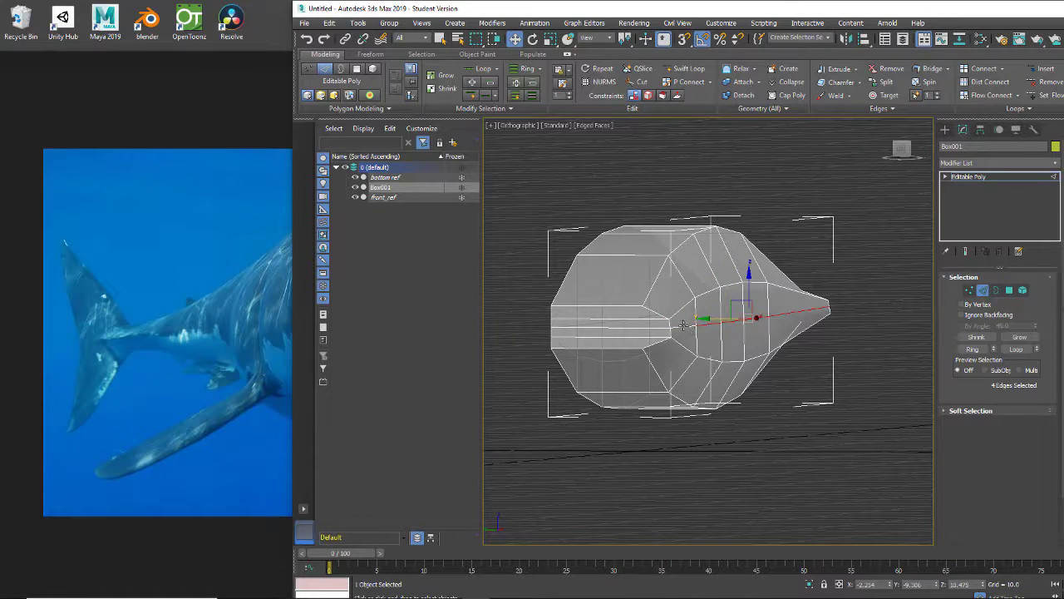
alt+middle_drag(711, 332, 710, 352)
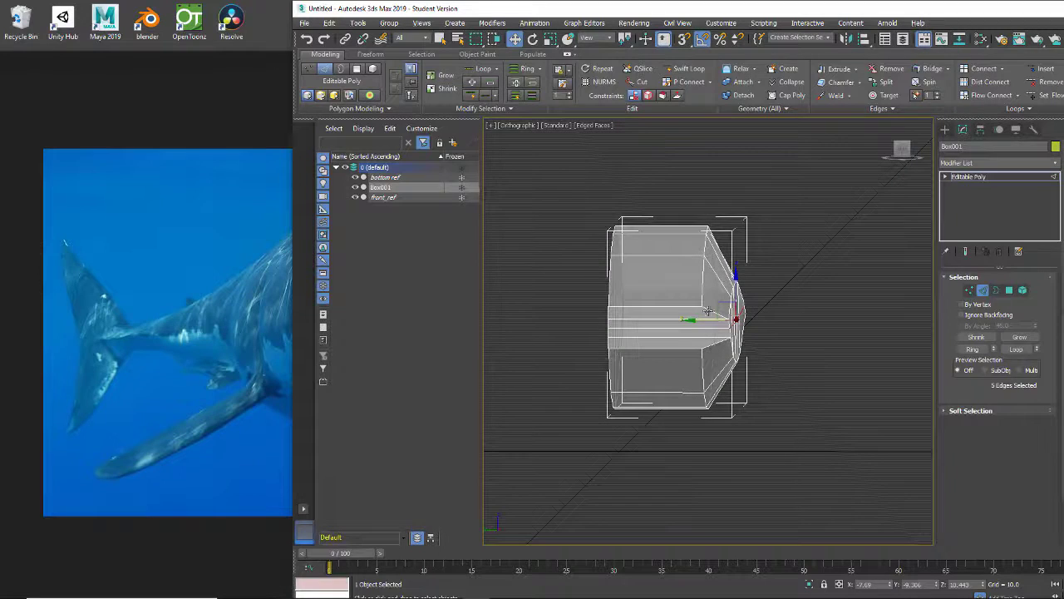
drag(697, 320, 748, 315)
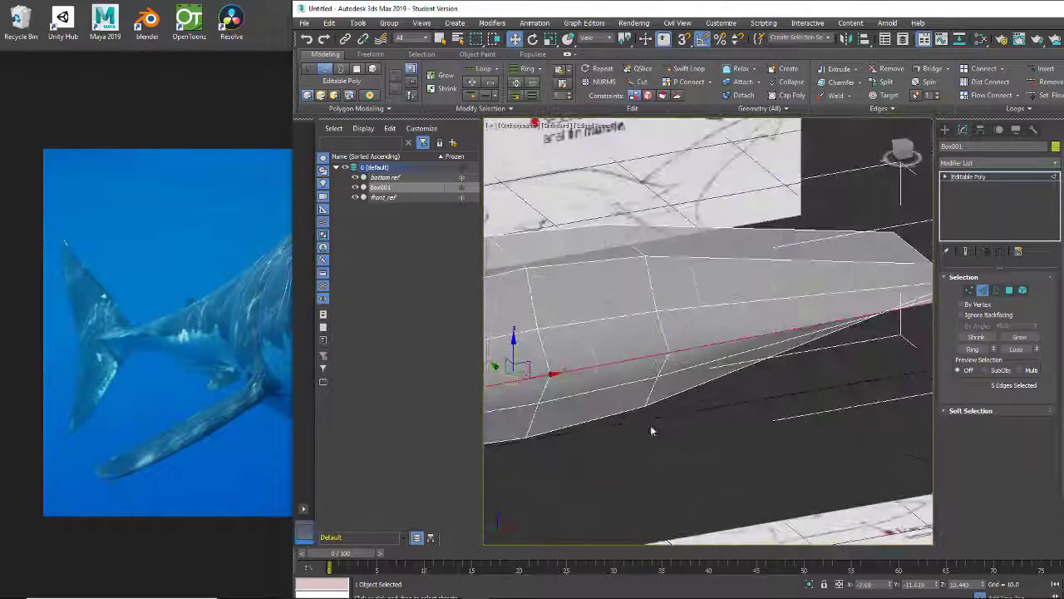
Work at vertex level and move the middle loop's end vertex at the tail along Y to reshape the tail tip.
alt+middle_drag(686, 411, 639, 441)
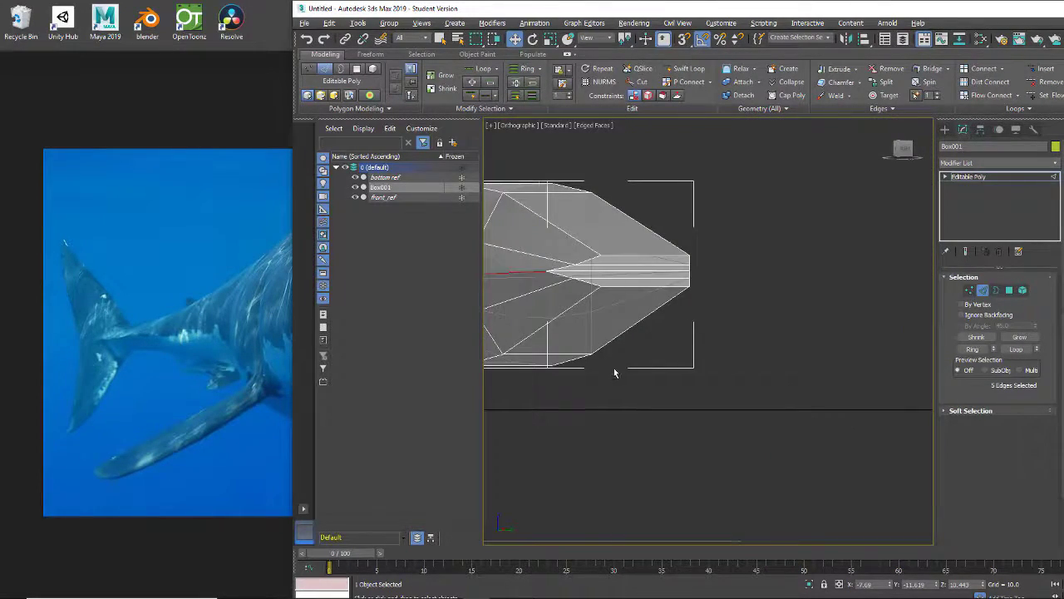
alt+middle_drag(615, 373, 658, 399)
click(970, 291)
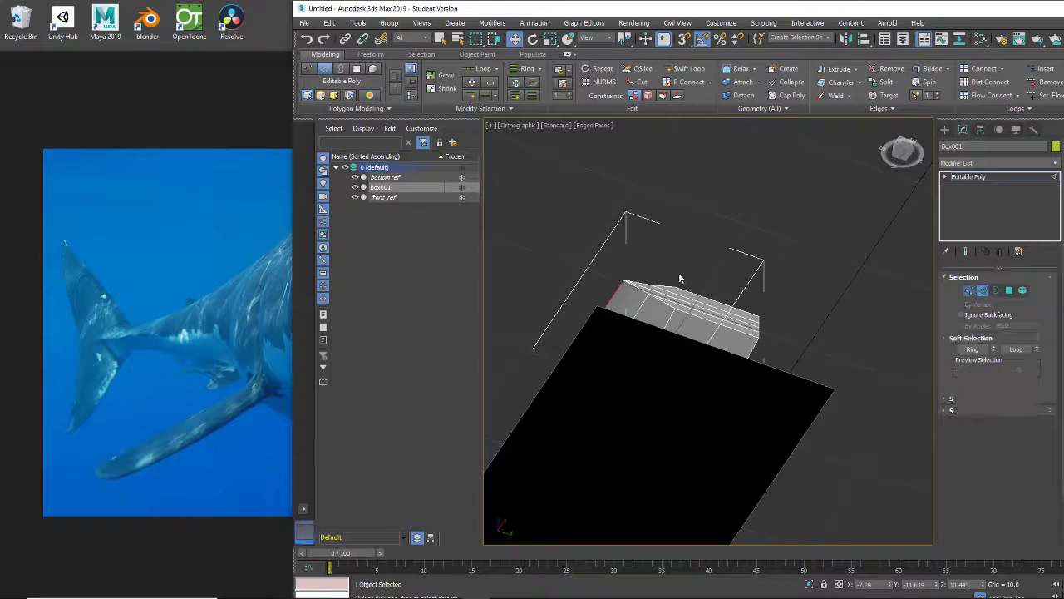
drag(694, 305, 754, 325)
click(712, 321)
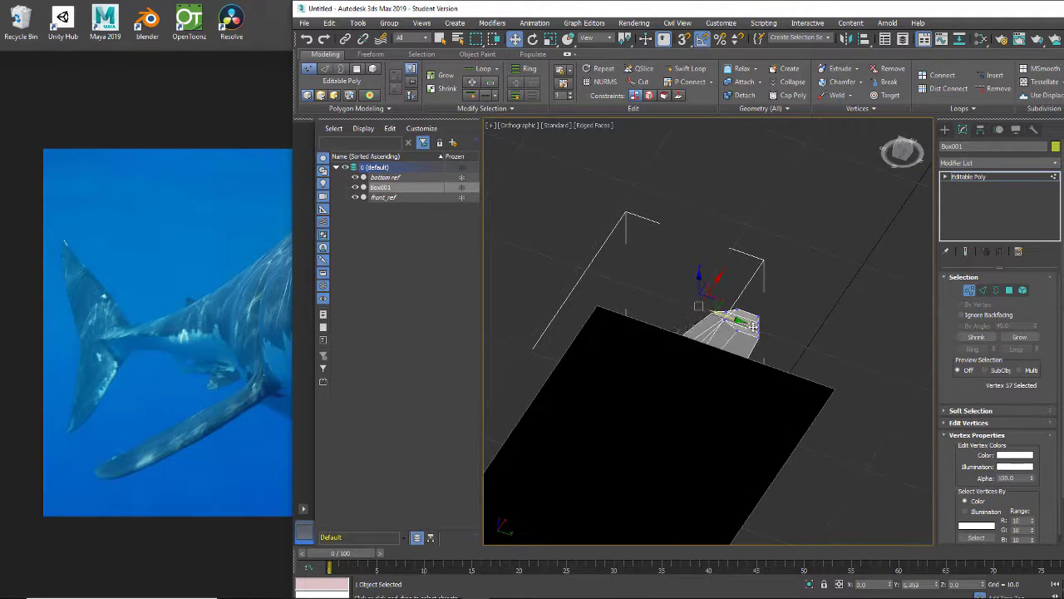
middle_drag(752, 295, 694, 295)
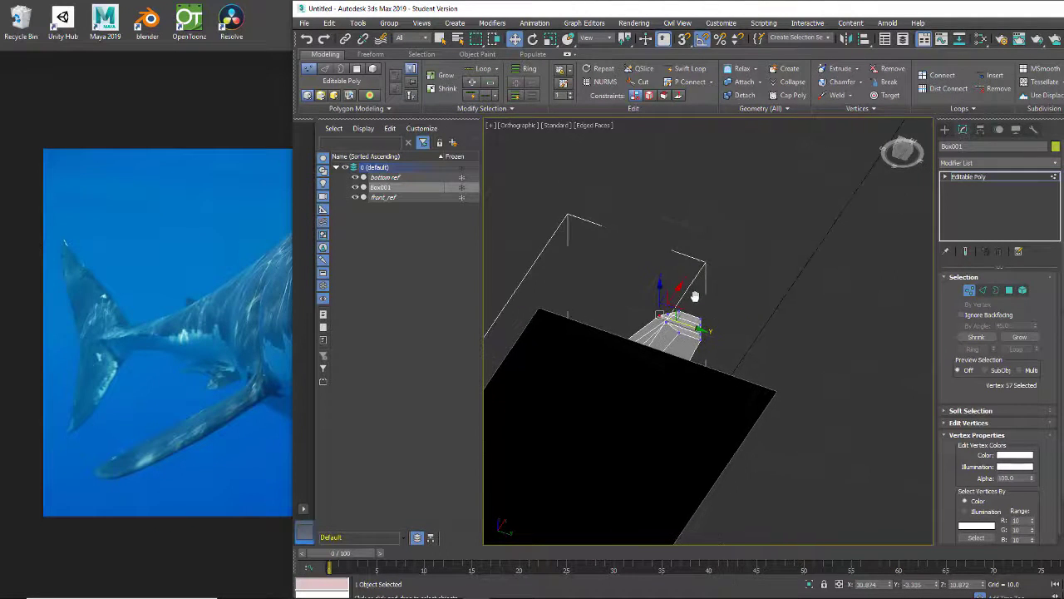
alt+middle_drag(690, 353, 662, 405)
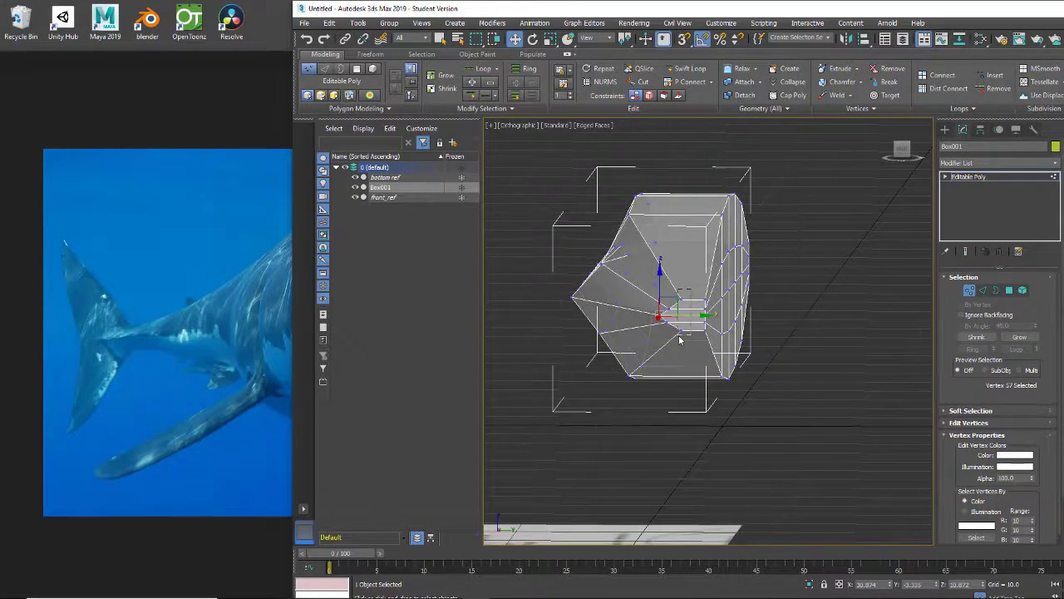
Move two tail-tip vertices outward along Y and the middle end vertex inward to round the tail's cross-section.
drag(679, 335, 679, 336)
alt+middle_drag(767, 351, 672, 322)
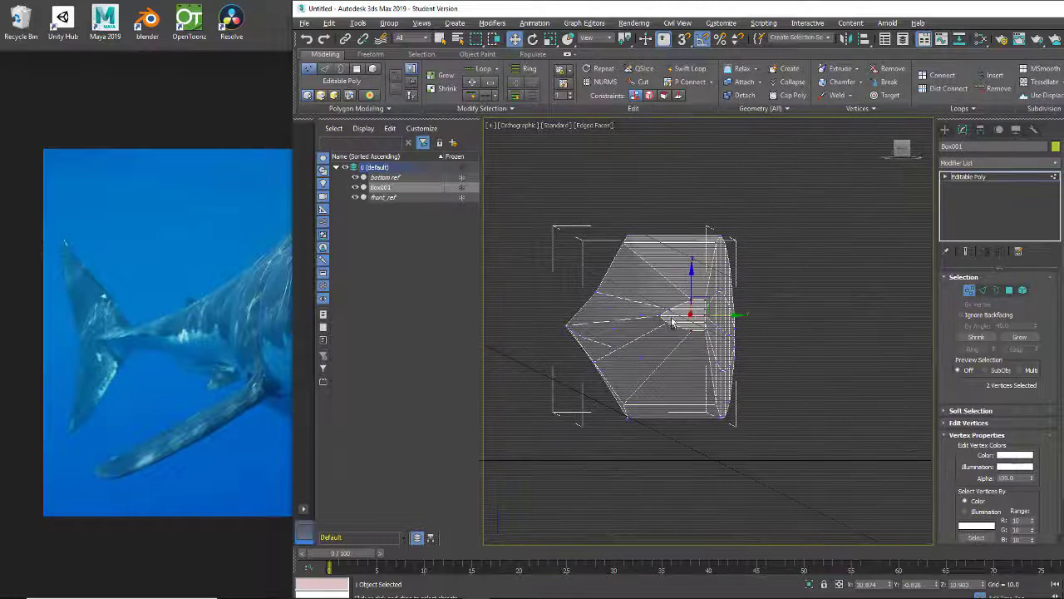
drag(705, 316, 680, 313)
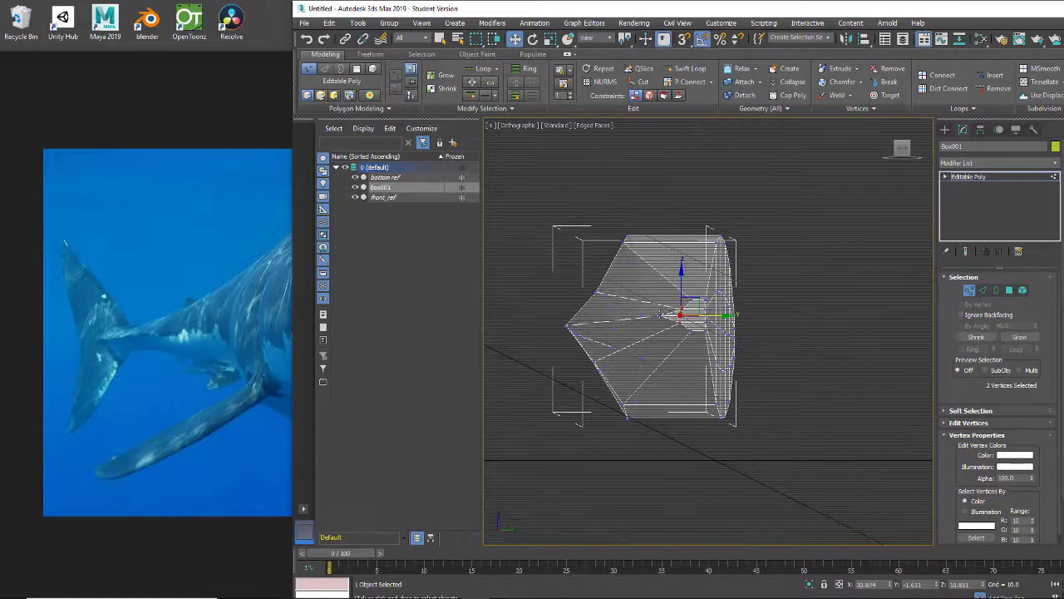
click(659, 316)
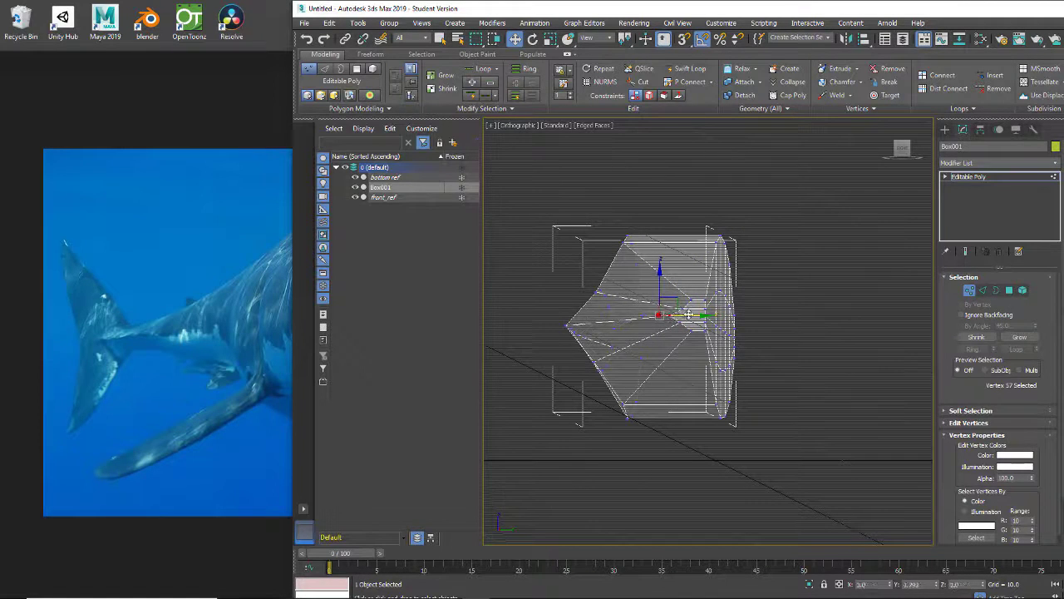
Adjust the widest flank vertices of the middle loop along Y to soften the body's bulge.
alt+middle_drag(653, 339, 568, 448)
click(616, 374)
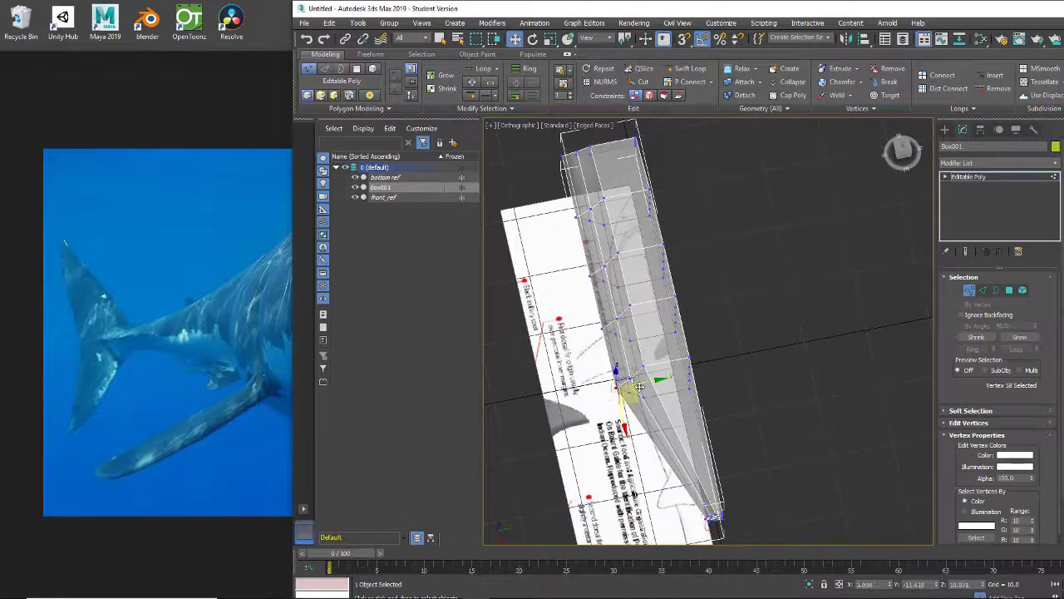
drag(647, 380, 628, 325)
alt+middle_drag(627, 324, 785, 361)
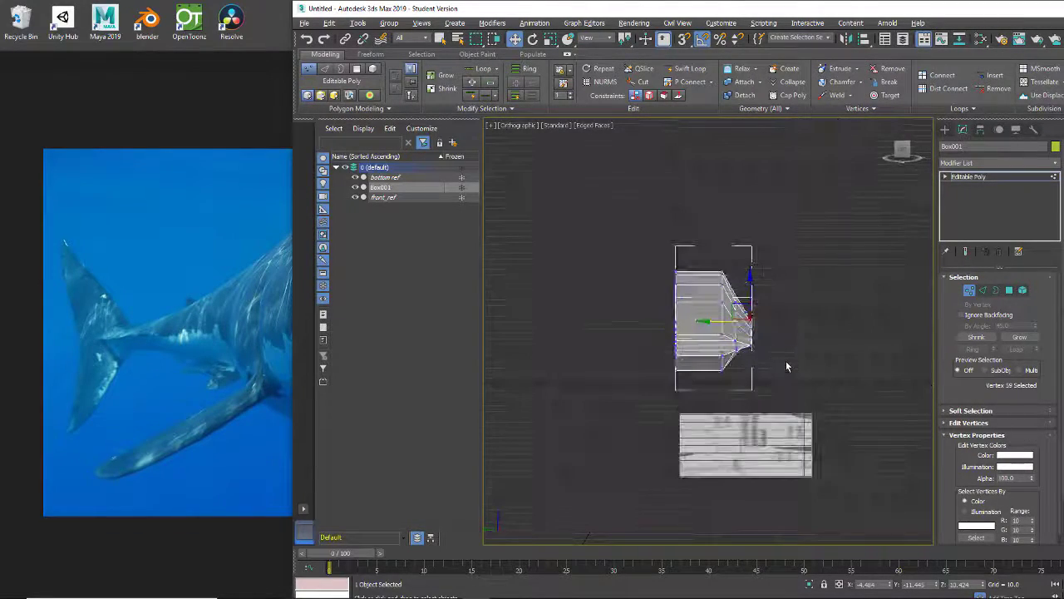
Return to edge level with the upper loop's edges selected and apply a TurboSmooth modifier to the body.
click(982, 290)
click(720, 291)
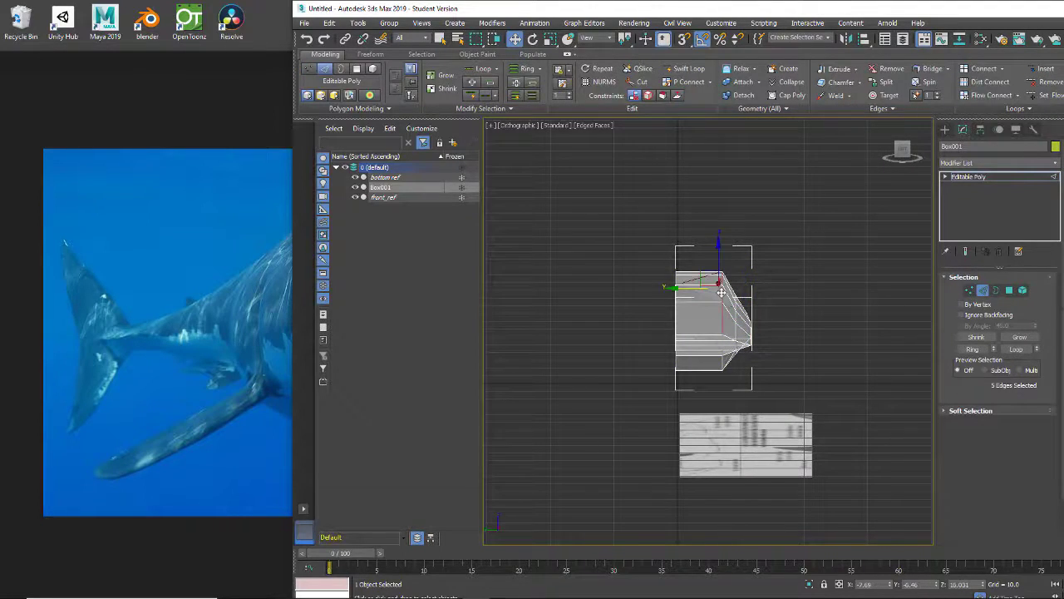
alt+middle_drag(735, 298, 703, 295)
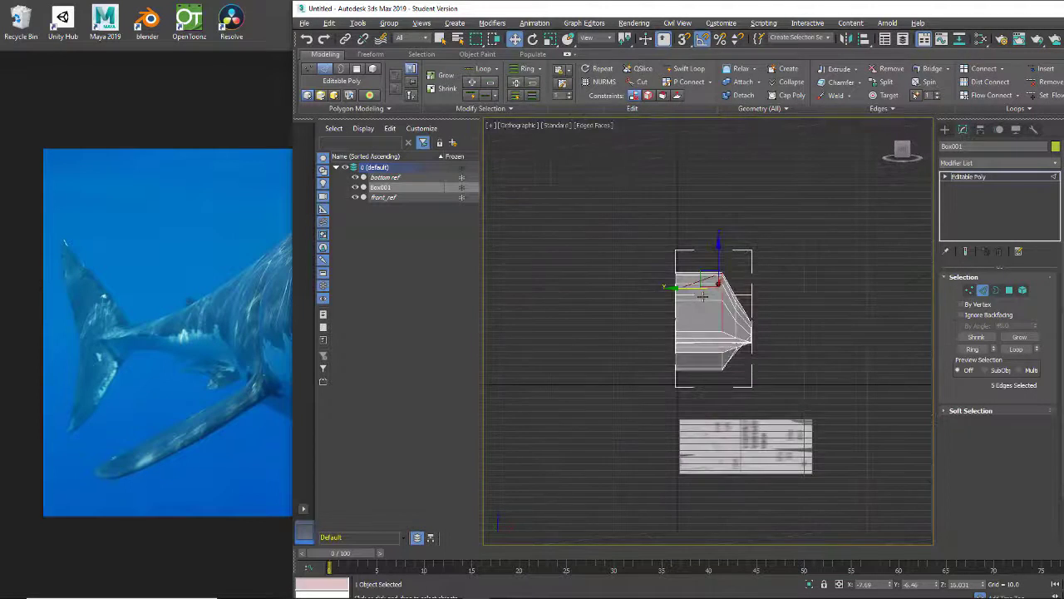
click(954, 166)
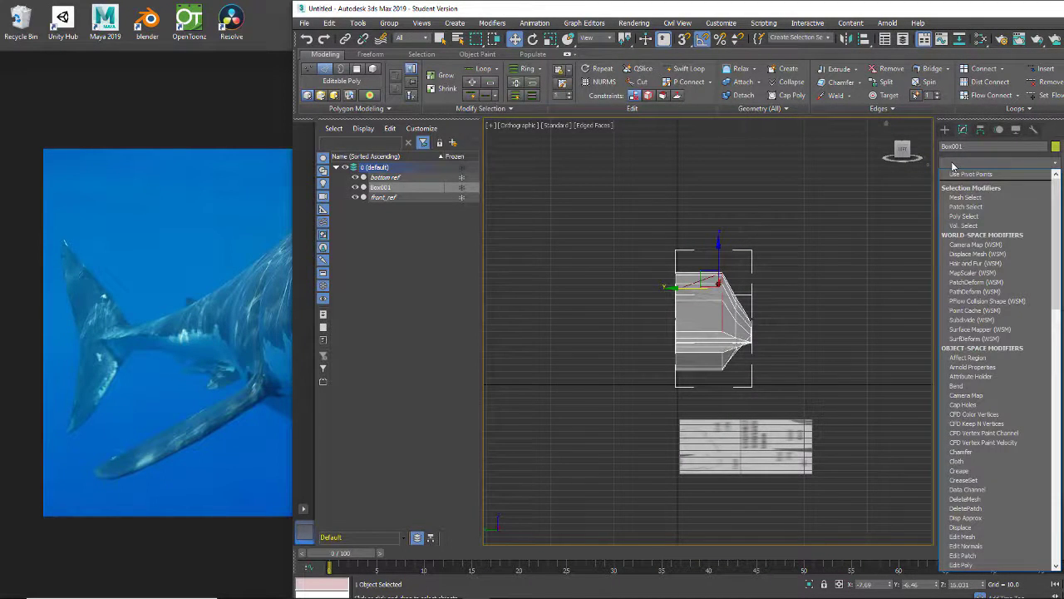
text(tu)
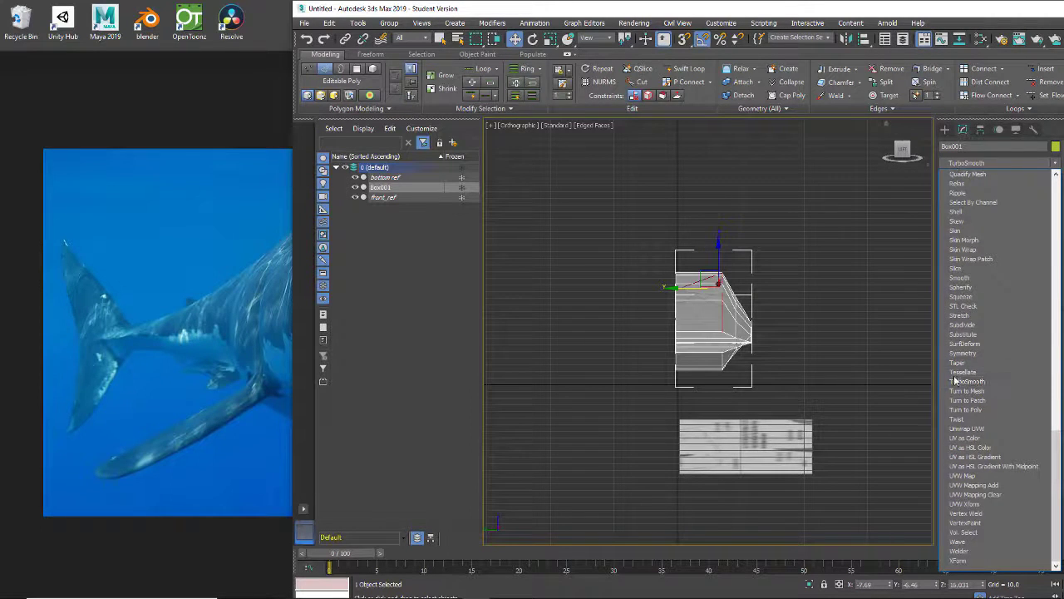
click(957, 381)
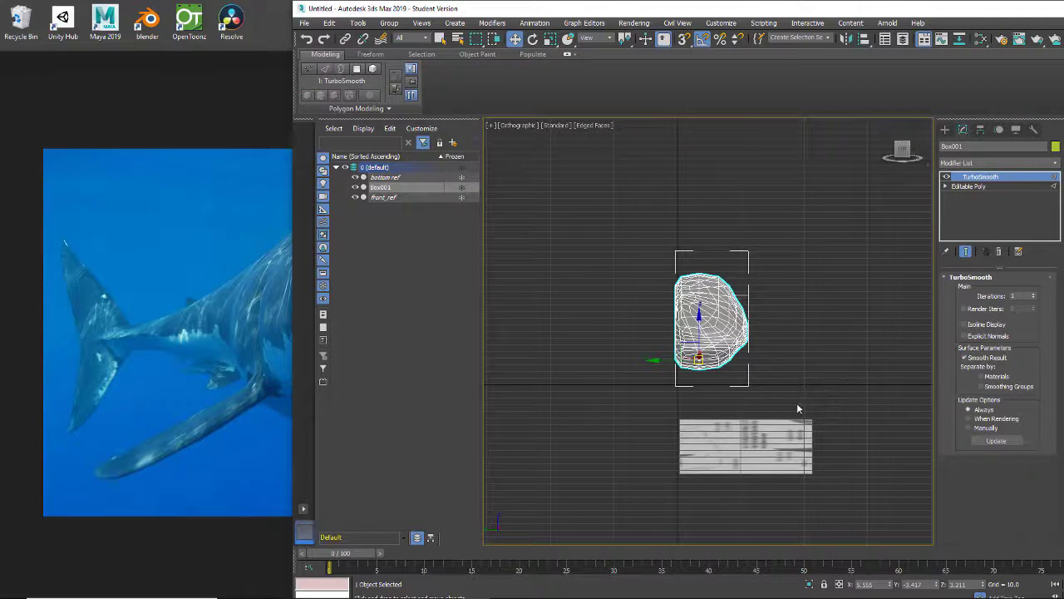
scroll(783, 399, up, 5)
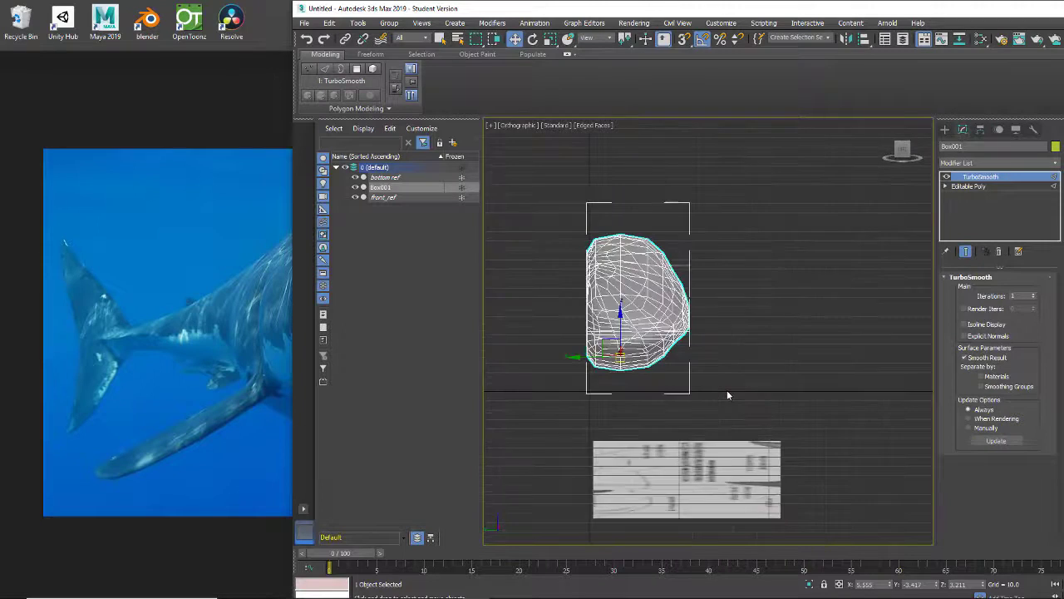
Hide the edged faces and examine the smoothed body from several sides.
click(586, 131)
click(617, 248)
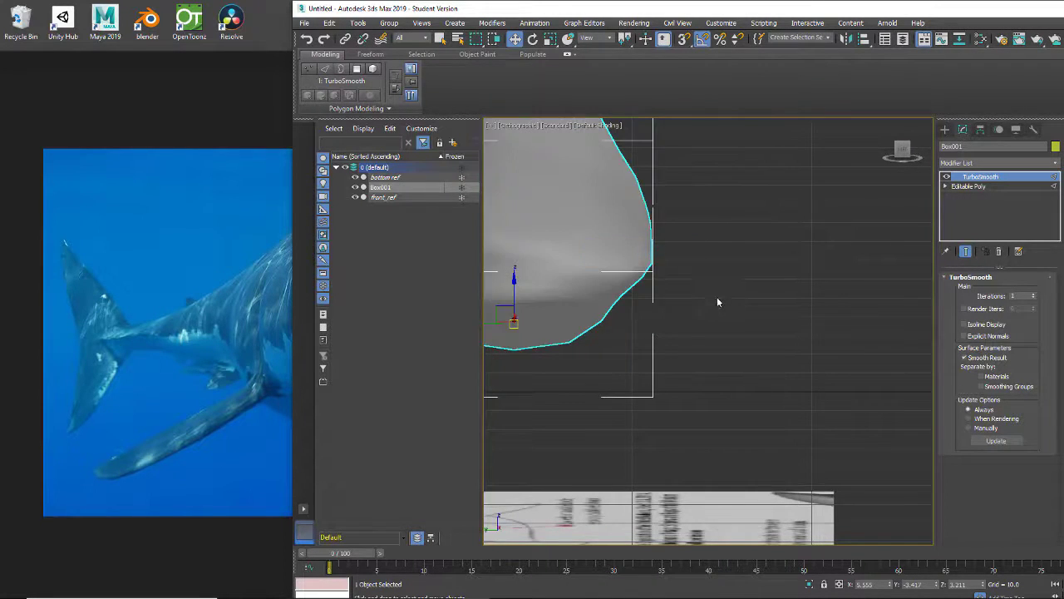
key(z)
mouse_move(809, 361)
alt+middle_down()
mouse_move(801, 388)
mouse_move(806, 379)
alt+middle_up()
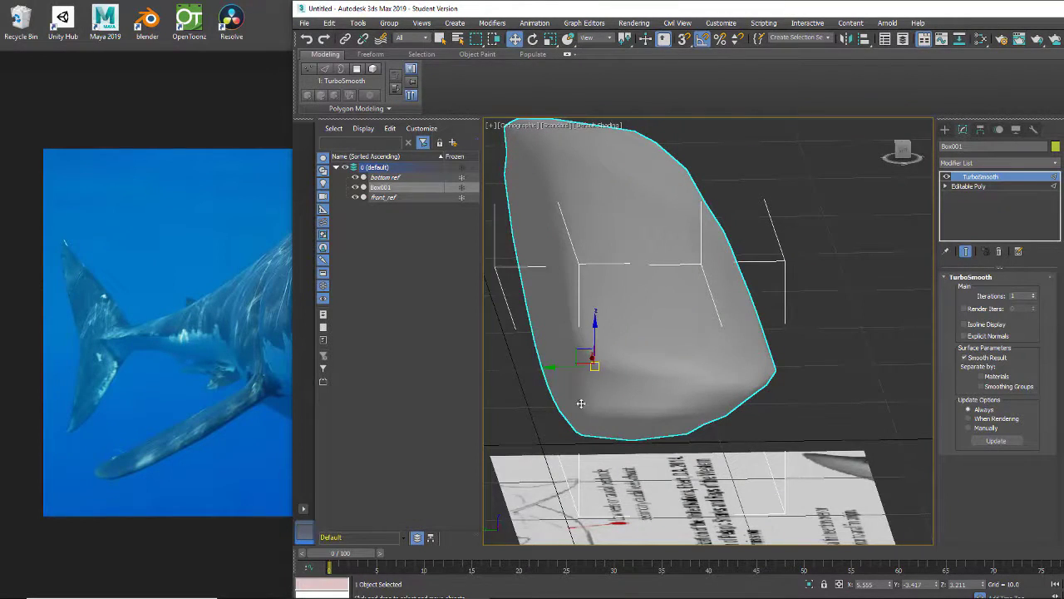
alt+middle_drag(580, 403, 746, 360)
scroll(798, 391, up, 8)
scroll(760, 356, down, 8)
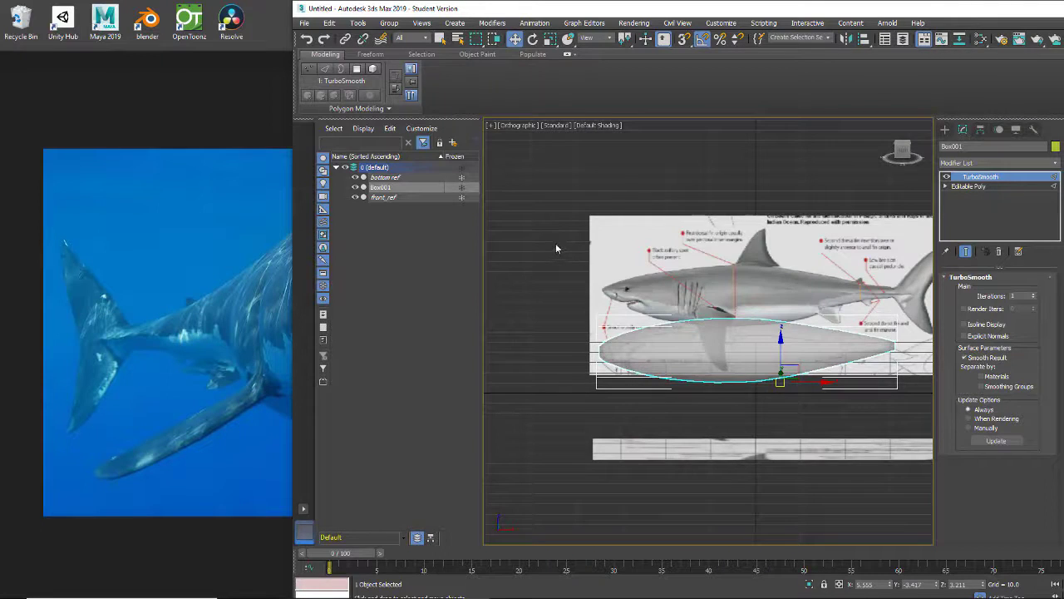
Check the smoothed body in the front and left views with edged faces shown, and hide them again to examine the flat centre side.
key(f)
key(F4)
scroll(613, 281, up, 5)
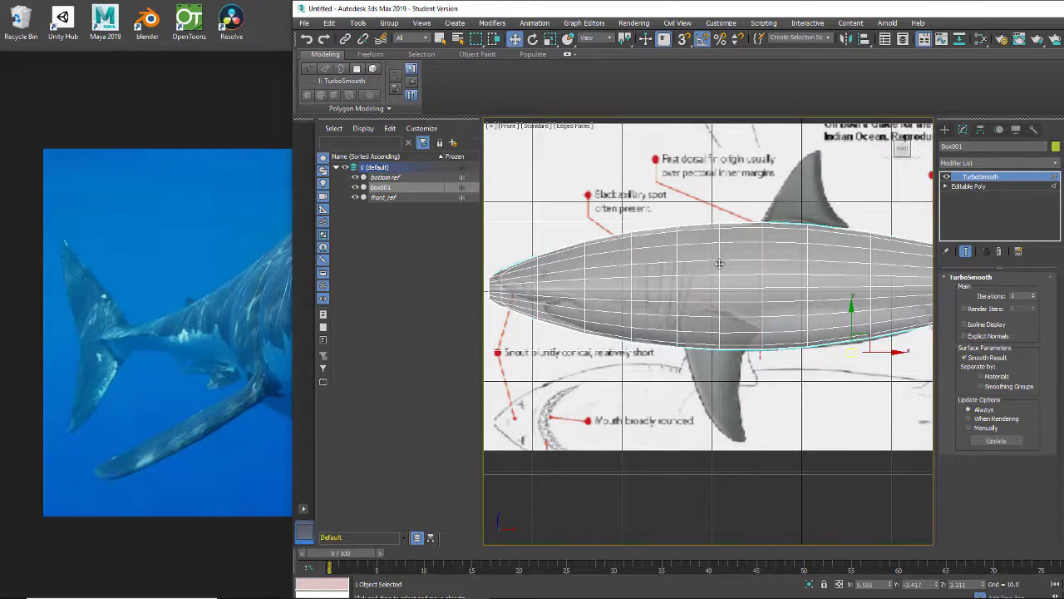
key(l)
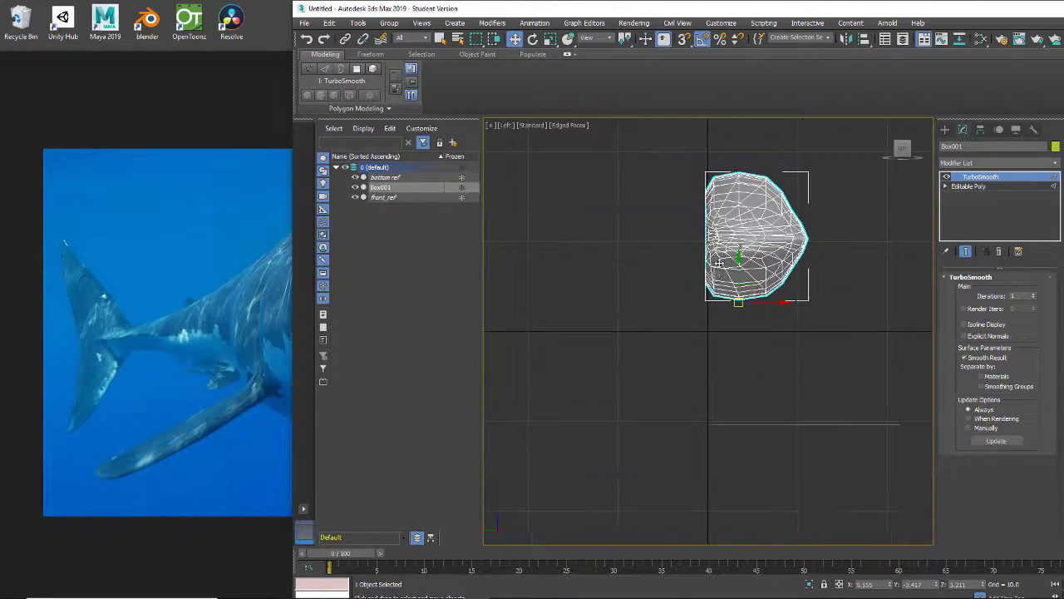
scroll(724, 267, up, 2)
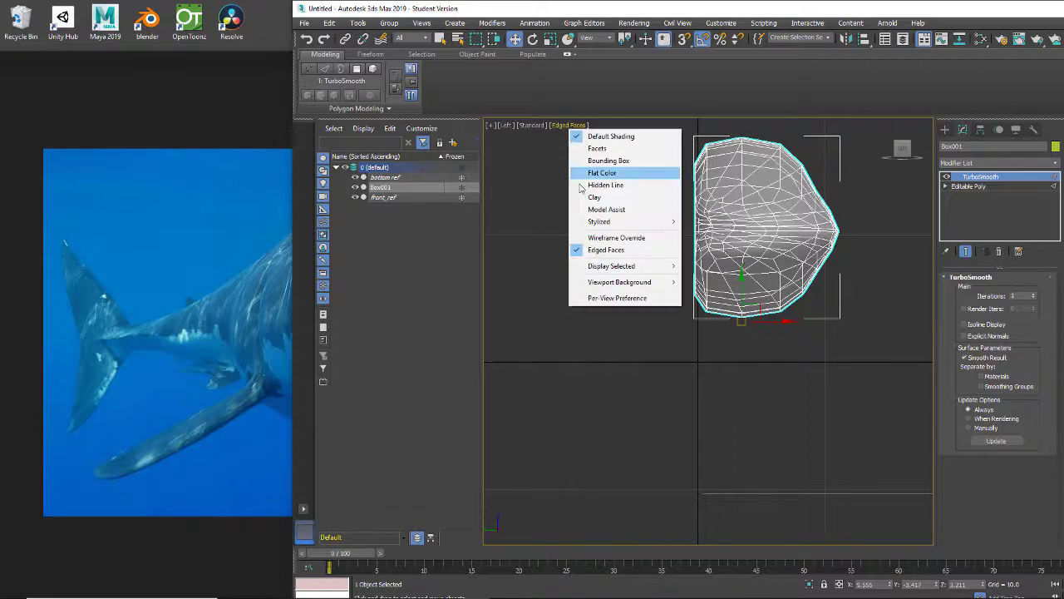
click(606, 249)
alt+middle_drag(634, 241, 608, 256)
scroll(677, 261, up, 5)
key(z)
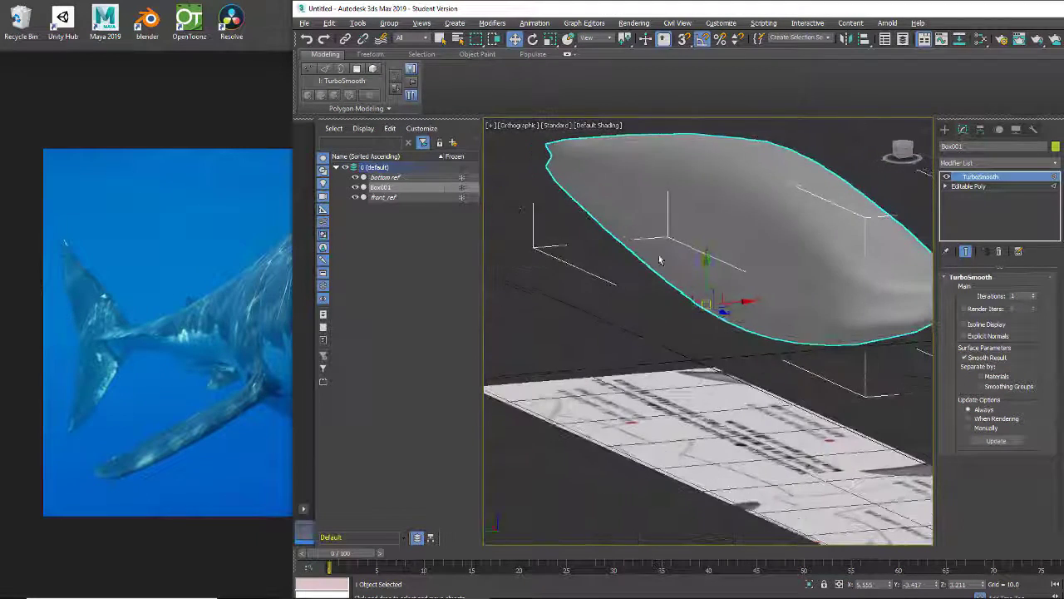
Return to the Editable Poly level and add a Swift Loop around the body close to its flat centre face.
click(966, 186)
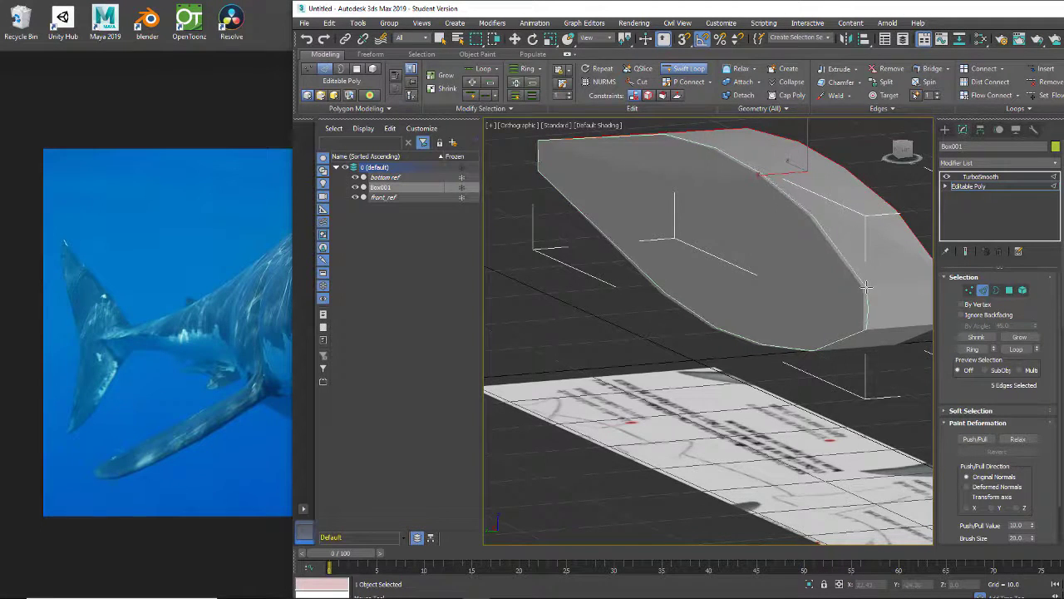
click(864, 291)
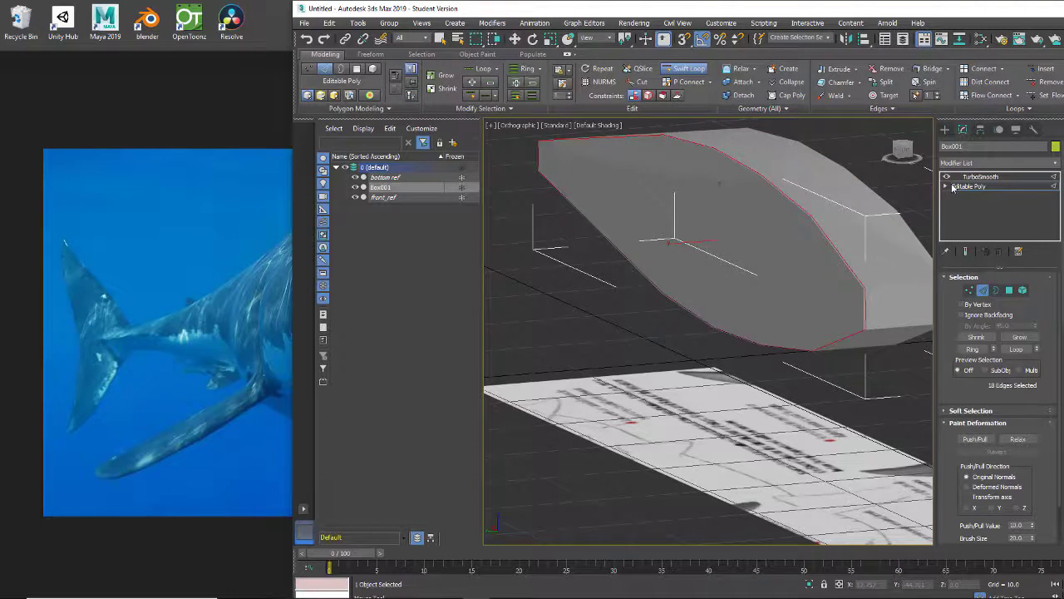
key(w)
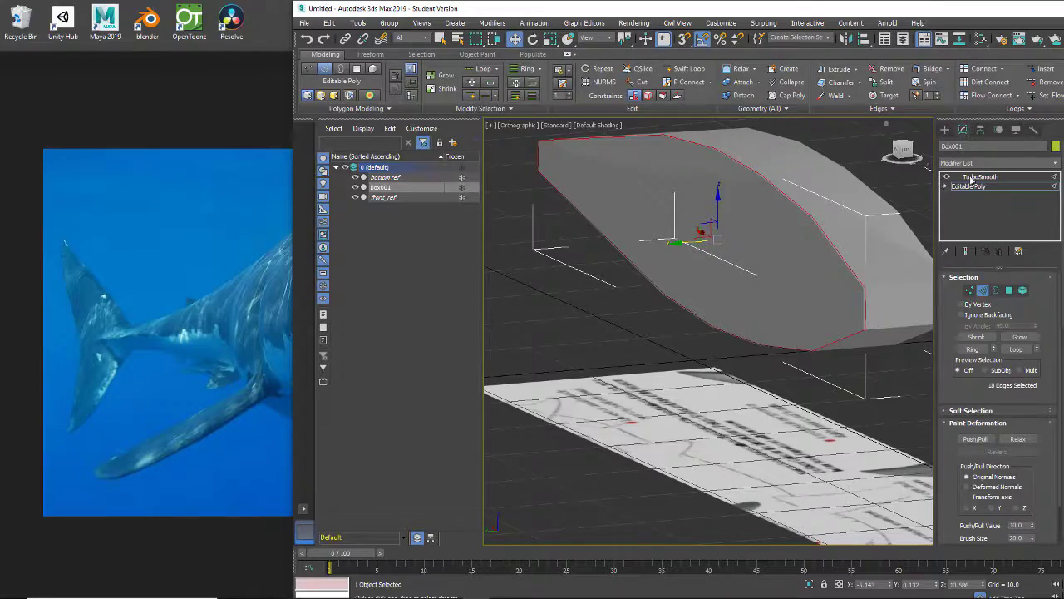
Turn on Show End Result, return to the TurboSmooth level, and examine the border of the body's flat side.
click(966, 252)
alt+middle_drag(800, 408, 878, 357)
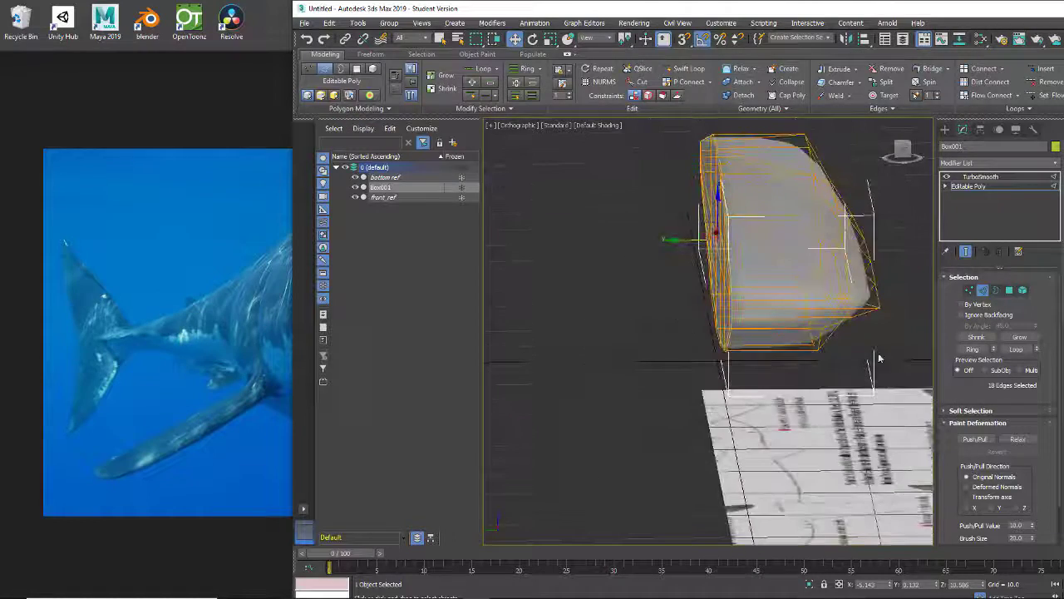
click(975, 177)
alt+middle_drag(818, 434, 783, 364)
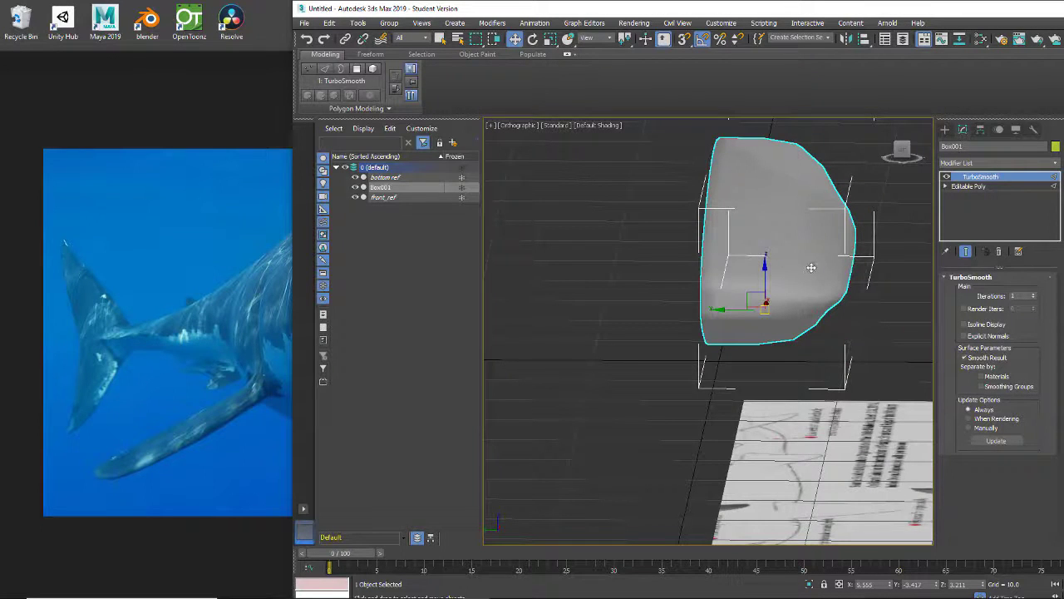
key(j)
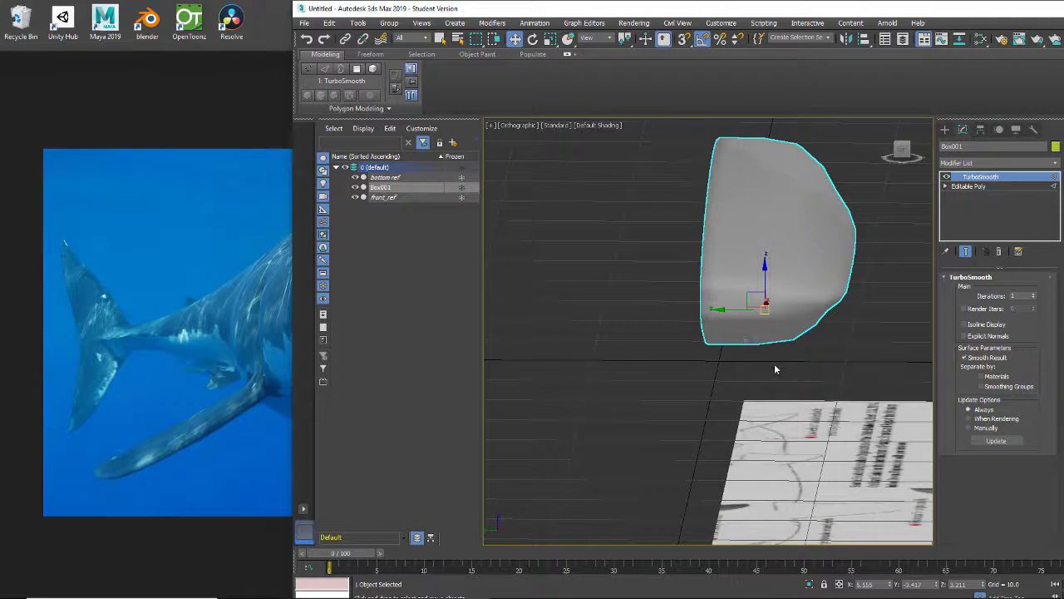
mouse_move(791, 375)
alt+middle_down()
mouse_move(742, 387)
mouse_move(793, 387)
mouse_move(791, 360)
mouse_move(784, 373)
mouse_move(767, 368)
mouse_move(783, 372)
alt+middle_up()
Compare the smoothed body with the head-on shark photo and with the side reference in the front view.
click(225, 310)
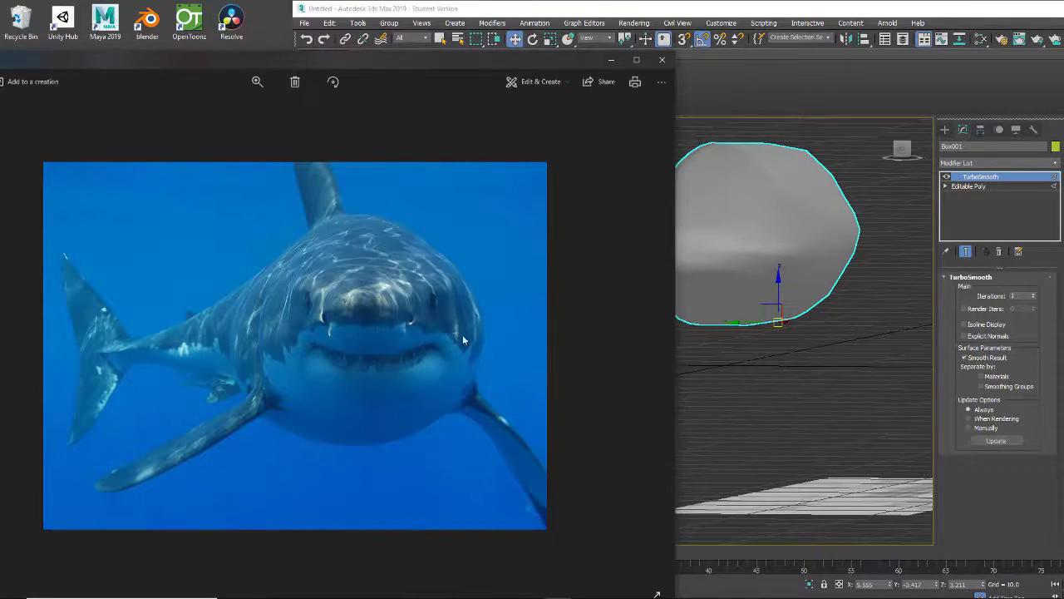
click(824, 346)
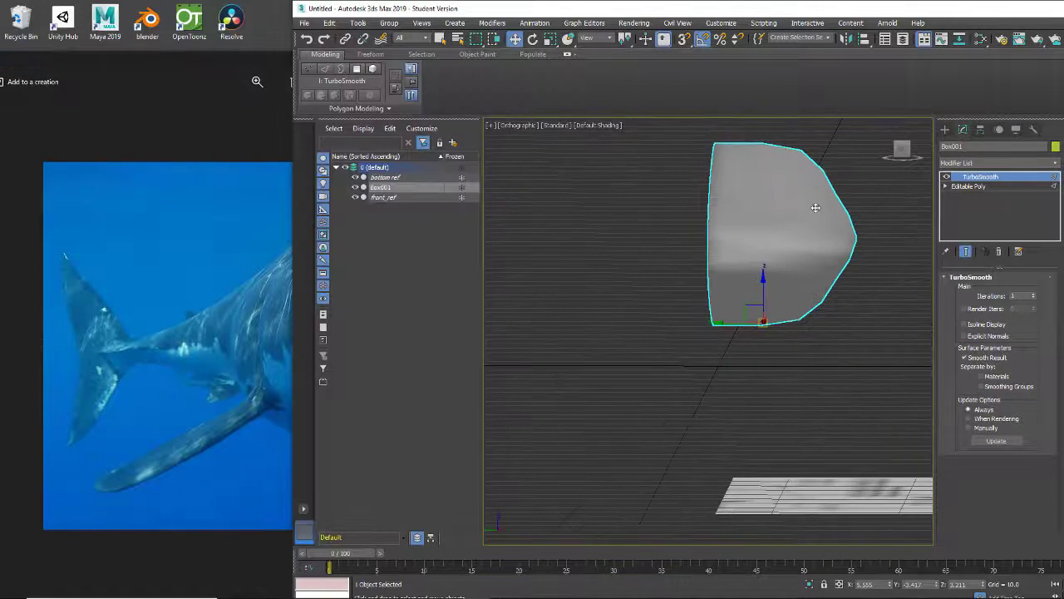
click(243, 335)
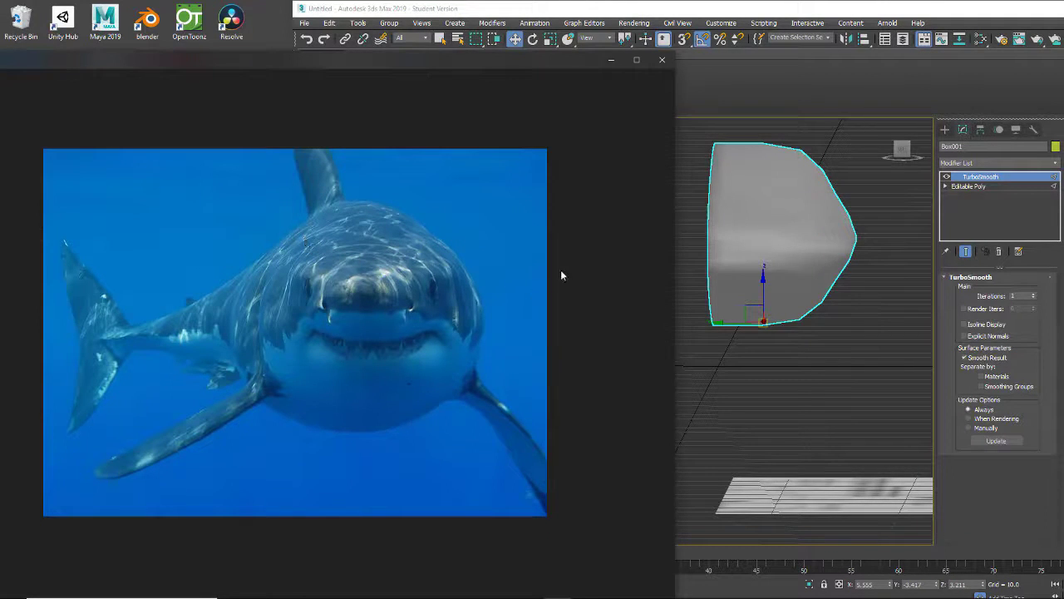
click(754, 367)
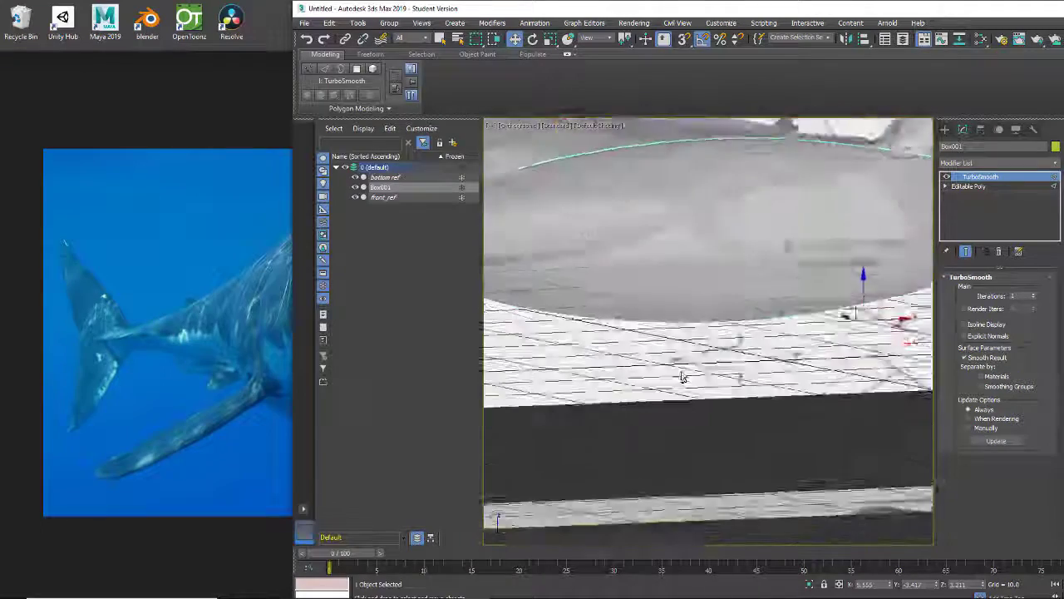
alt+middle_drag(763, 367, 621, 404)
scroll(640, 384, down, 4)
scroll(625, 392, down, 2)
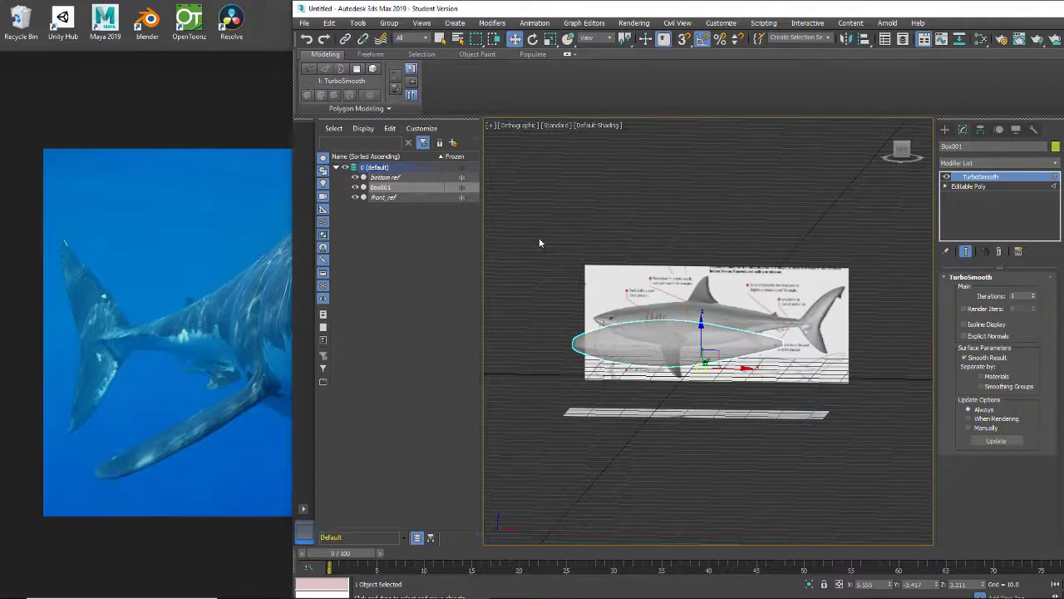
key(f)
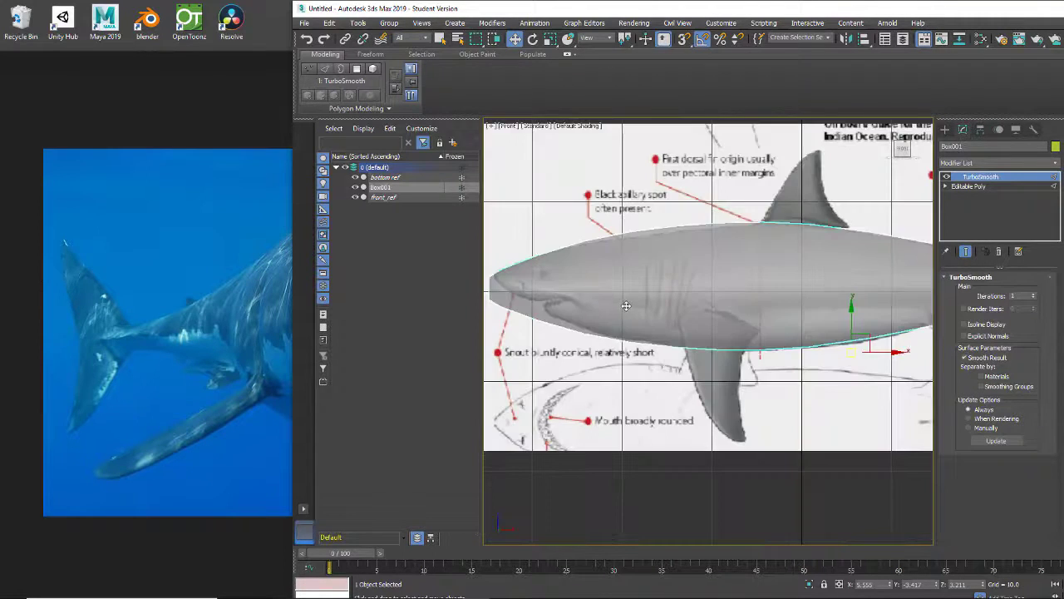
Display edged faces on the body, turn off the TurboSmooth result, and return to the Editable Poly level.
middle_drag(616, 309, 570, 294)
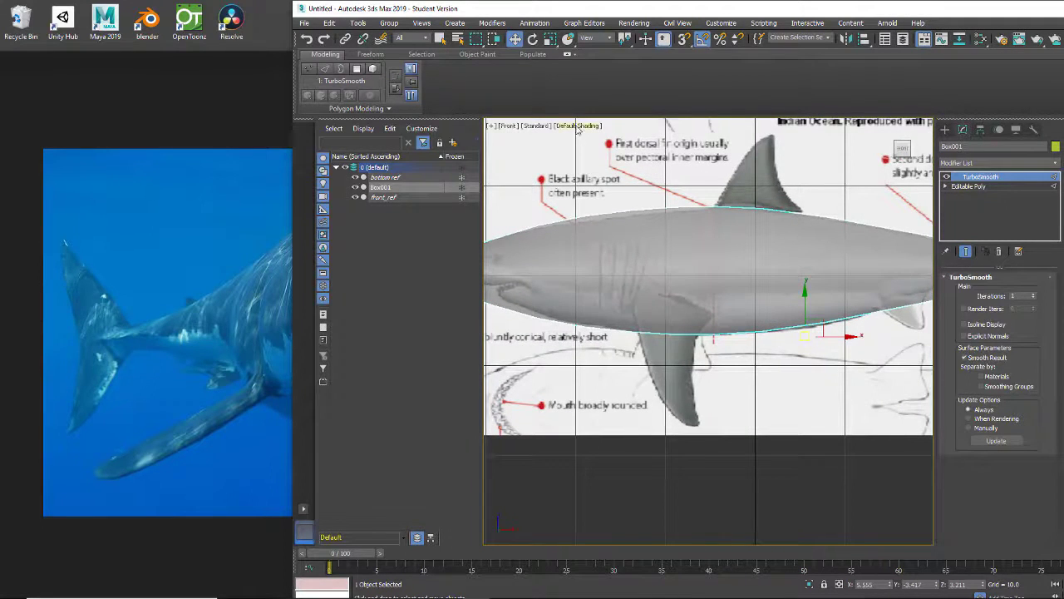
click(577, 127)
click(599, 250)
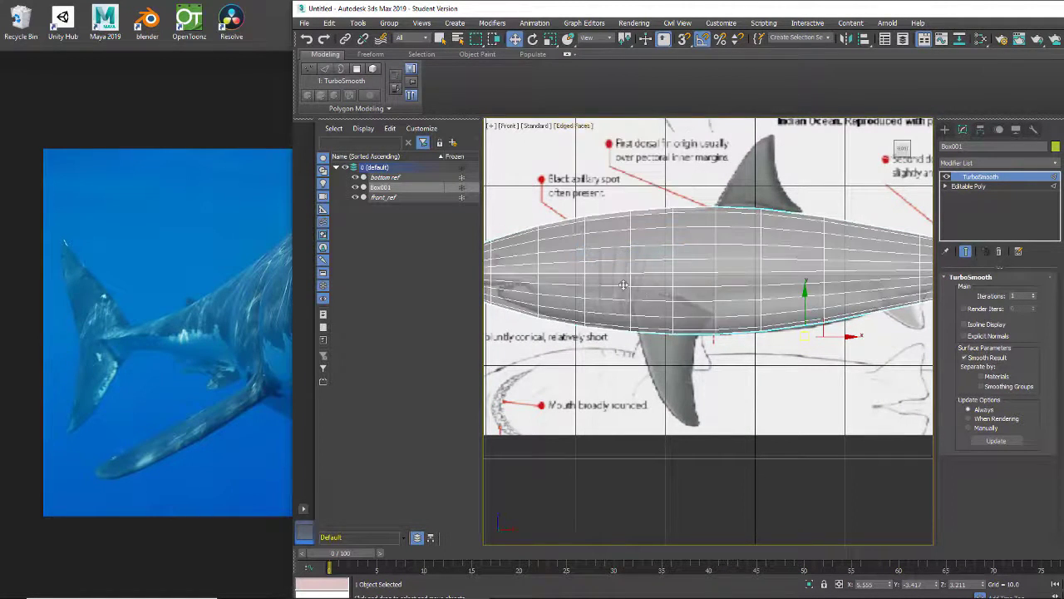
click(947, 177)
click(964, 187)
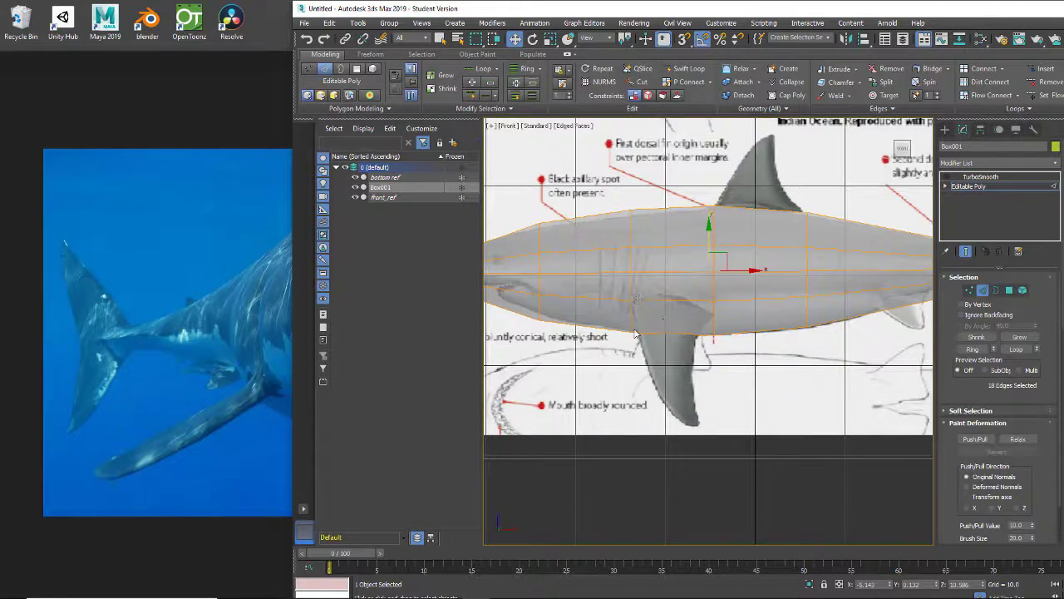
Set the vertex constraint to Edge and slide the vertex behind the pectoral fin's base down along its vertical loop.
alt+middle_drag(636, 333, 607, 329)
key(f)
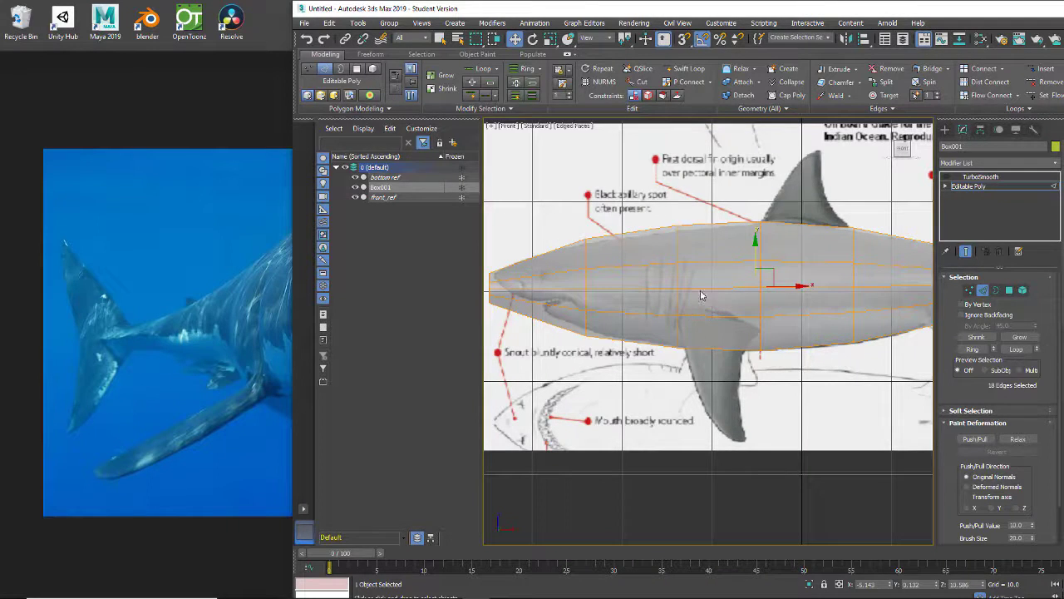
alt+middle_drag(685, 315, 723, 344)
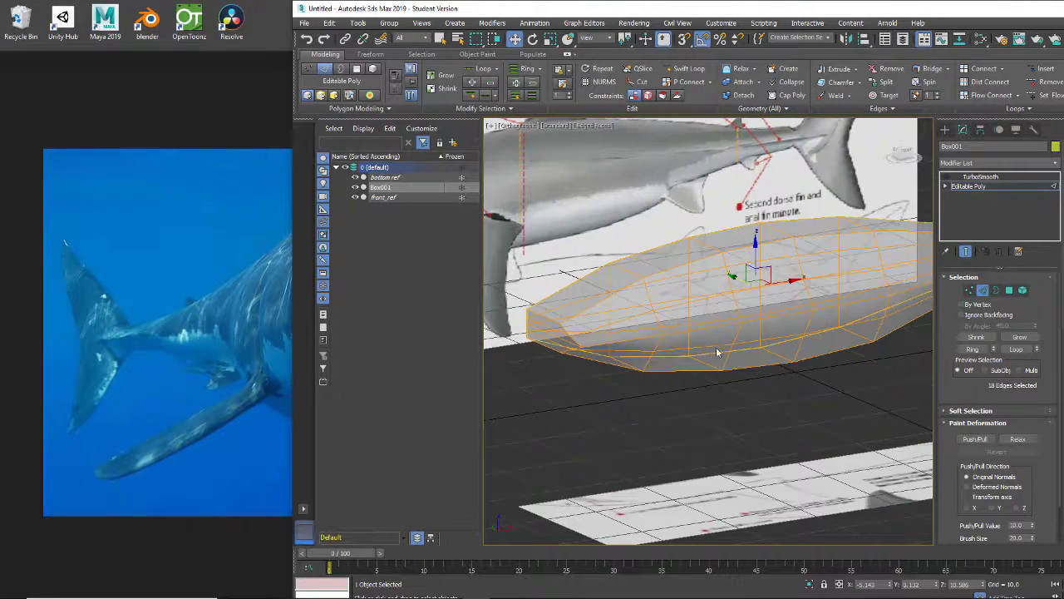
alt+middle_drag(663, 349, 679, 319)
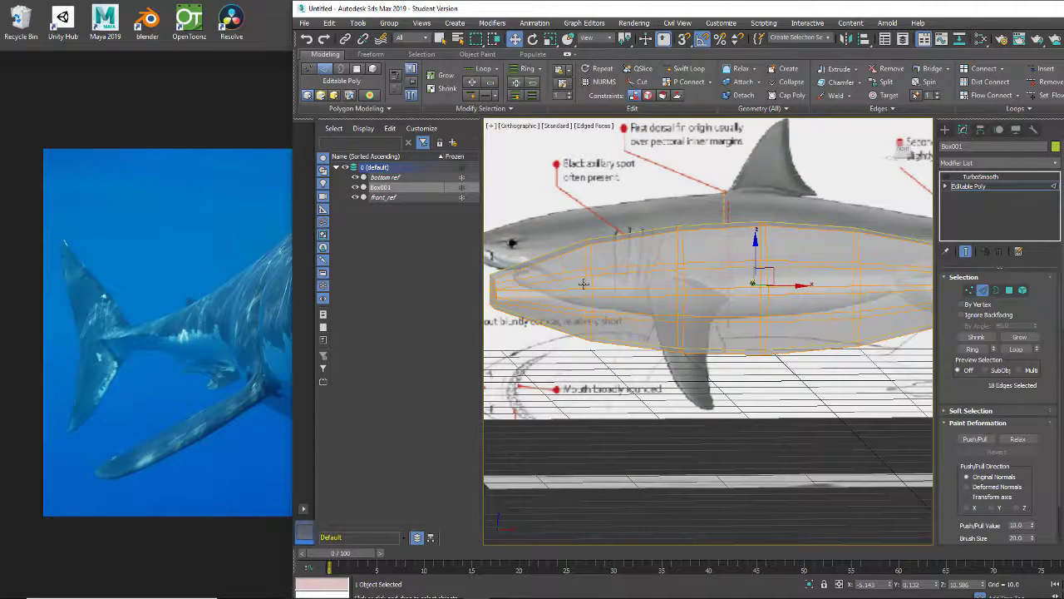
key(f)
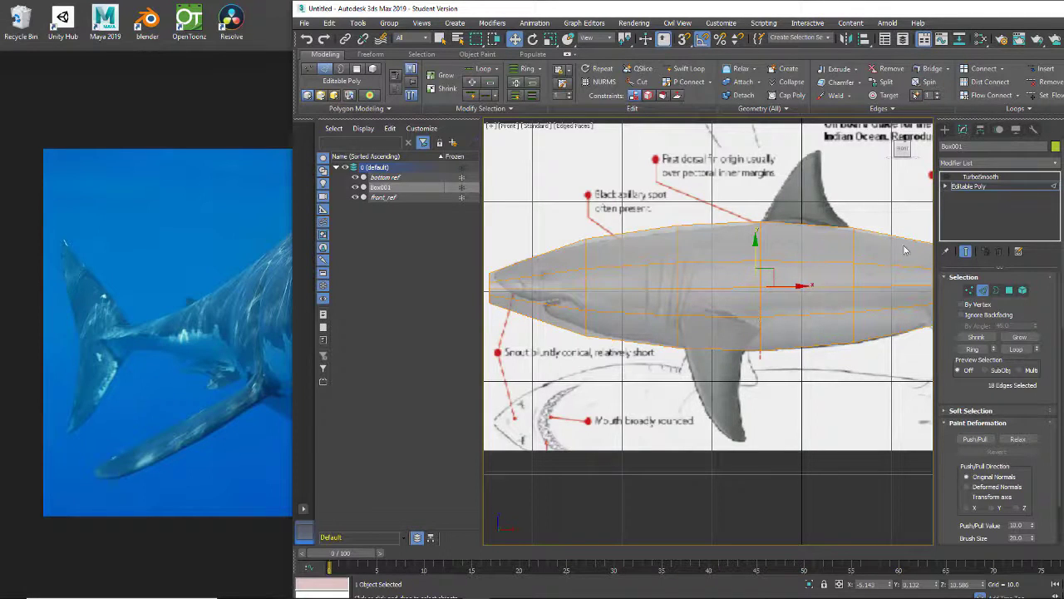
click(968, 290)
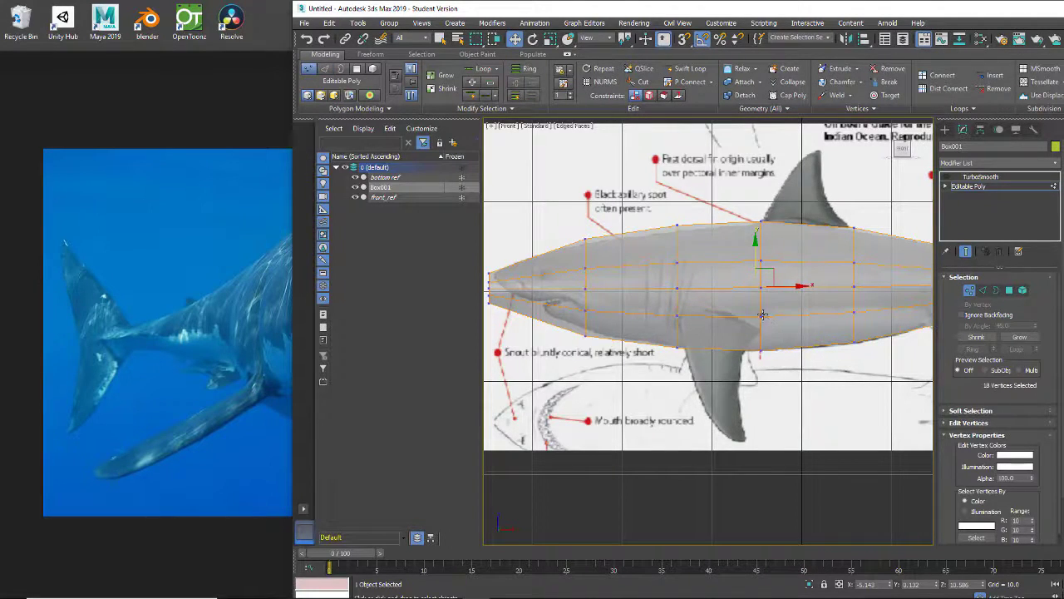
click(762, 314)
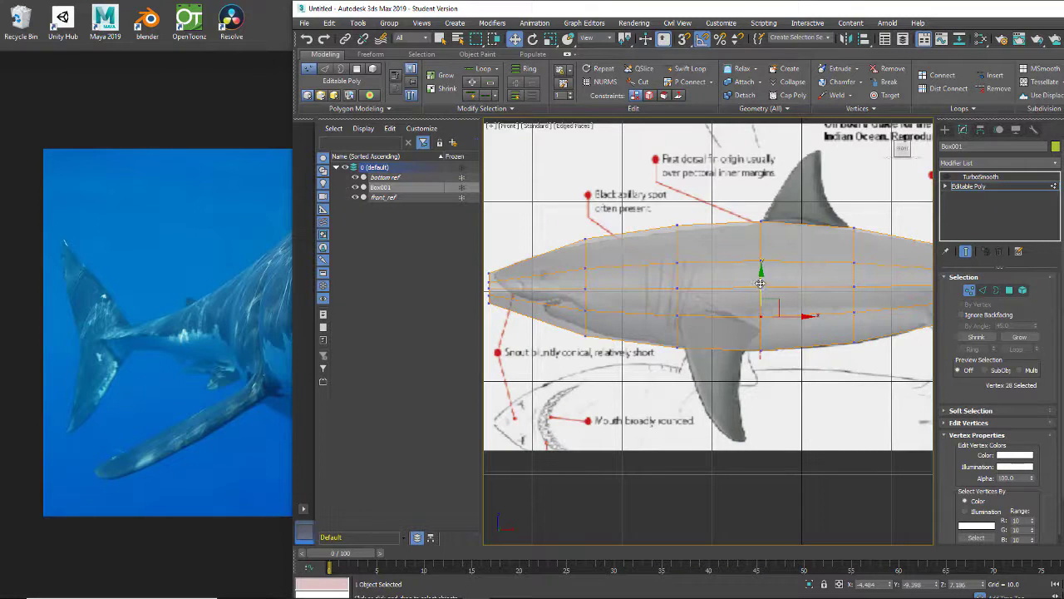
click(664, 95)
click(649, 94)
drag(758, 291, 766, 402)
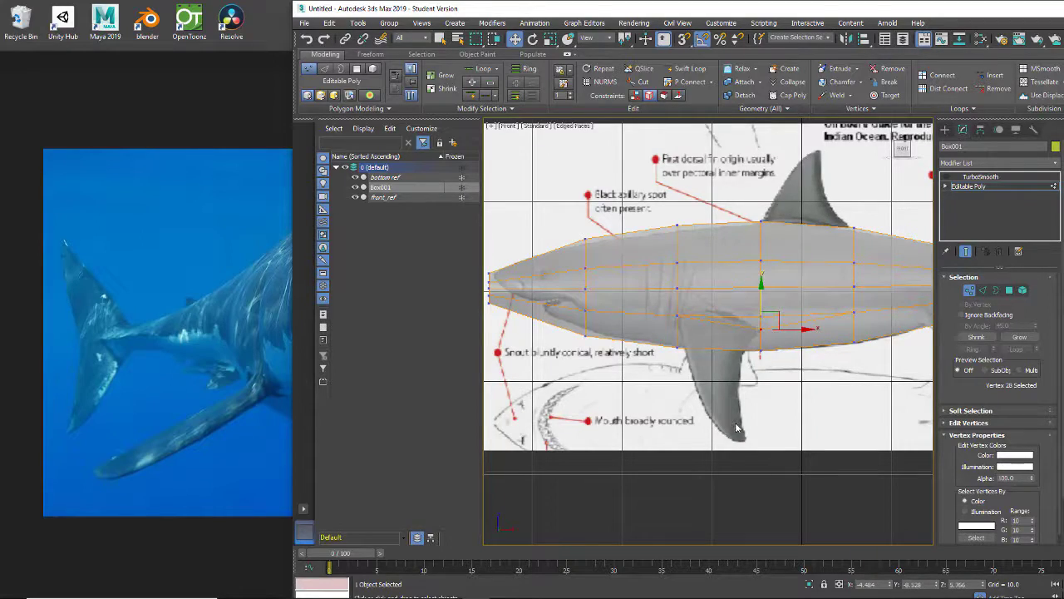
Examine the body's vertex and edge layout from the pectoral fin to the tail against the side reference.
alt+middle_drag(713, 430, 693, 375)
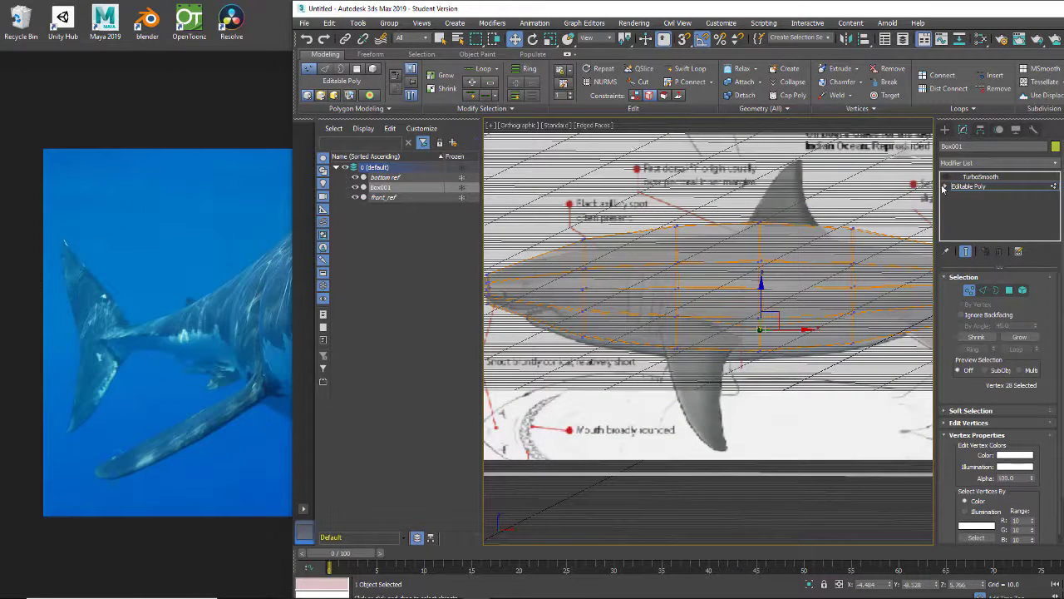
key(f)
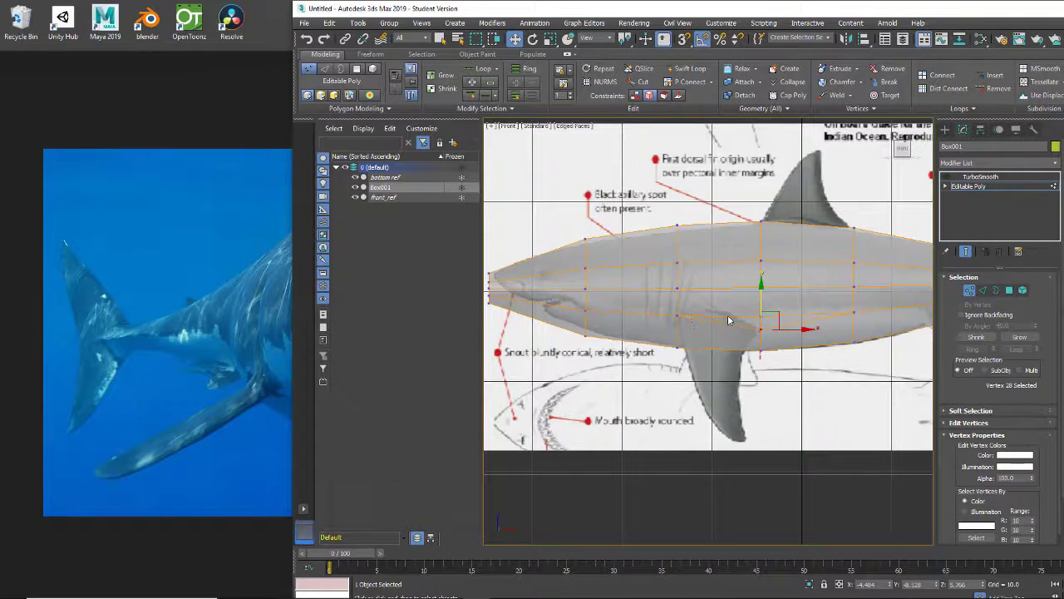
scroll(722, 344, up, 2)
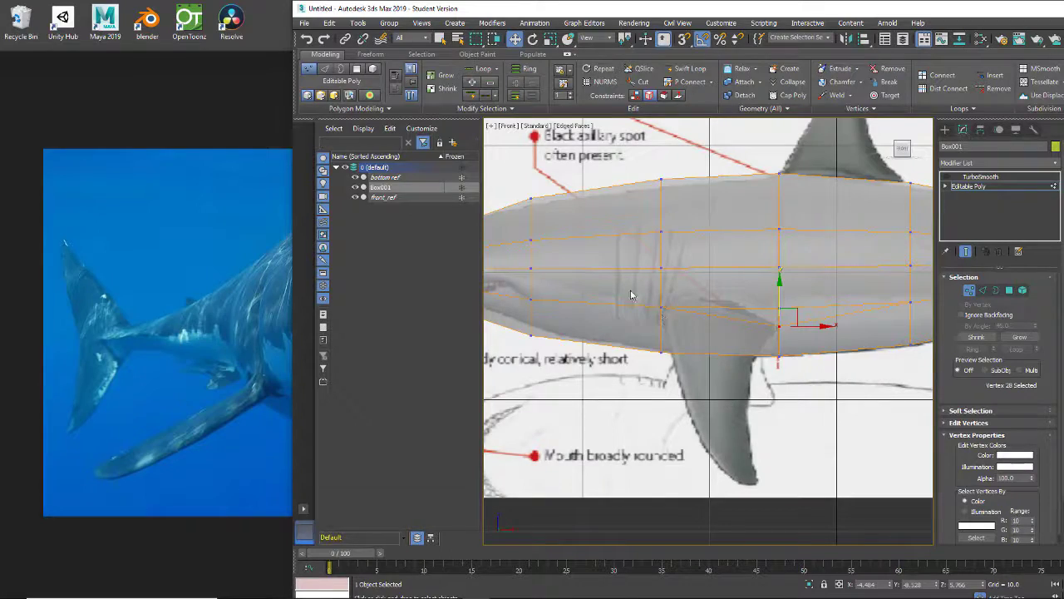
mouse_move(654, 342)
alt+middle_down()
mouse_move(734, 341)
mouse_move(668, 347)
mouse_move(670, 366)
mouse_move(657, 349)
alt+middle_up()
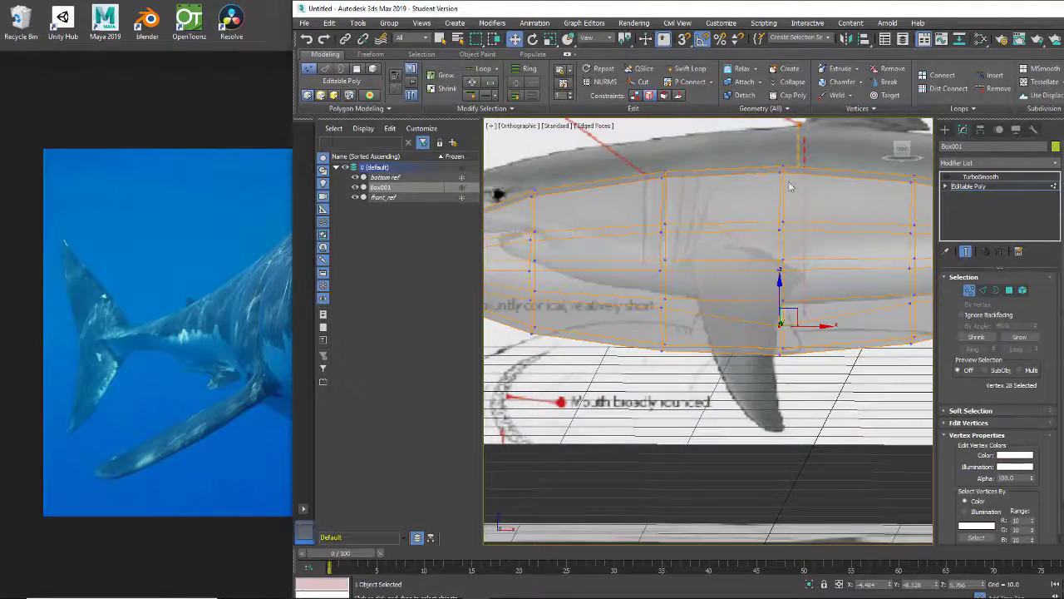
scroll(771, 242, down, 3)
middle_drag(771, 243, 687, 287)
scroll(685, 285, down, 2)
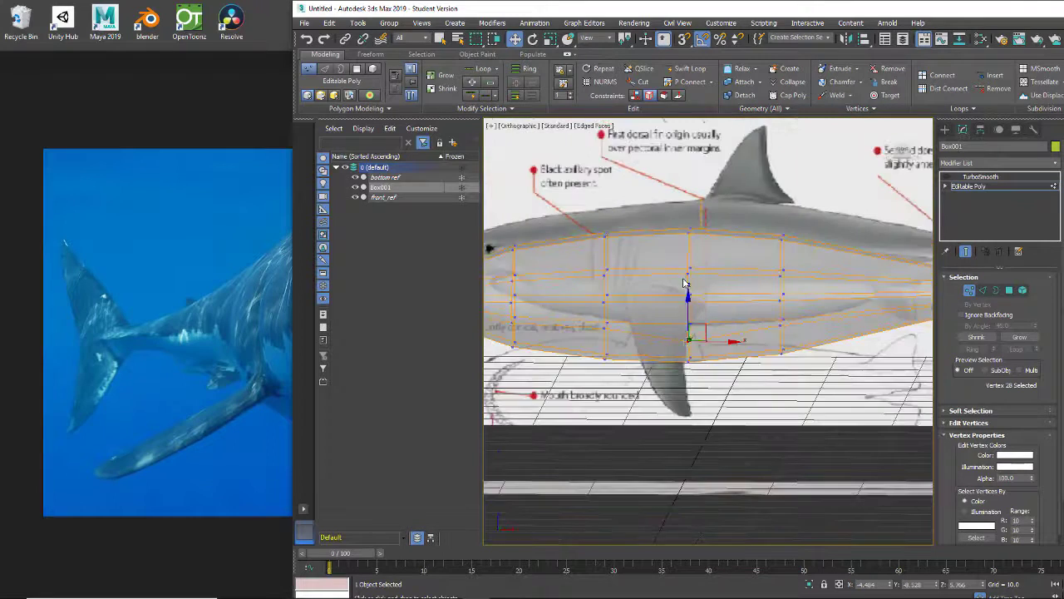
scroll(685, 284, down, 2)
middle_drag(751, 278, 707, 280)
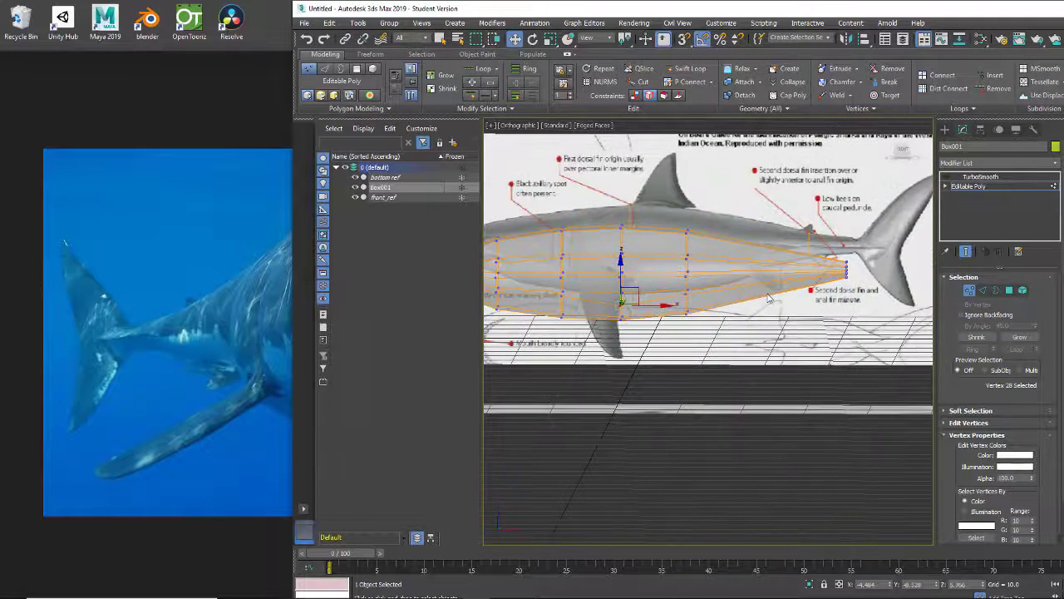
scroll(754, 299, up, 1)
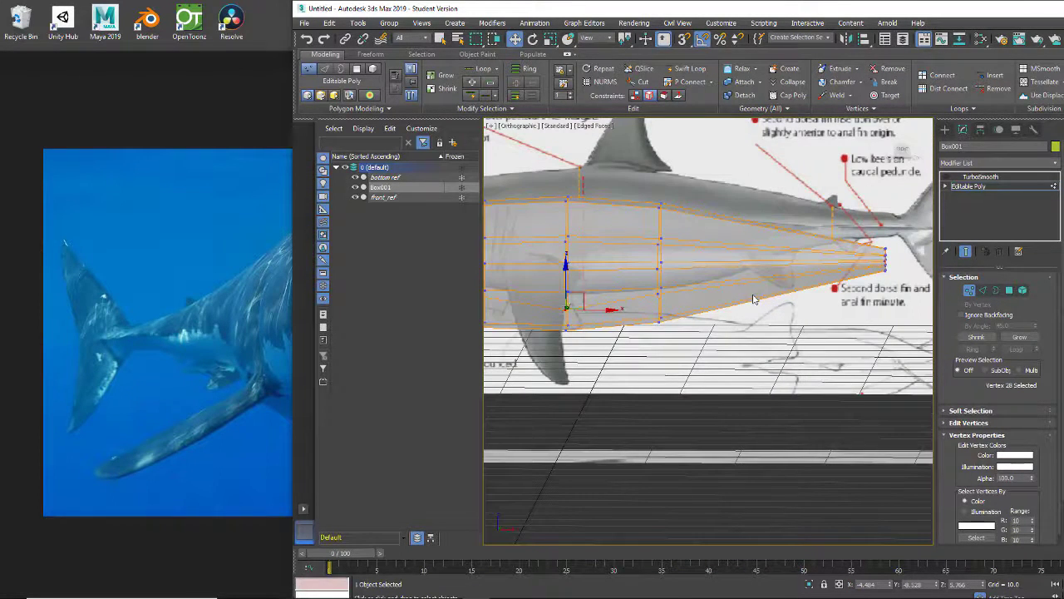
key(f)
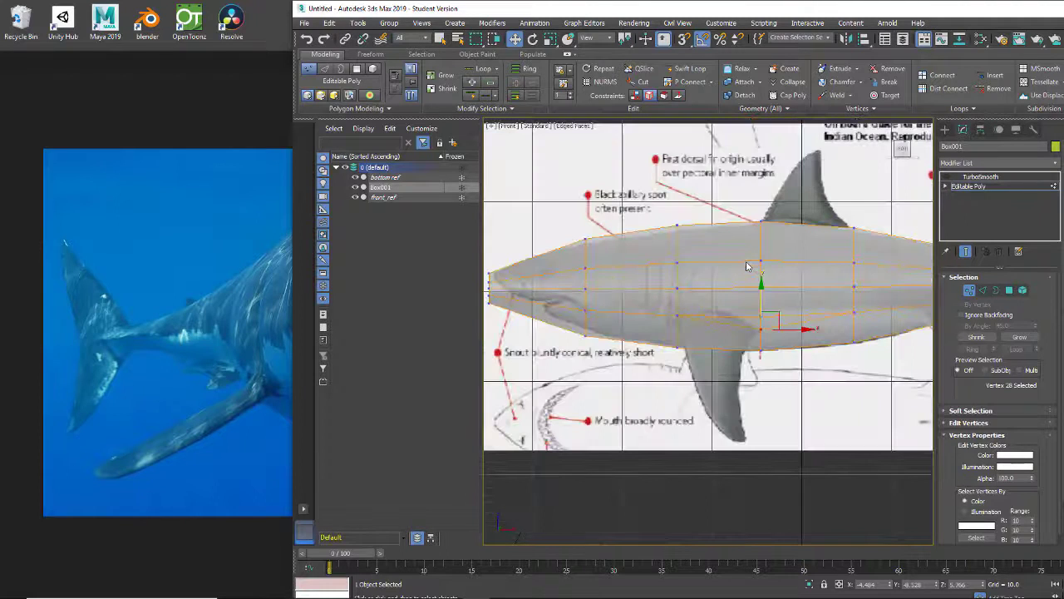
Use Swift Loop to add two vertical loops around the pelvic fin area and one lengthwise loop along the lower body.
mouse_move(829, 310)
middle_down()
mouse_move(706, 311)
mouse_move(824, 325)
middle_up()
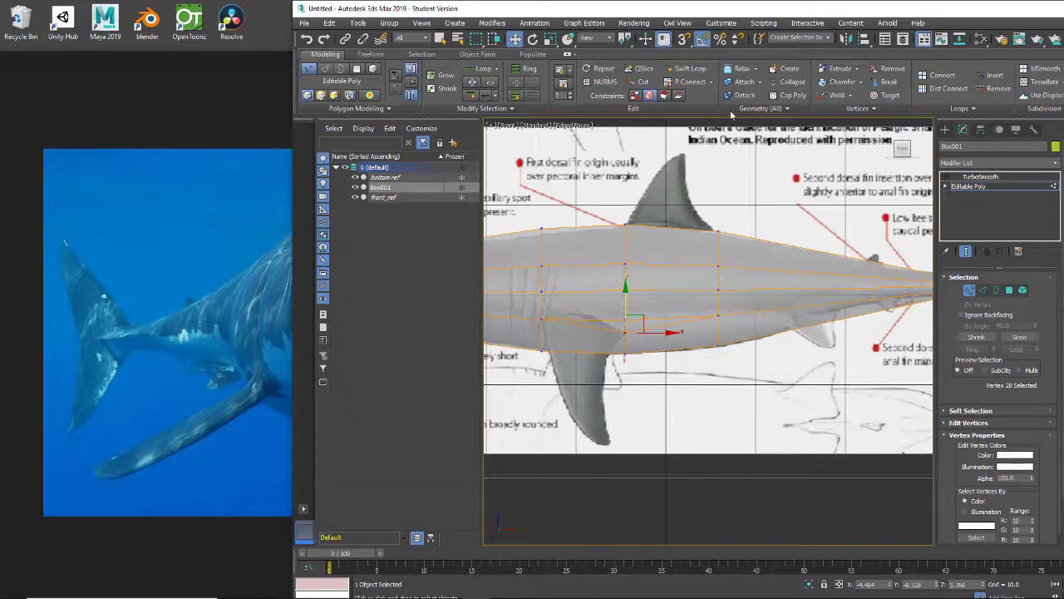
click(689, 69)
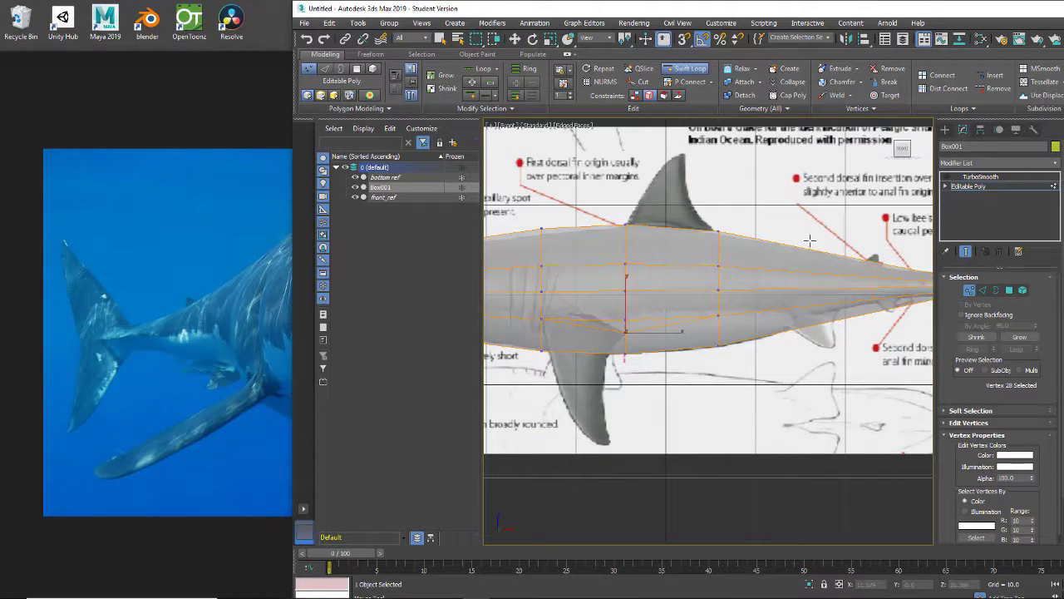
click(788, 285)
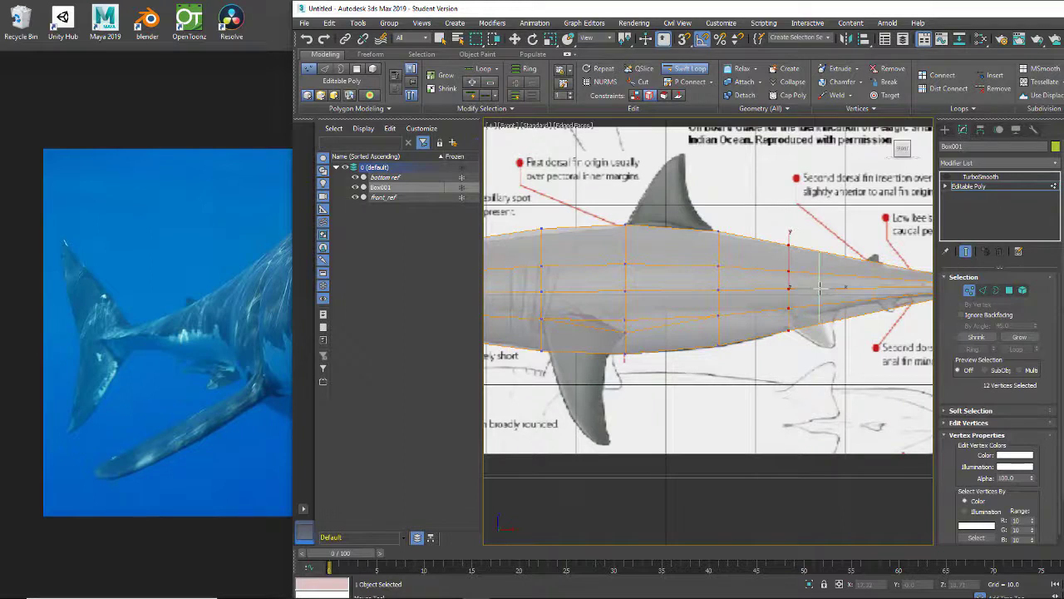
click(820, 289)
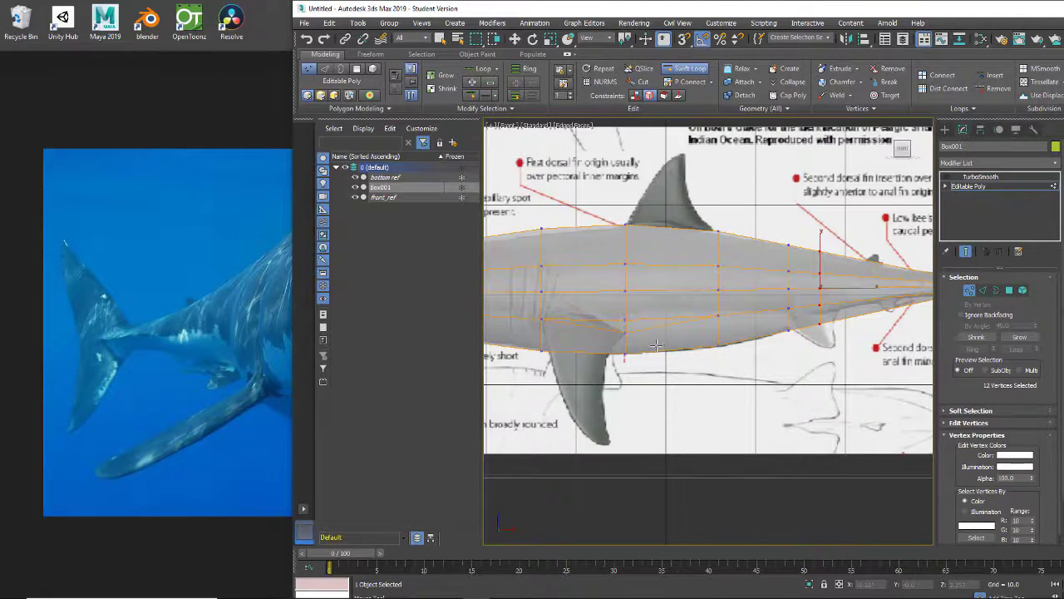
click(544, 327)
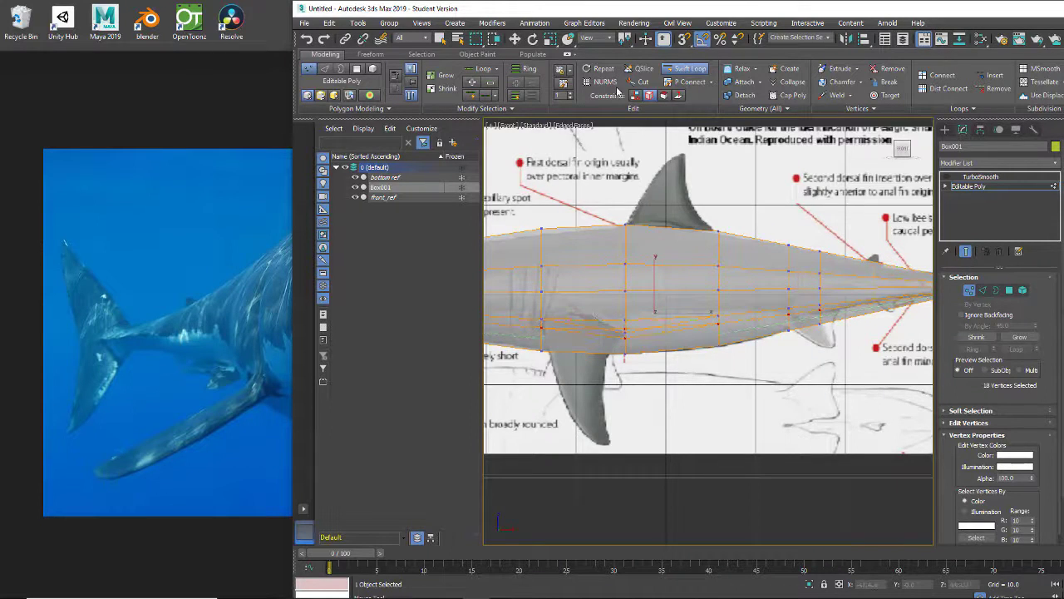
click(683, 69)
key(w)
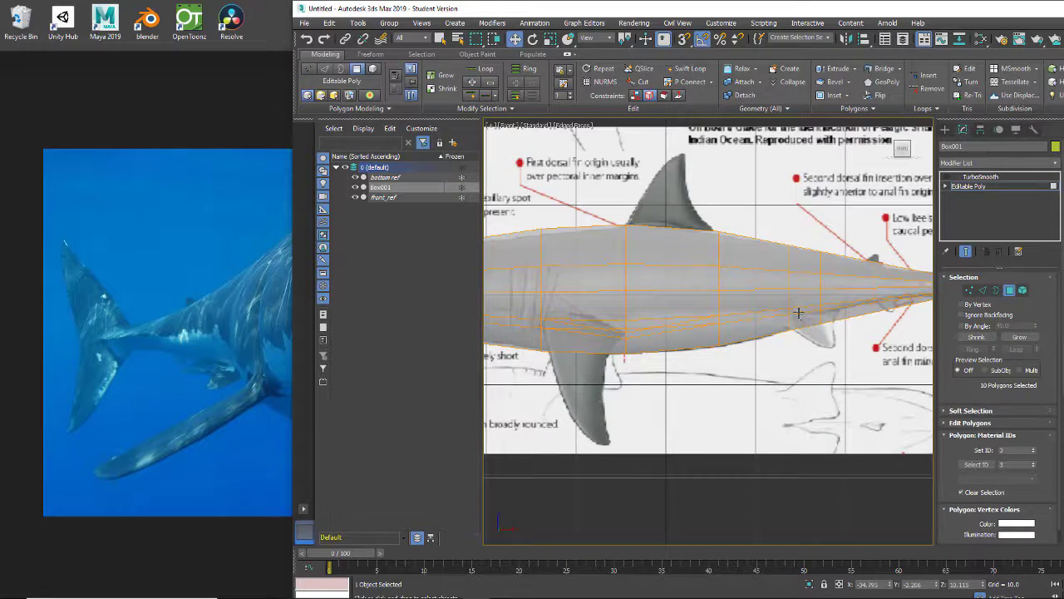
Slide the lower side vertices on the two new vertical loops down toward the belly at the pelvic fin.
click(968, 290)
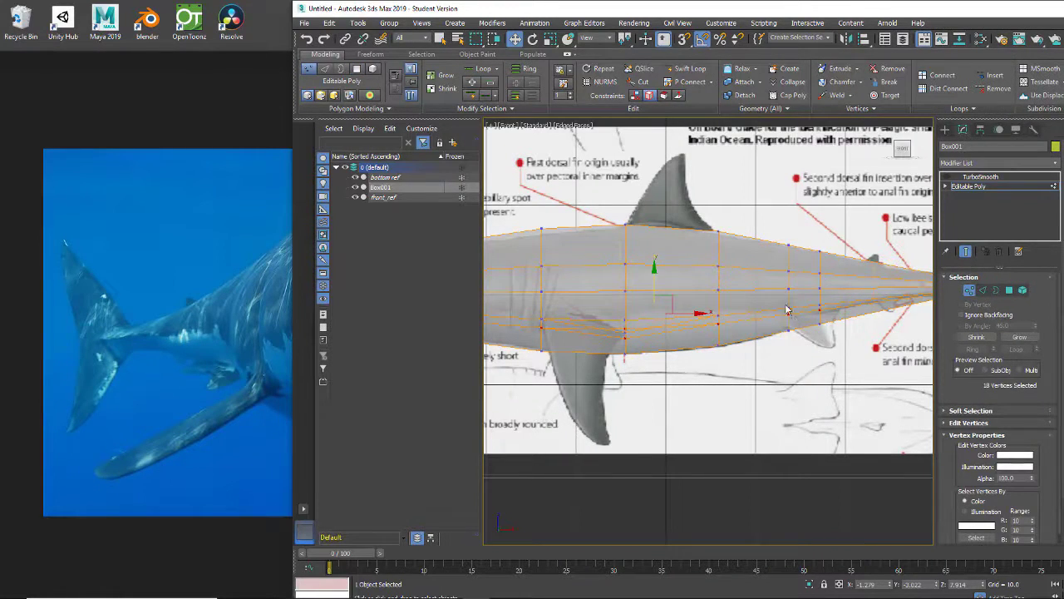
drag(781, 302, 796, 328)
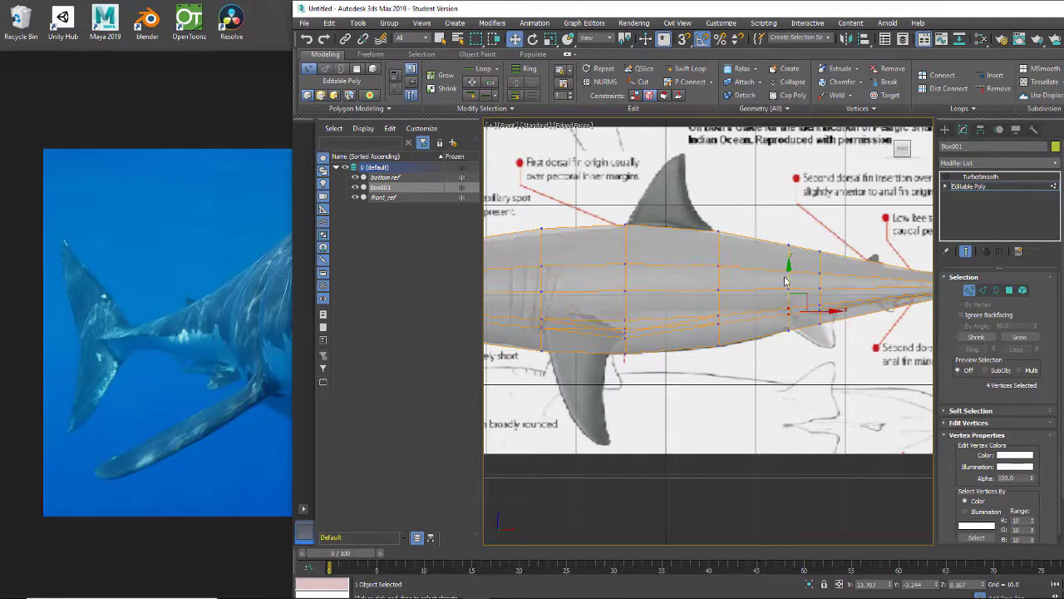
drag(789, 273, 821, 285)
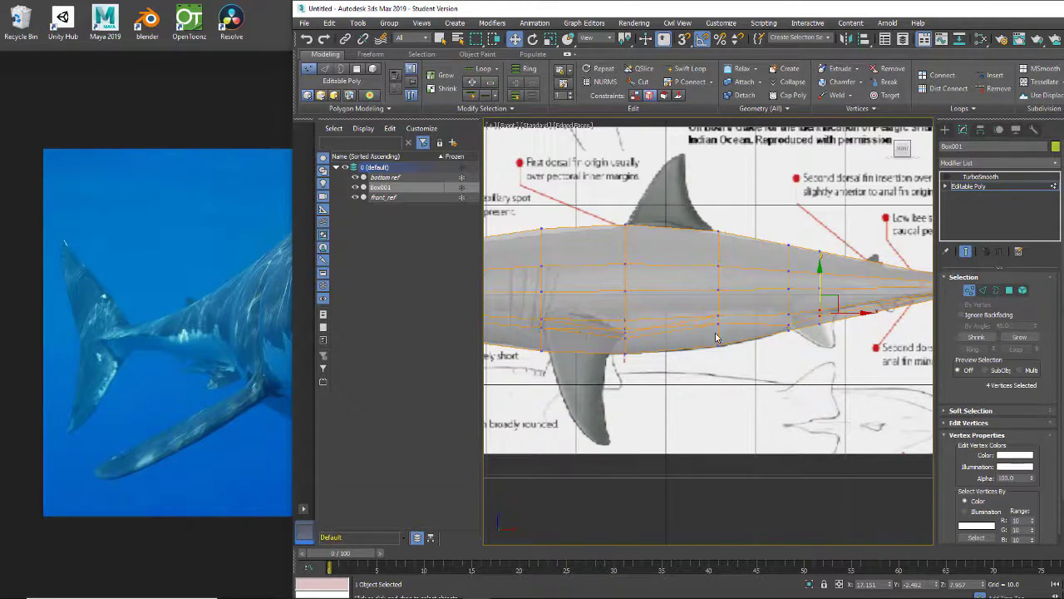
Widen the command panel to two columns and extrude the lower side polygon at the pelvic fin's base by 0.784.
key(5)
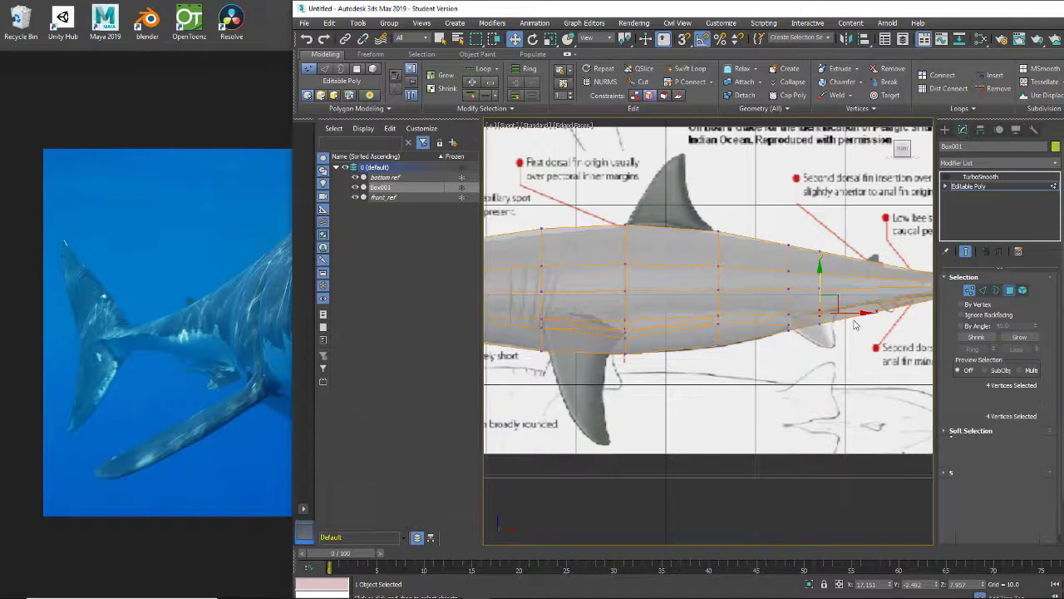
click(805, 324)
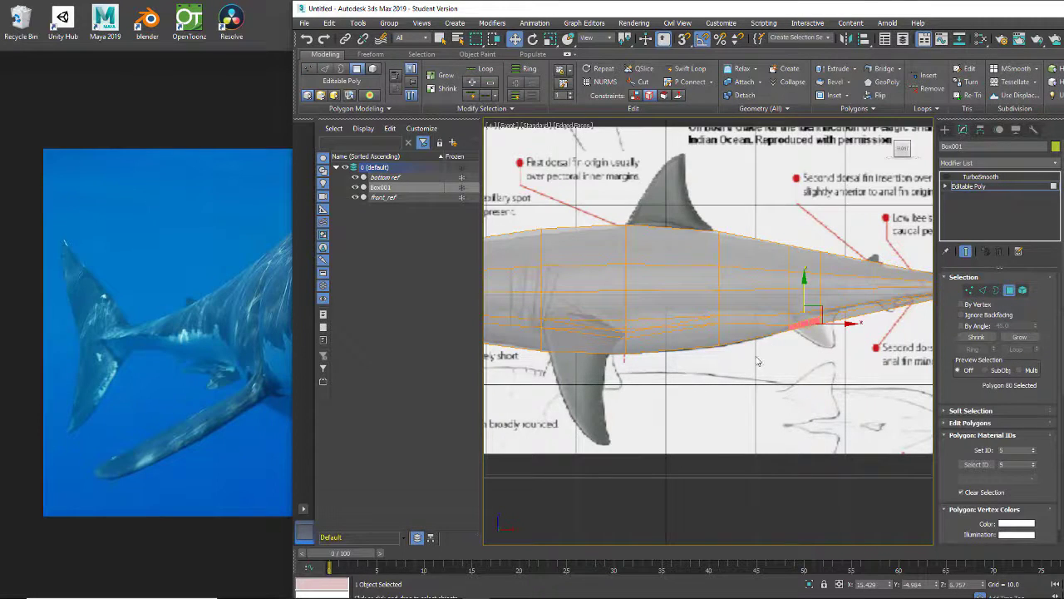
alt+middle_drag(740, 391, 775, 400)
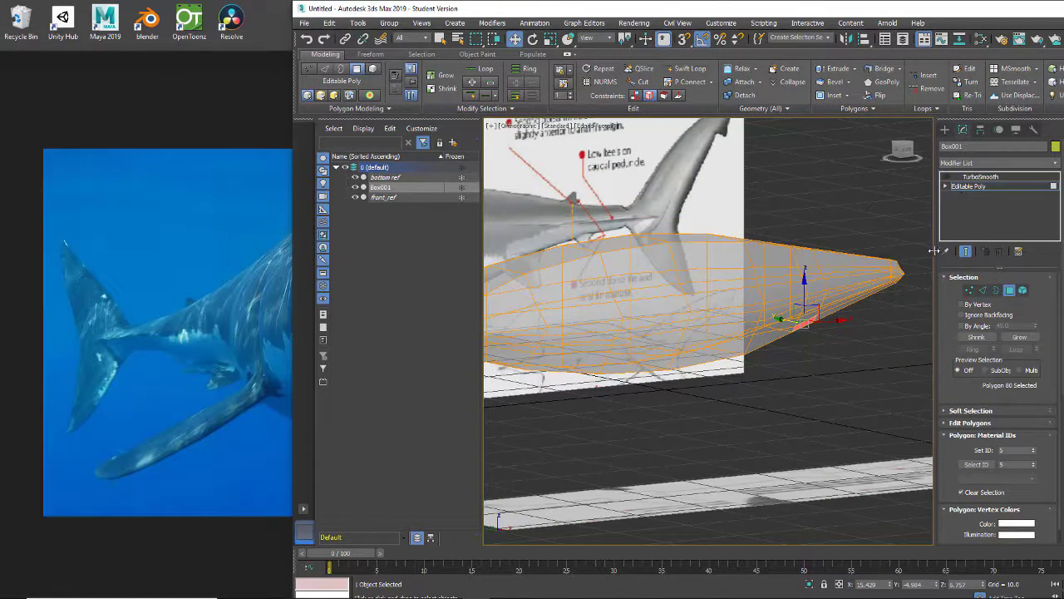
mouse_move(935, 252)
mouse_down()
mouse_move(827, 251)
mouse_move(786, 263)
mouse_move(823, 269)
mouse_up()
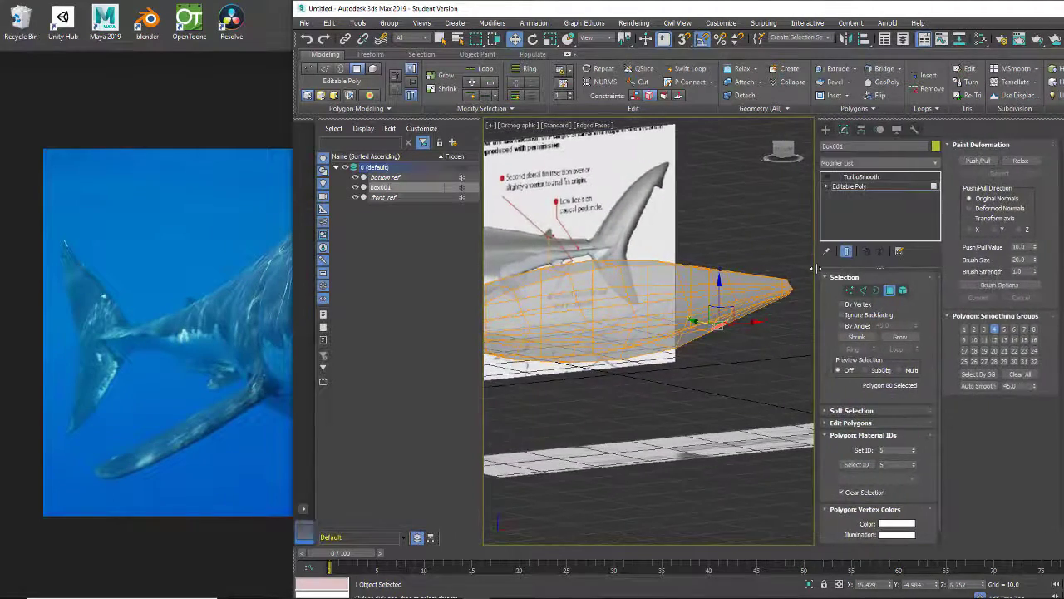
click(845, 426)
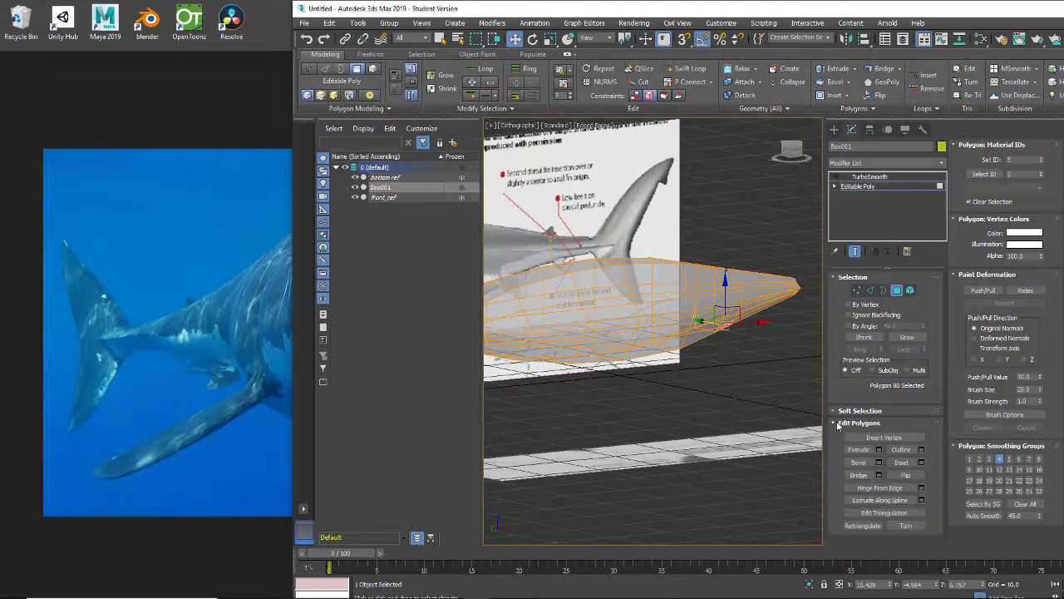
click(879, 450)
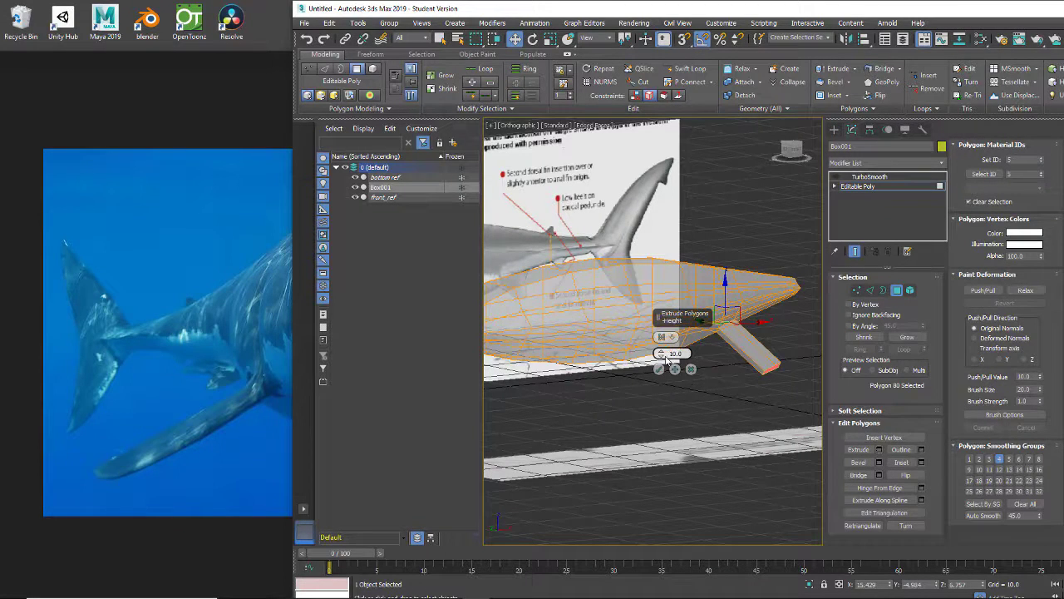
scroll(747, 391, up, 2)
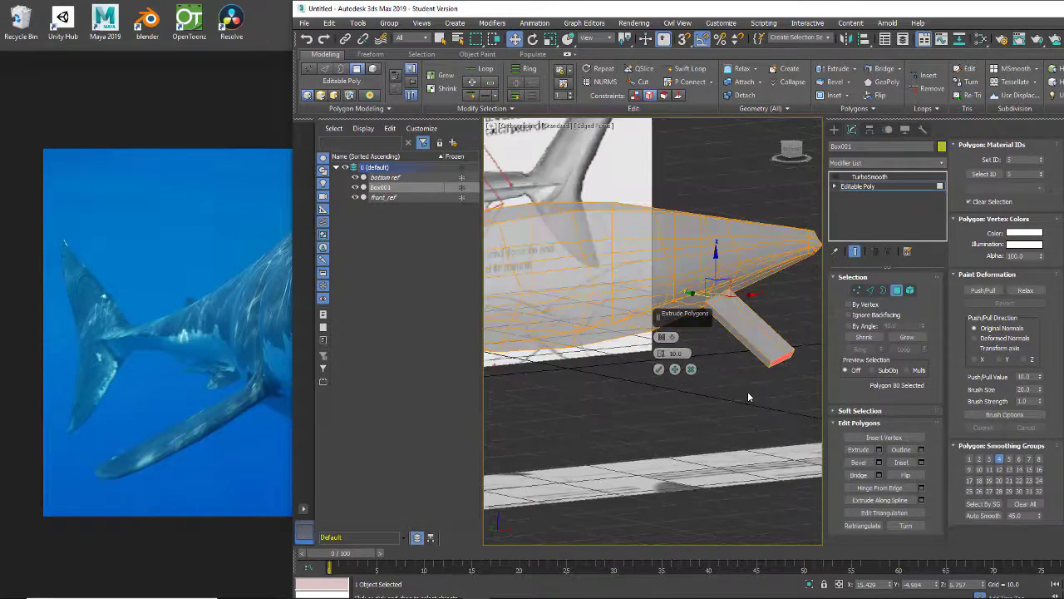
alt+middle_drag(752, 397, 722, 411)
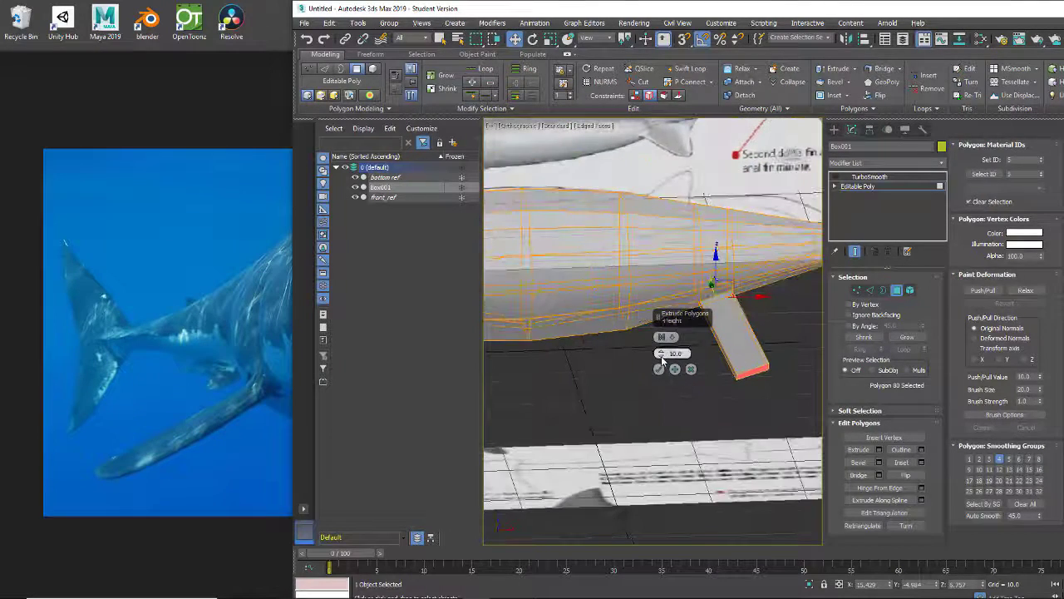
drag(661, 353, 691, 446)
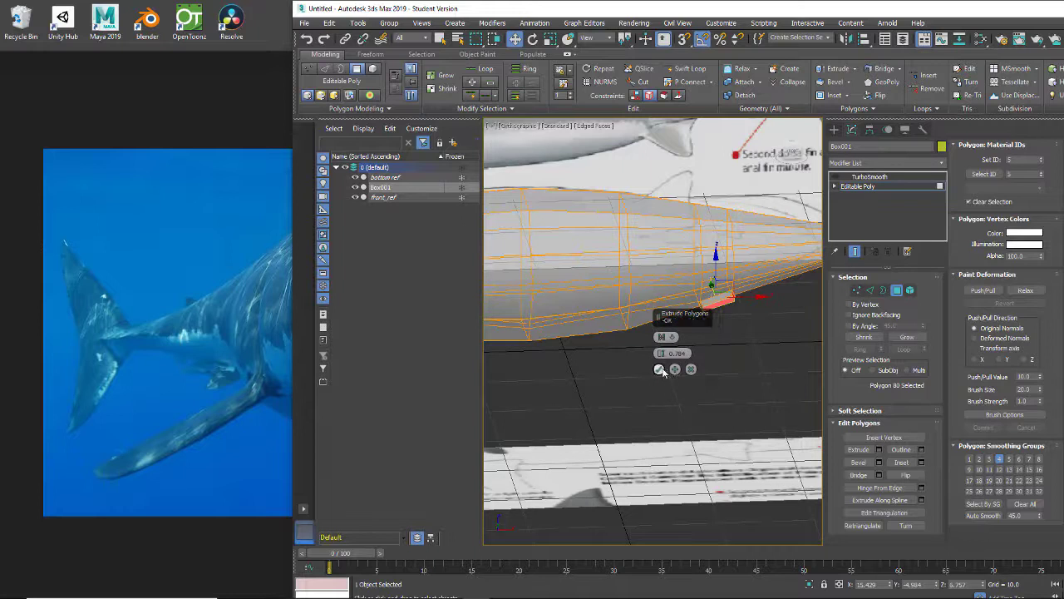
click(658, 370)
Extrude the lower side polygon at the pectoral fin's base by 0.784 and check it from below.
alt+middle_drag(621, 376, 687, 336)
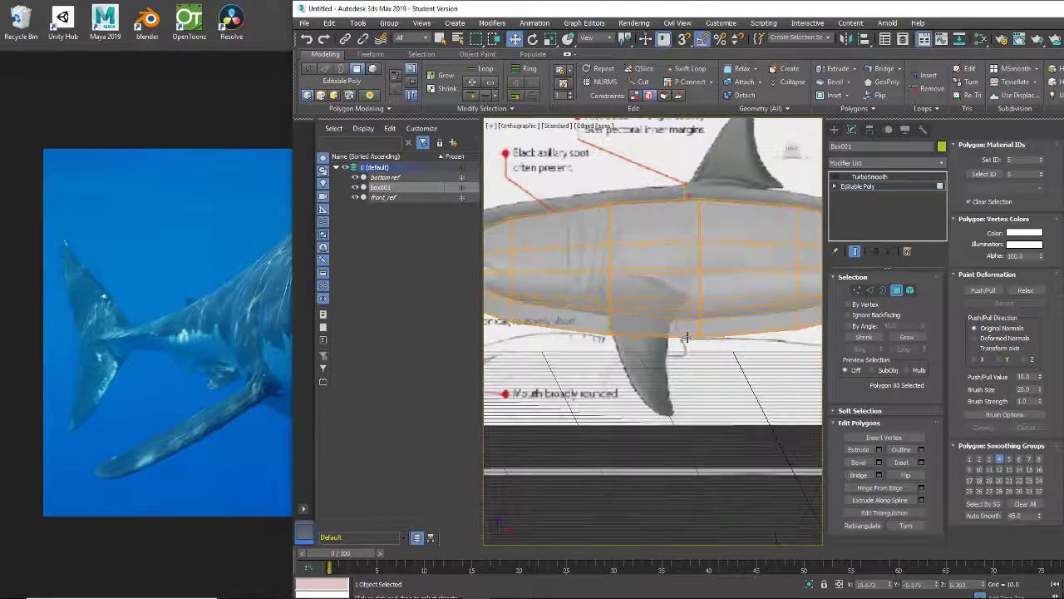
key(f)
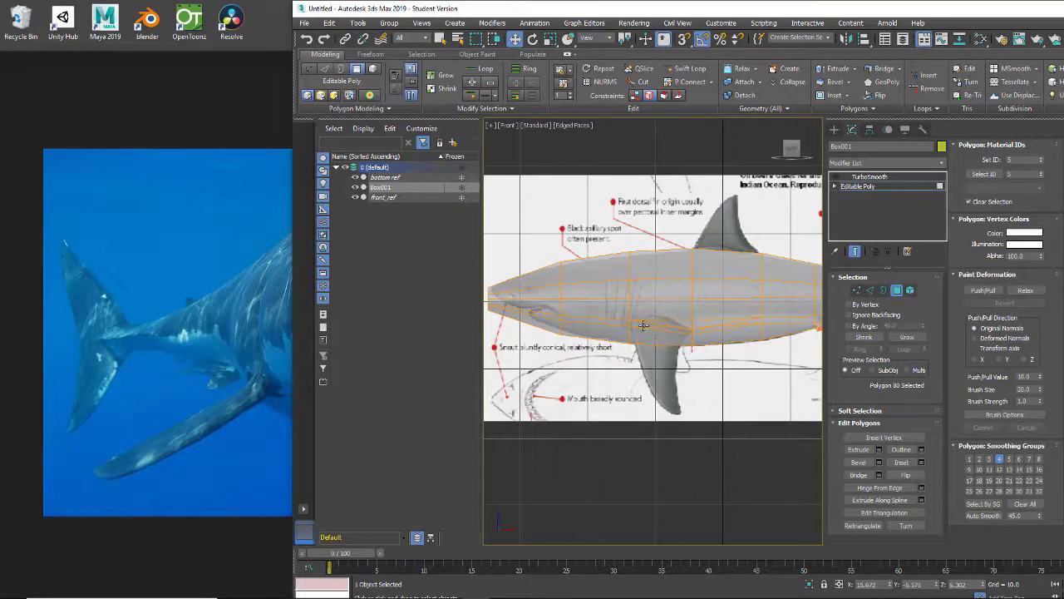
click(639, 324)
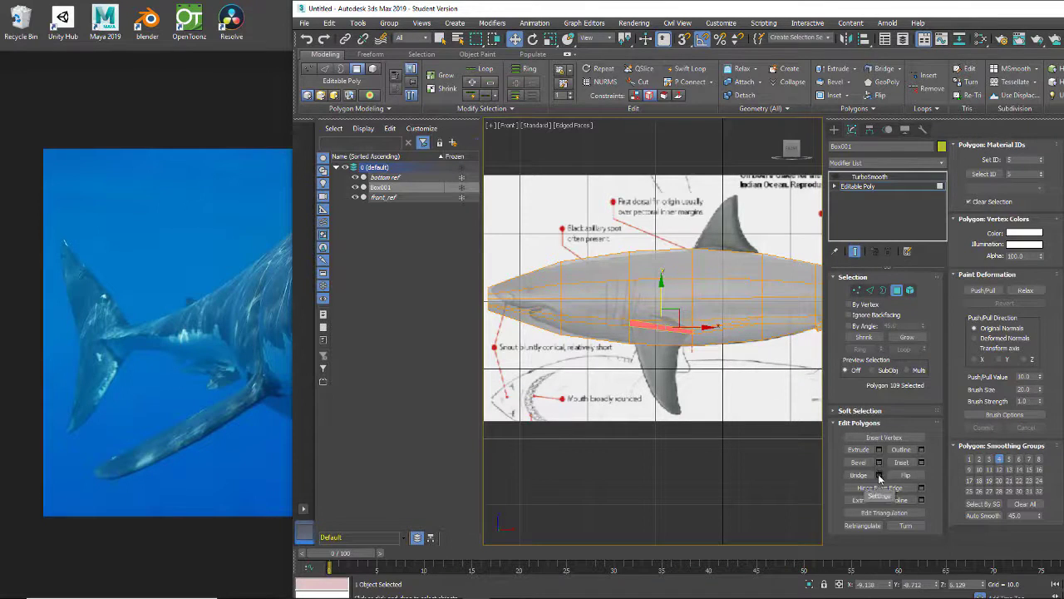
shift+click(848, 474)
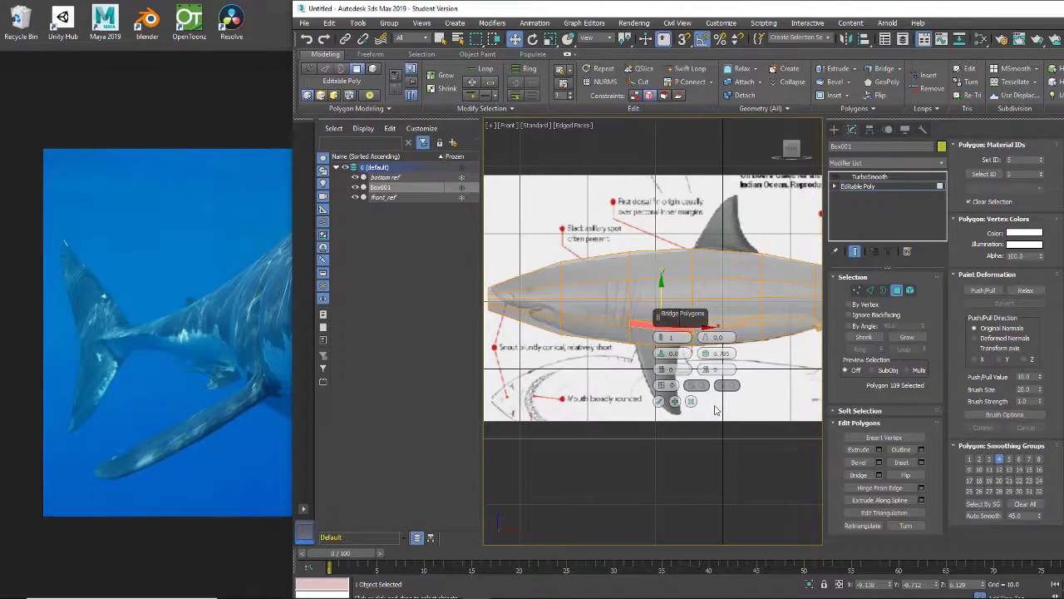
click(690, 401)
shift+click(852, 446)
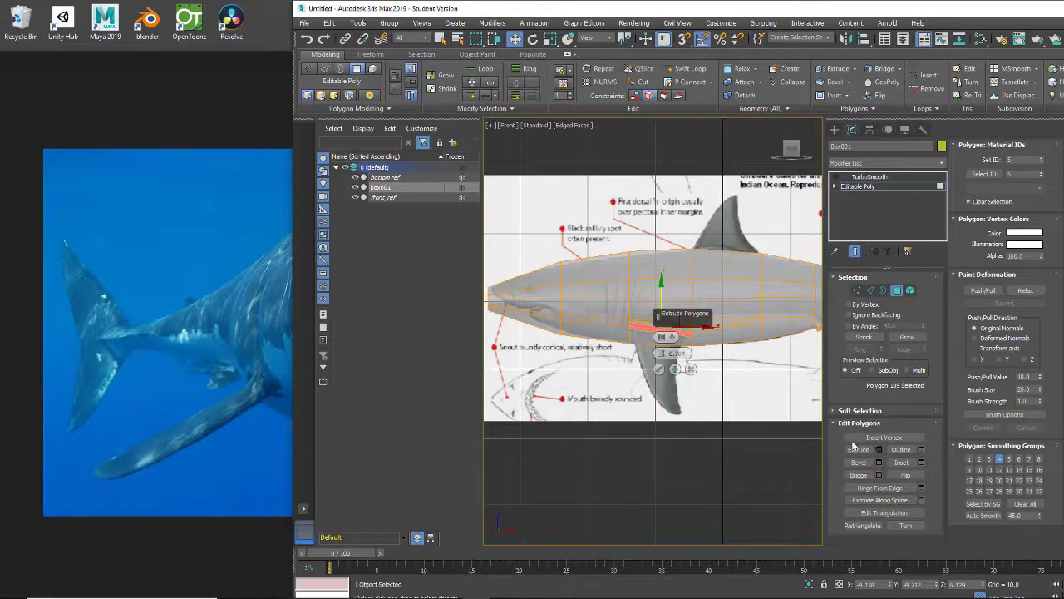
click(658, 369)
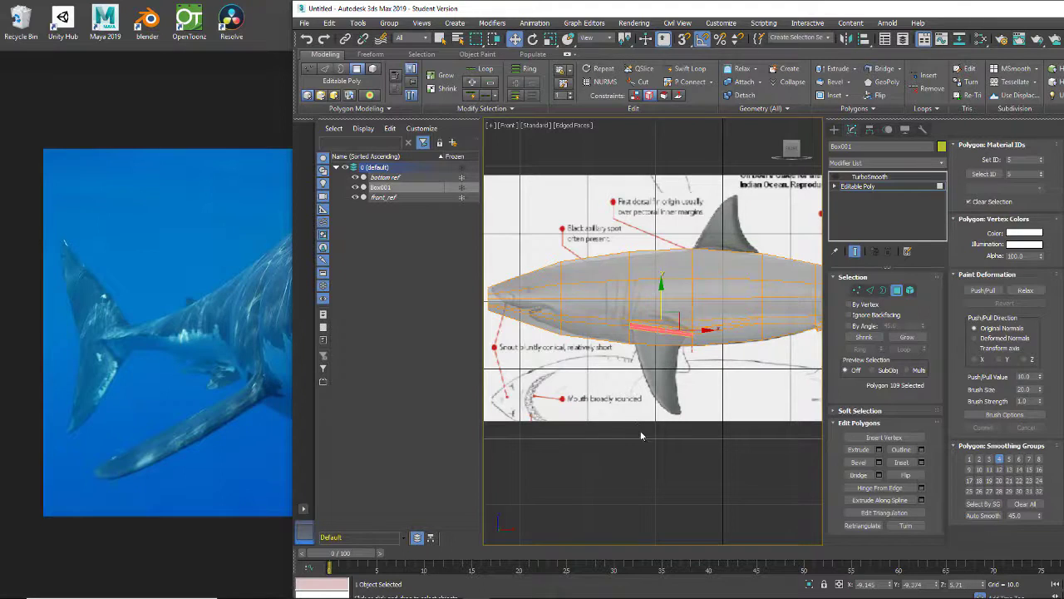
alt+middle_drag(645, 430, 640, 486)
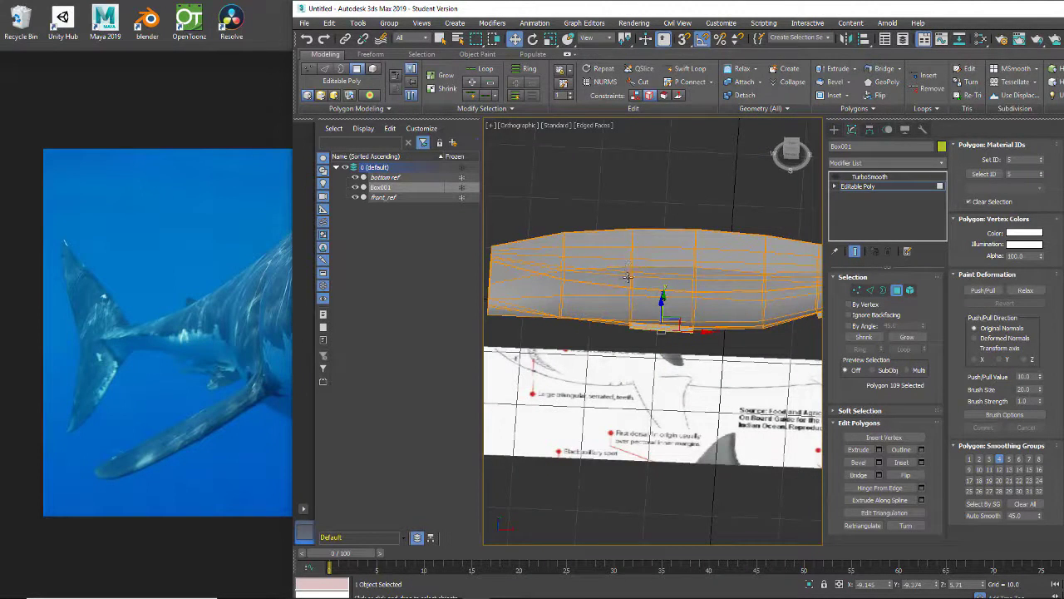
alt+middle_drag(630, 296, 631, 262)
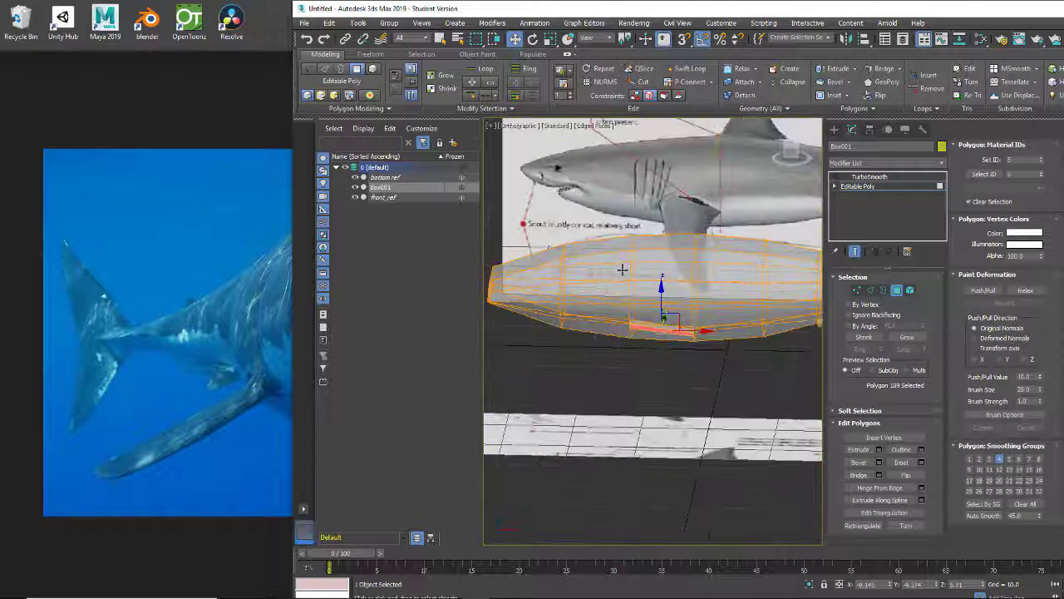
key(f)
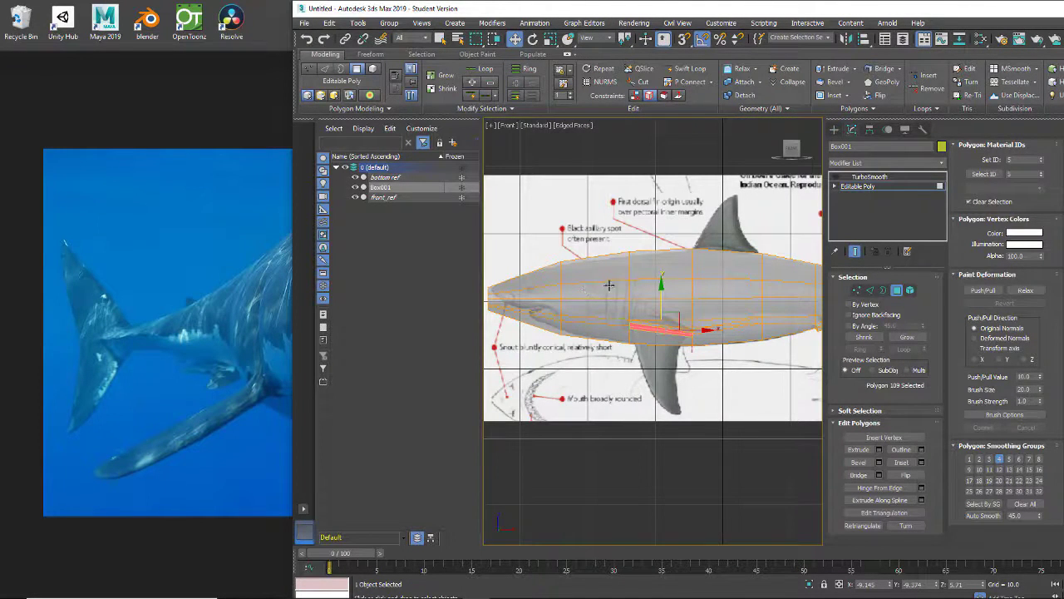
Turn off the See-Through display property in the shark body's object properties.
right_click(678, 264)
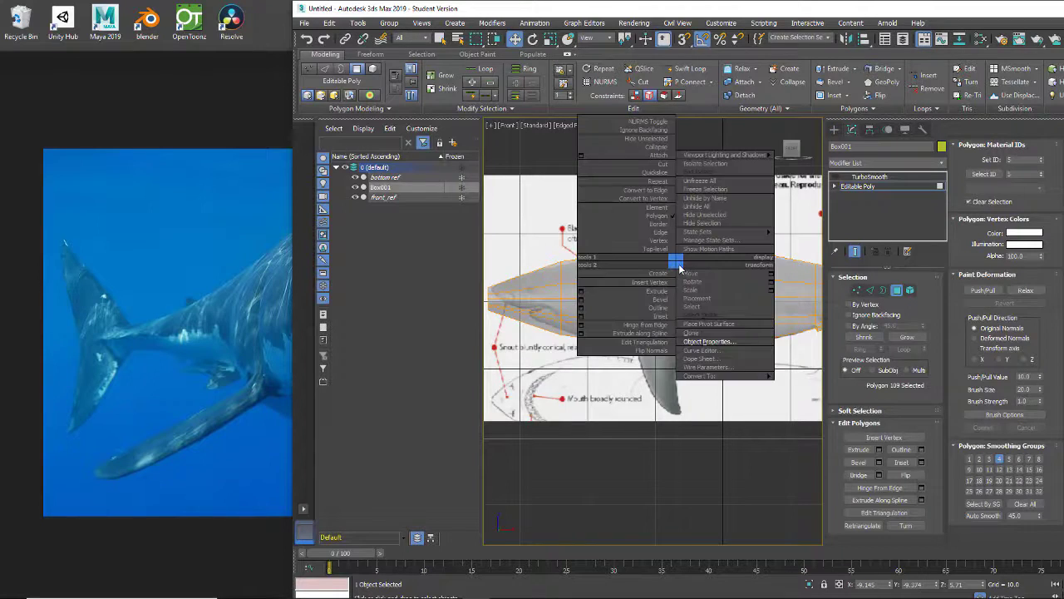
click(685, 344)
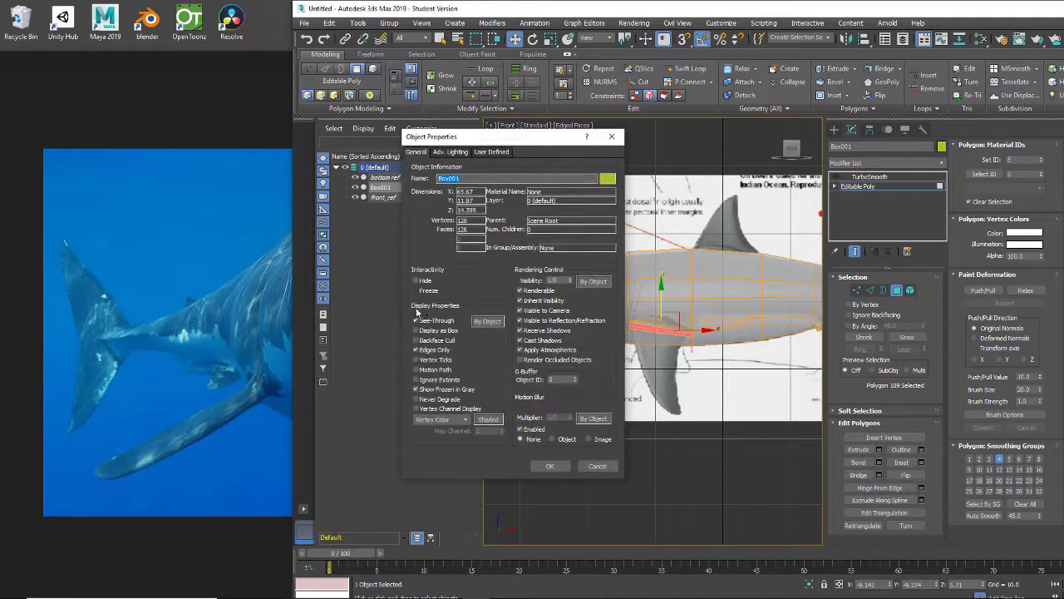
click(416, 321)
click(415, 321)
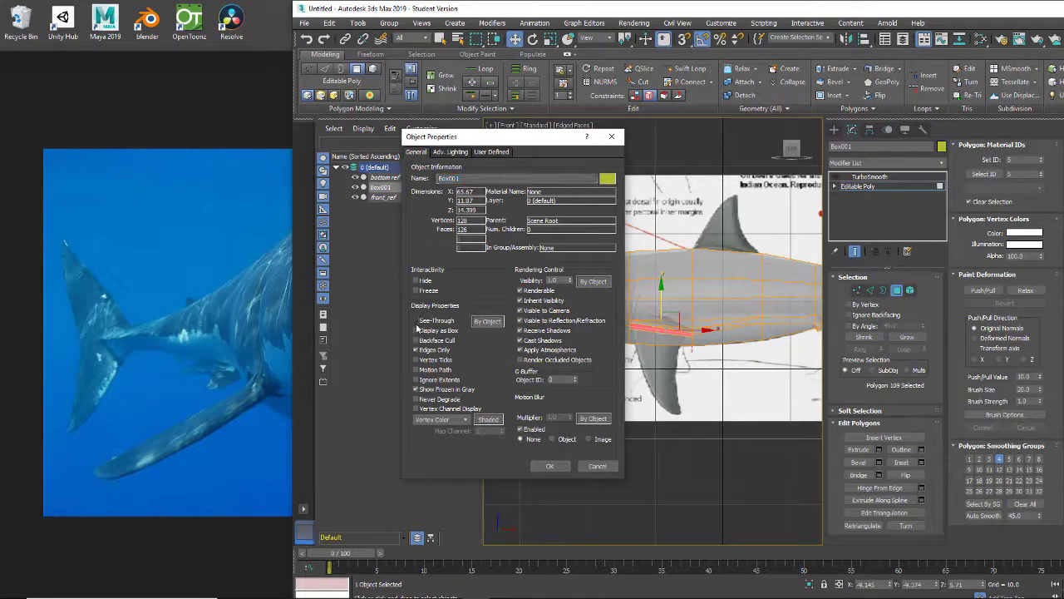
click(550, 465)
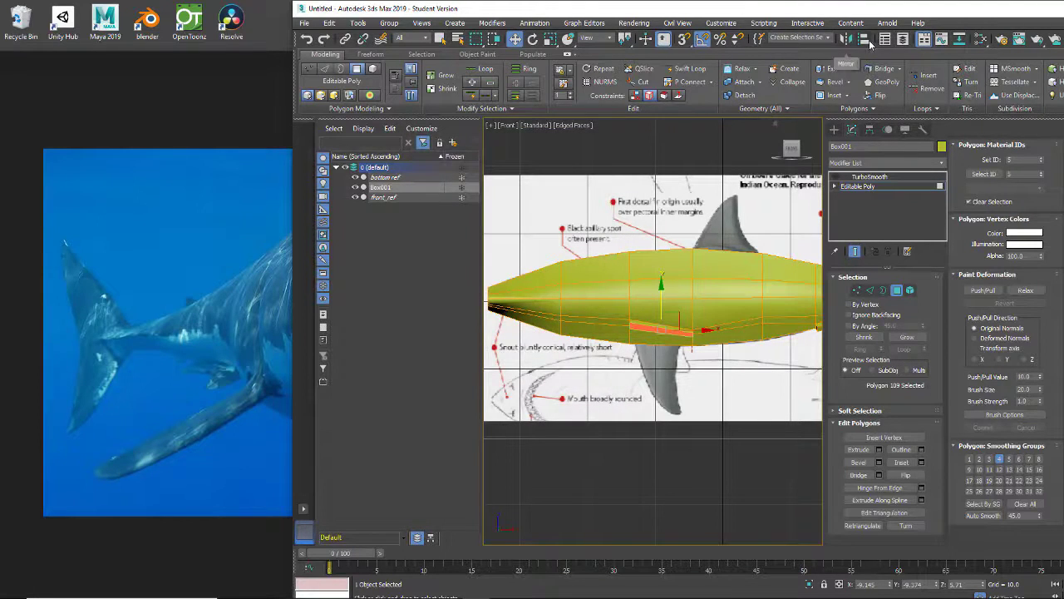
Add a new Standard material in the Slate Material Editor, place it below the reference material, and name it shark.
click(980, 39)
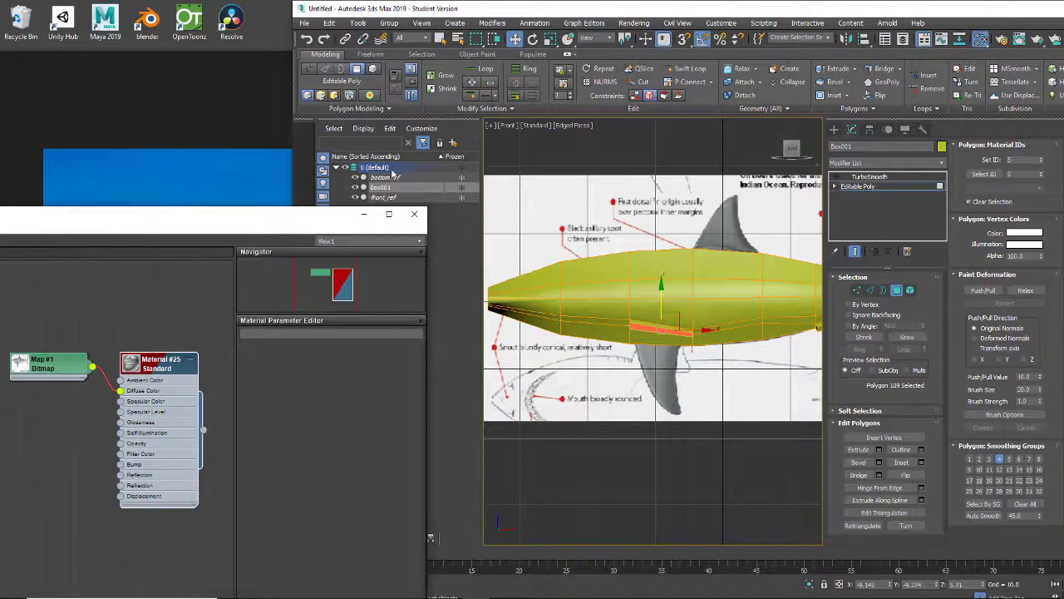
drag(230, 218, 819, 74)
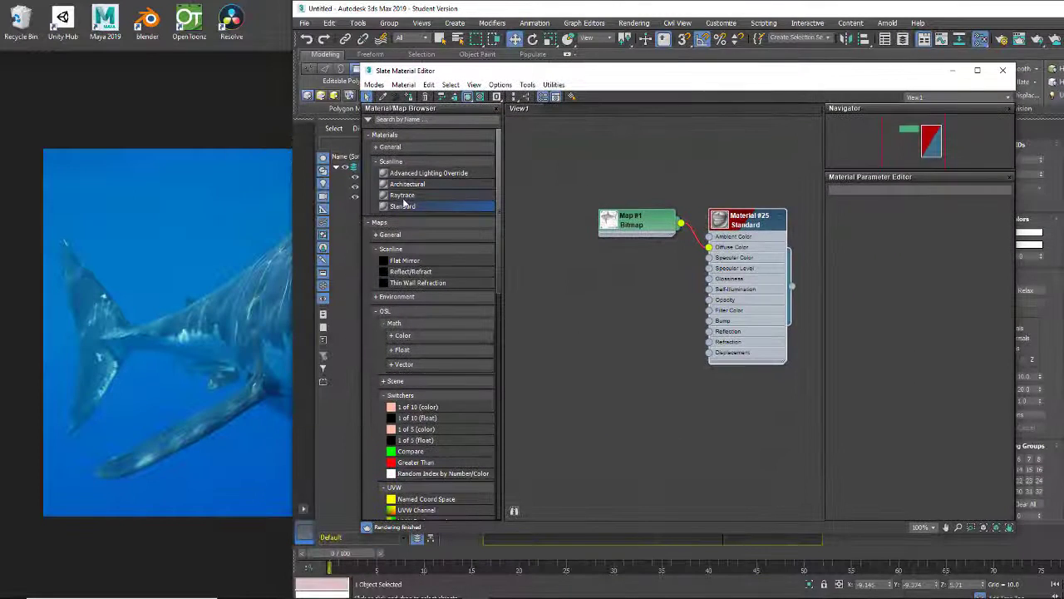
drag(394, 206, 625, 246)
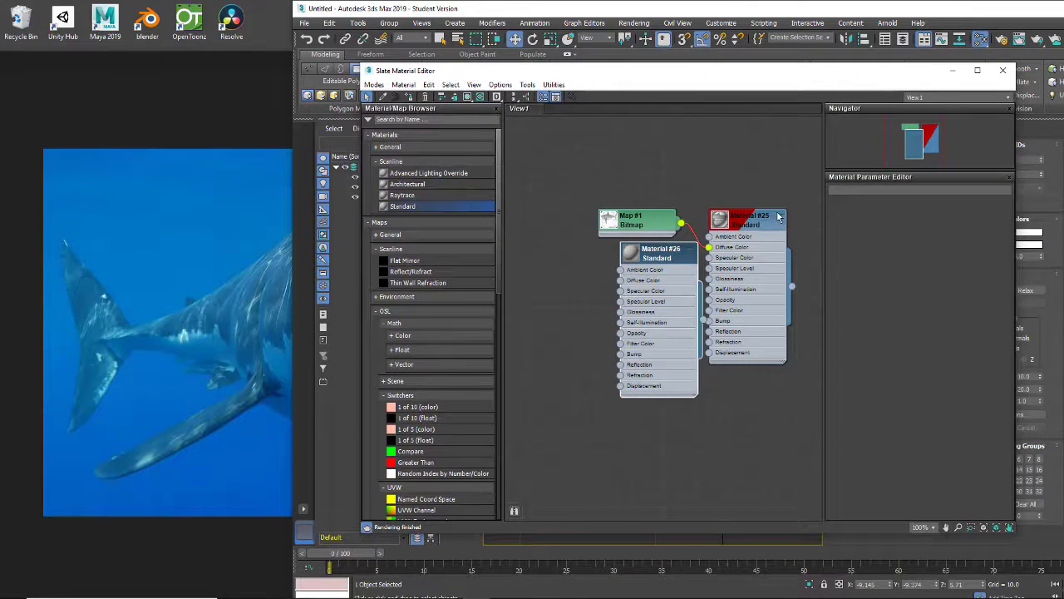
click(683, 253)
click(779, 215)
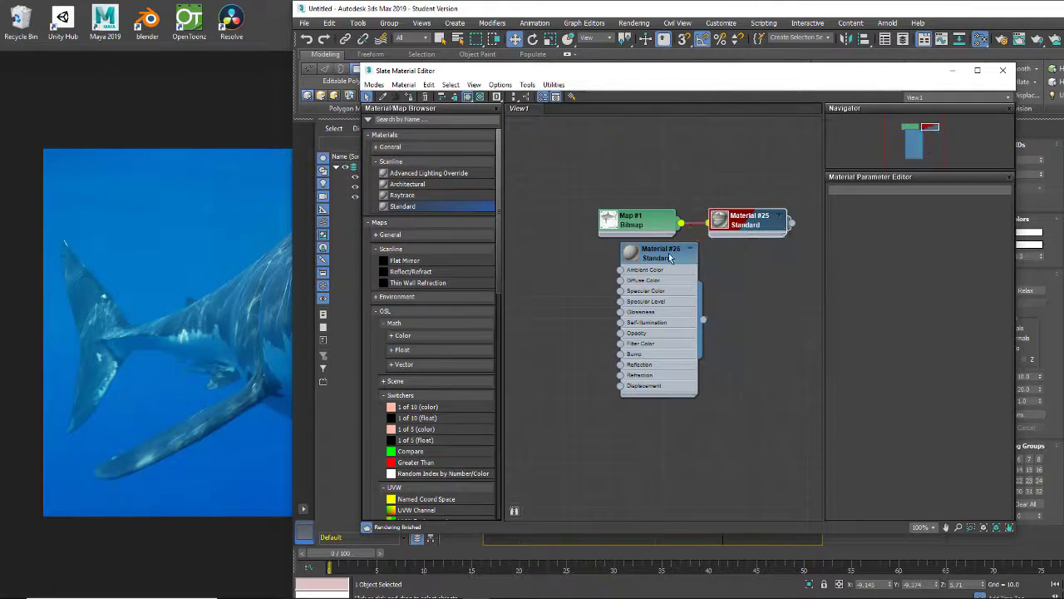
drag(654, 262, 744, 295)
double_click(744, 295)
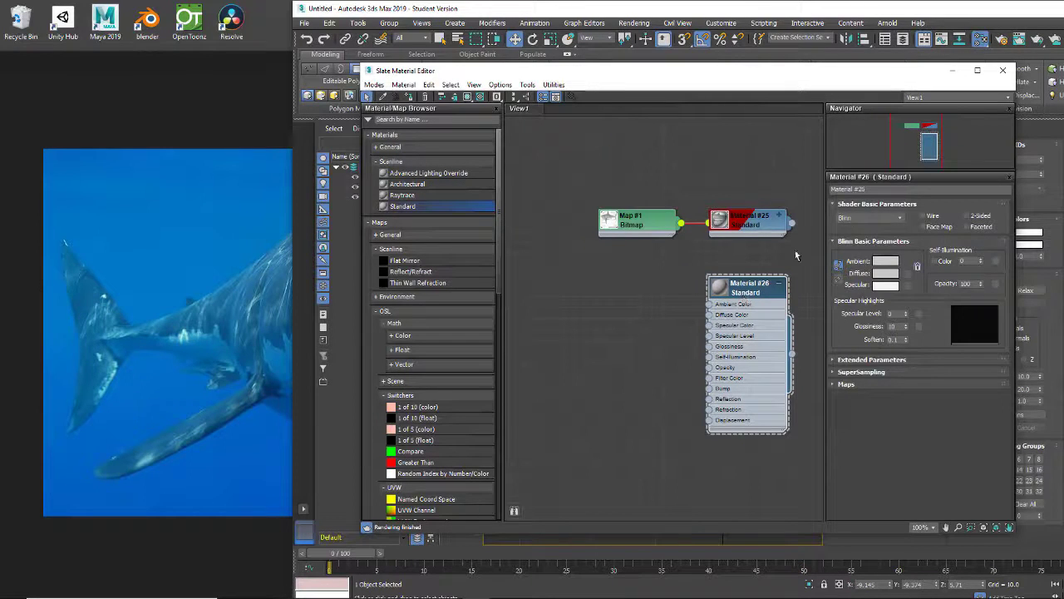
click(868, 189)
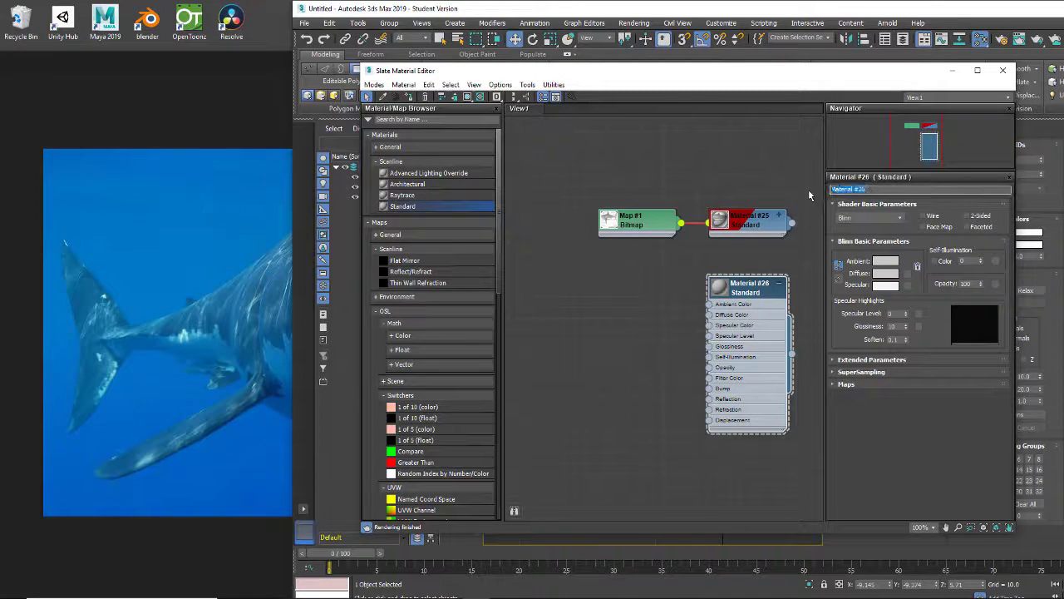
text(shark)
Set the shark material's diffuse color to a dark grey.
click(885, 274)
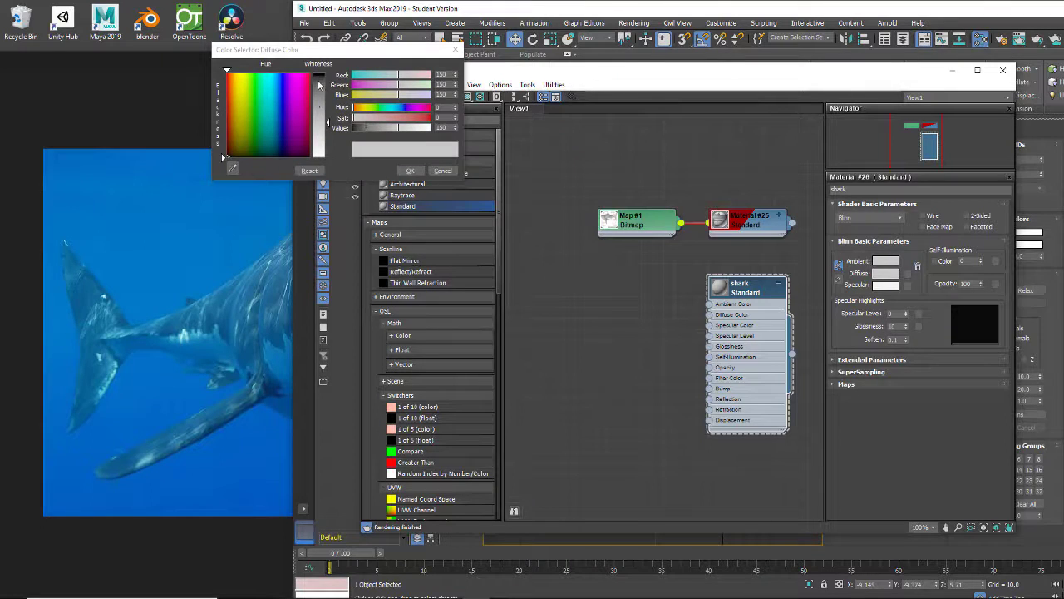
drag(320, 85, 319, 81)
drag(356, 128, 363, 128)
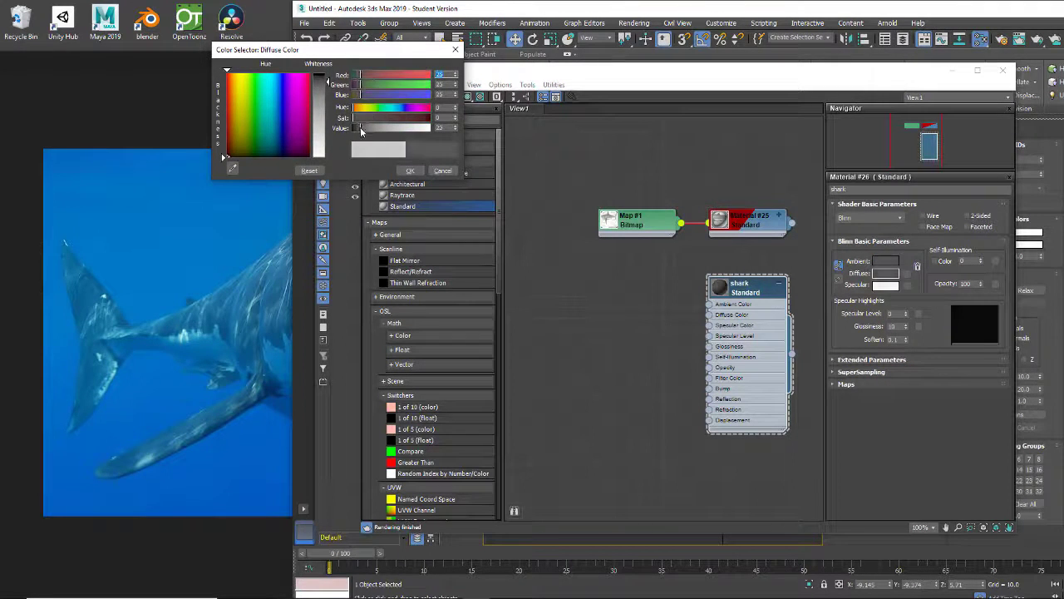
click(403, 172)
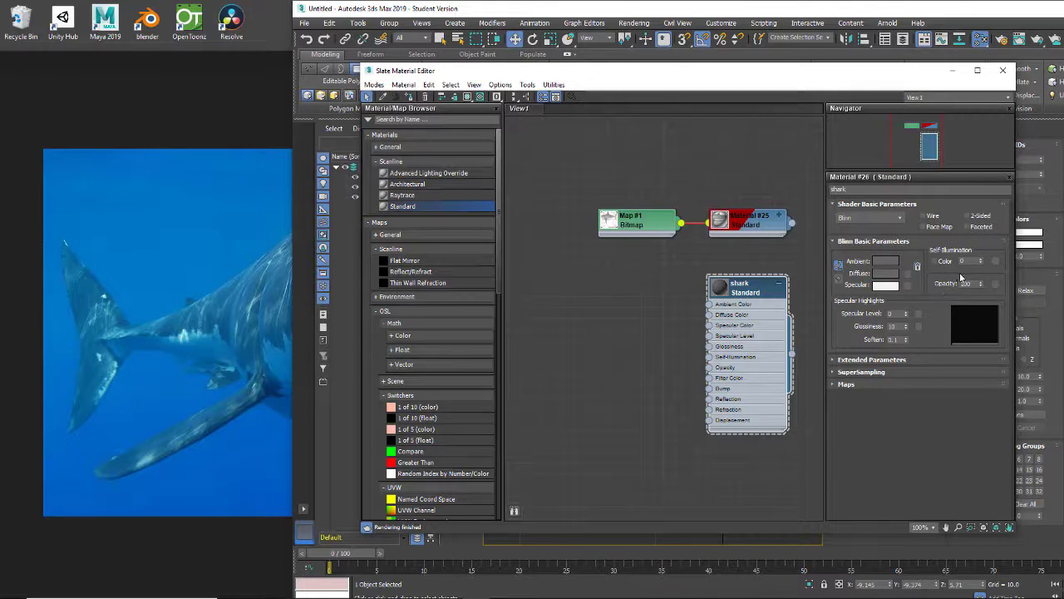
Lower the shark material's opacity to 67 so the reference shows through the body, and close the material editor.
drag(971, 283, 952, 284)
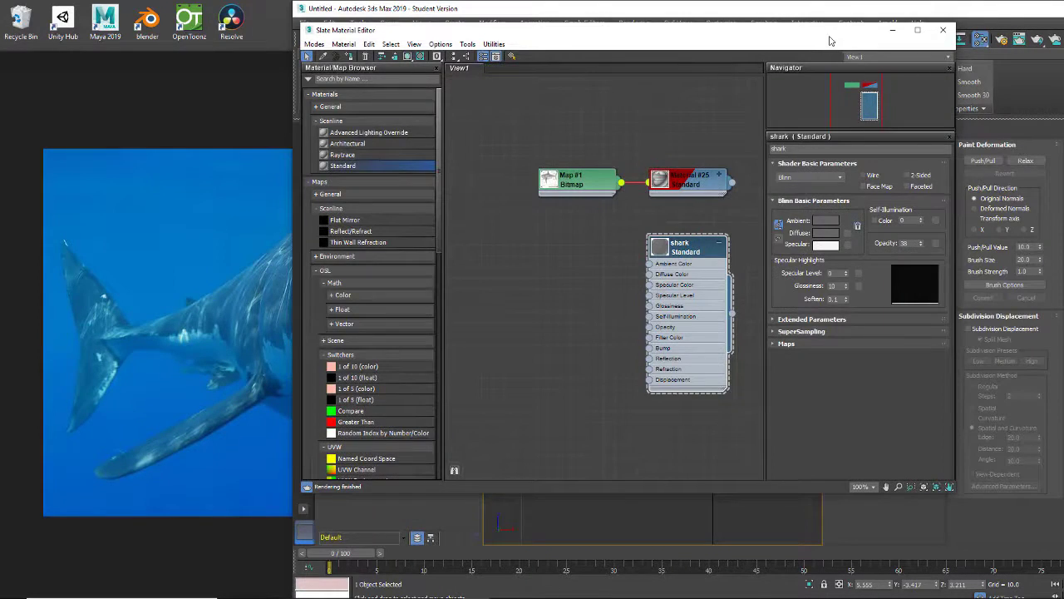
drag(739, 30, 326, 153)
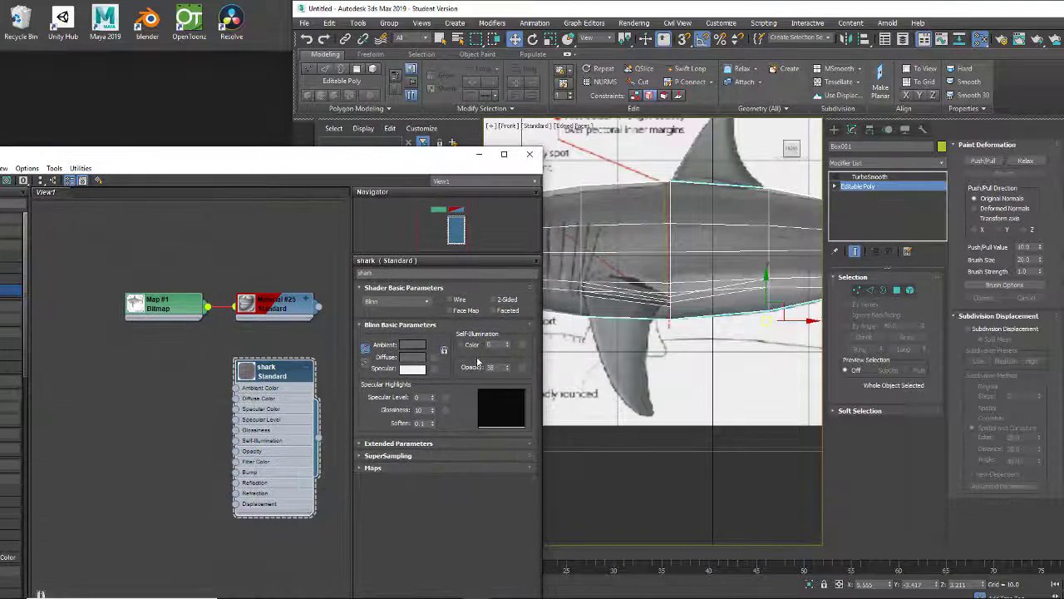
mouse_move(507, 369)
mouse_down()
mouse_move(503, 345)
mouse_move(500, 361)
mouse_up()
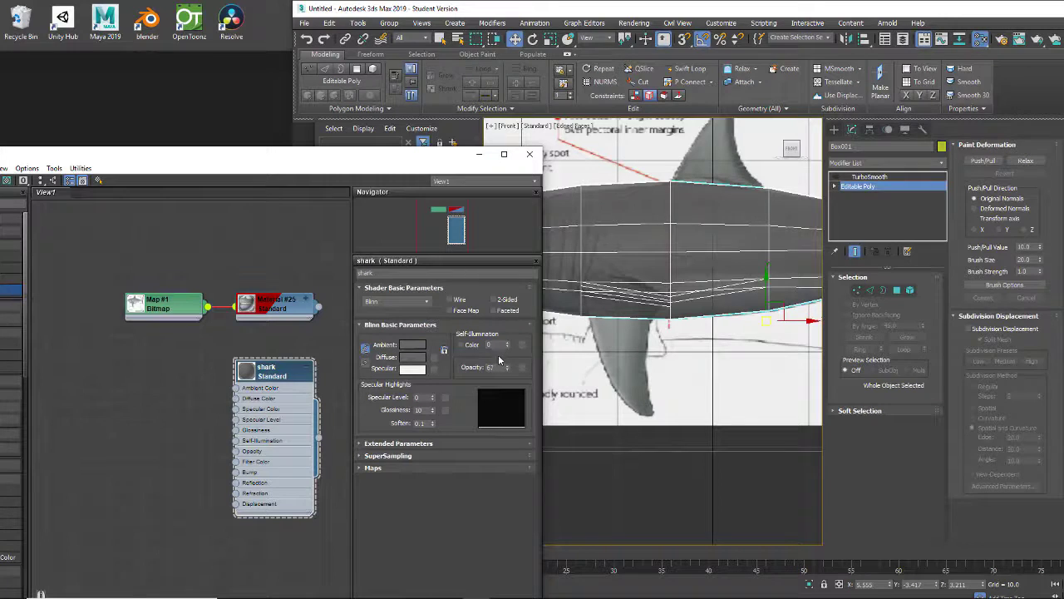
click(530, 154)
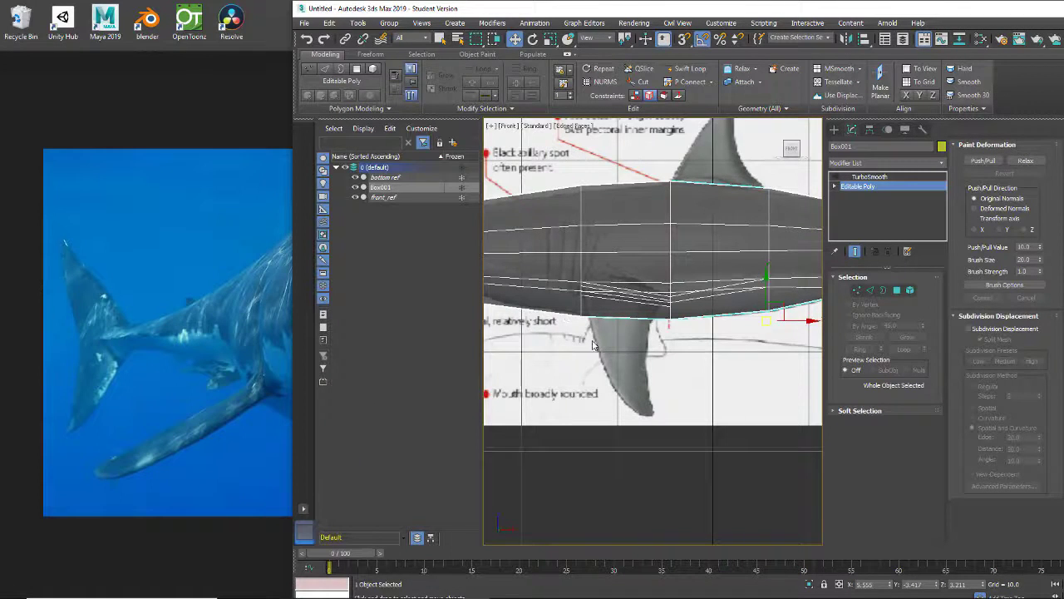
Reopen the Slate Material Editor, lower the shark material's opacity to 64, and nudge its node slightly below the reference material.
mouse_move(582, 350)
alt+middle_down()
mouse_move(586, 366)
mouse_move(588, 348)
alt+middle_up()
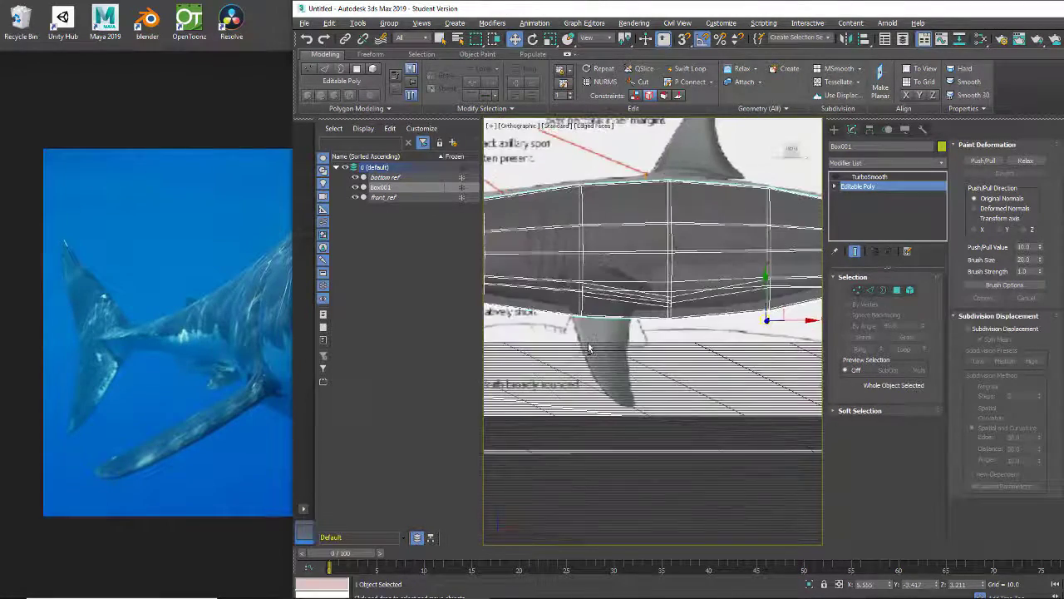
click(981, 40)
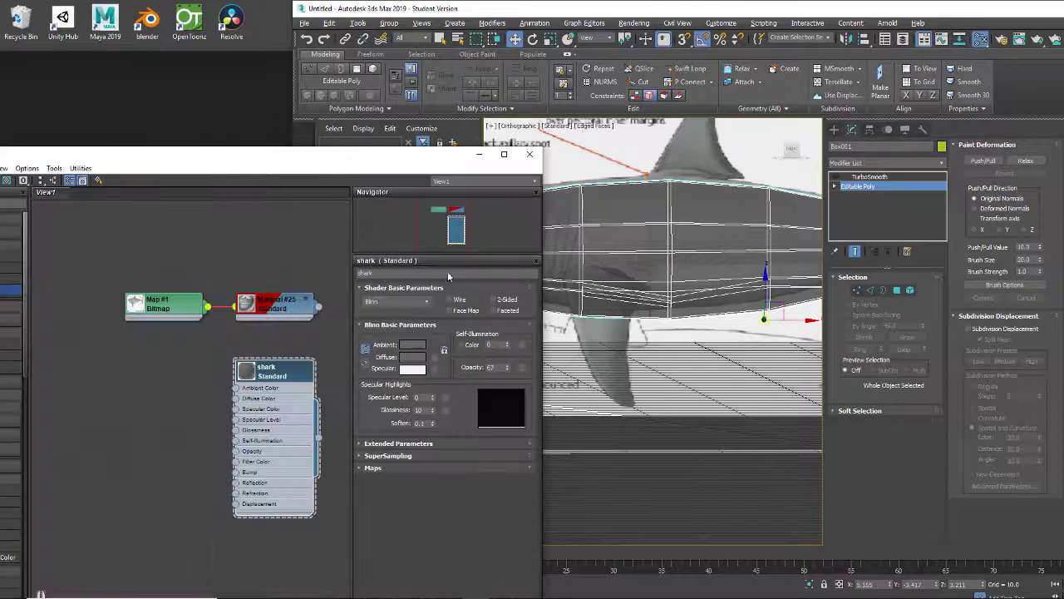
mouse_move(506, 371)
mouse_down()
mouse_move(505, 305)
mouse_move(507, 367)
mouse_up()
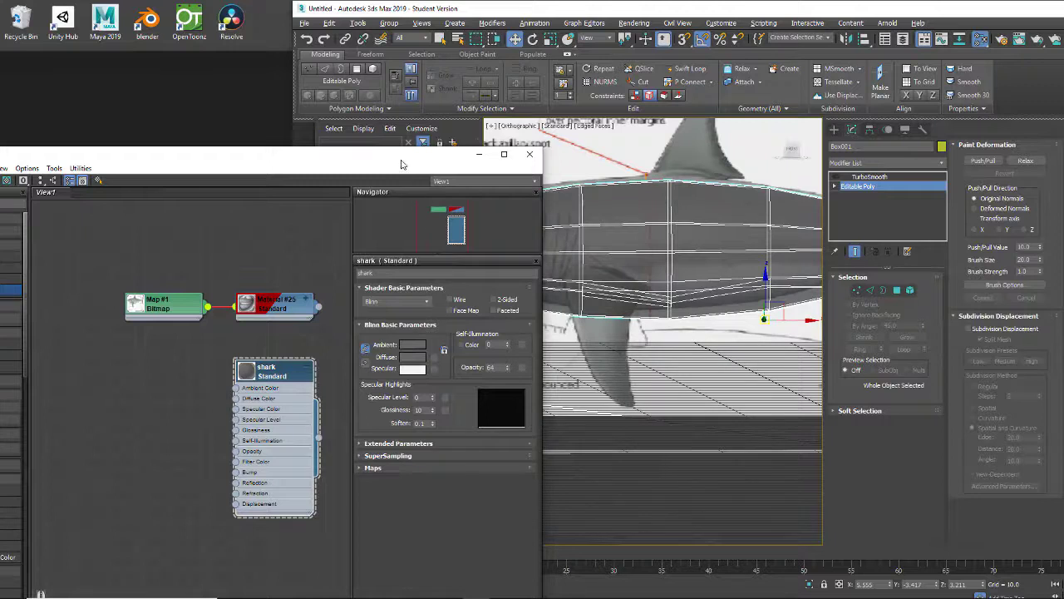
drag(400, 160, 205, 113)
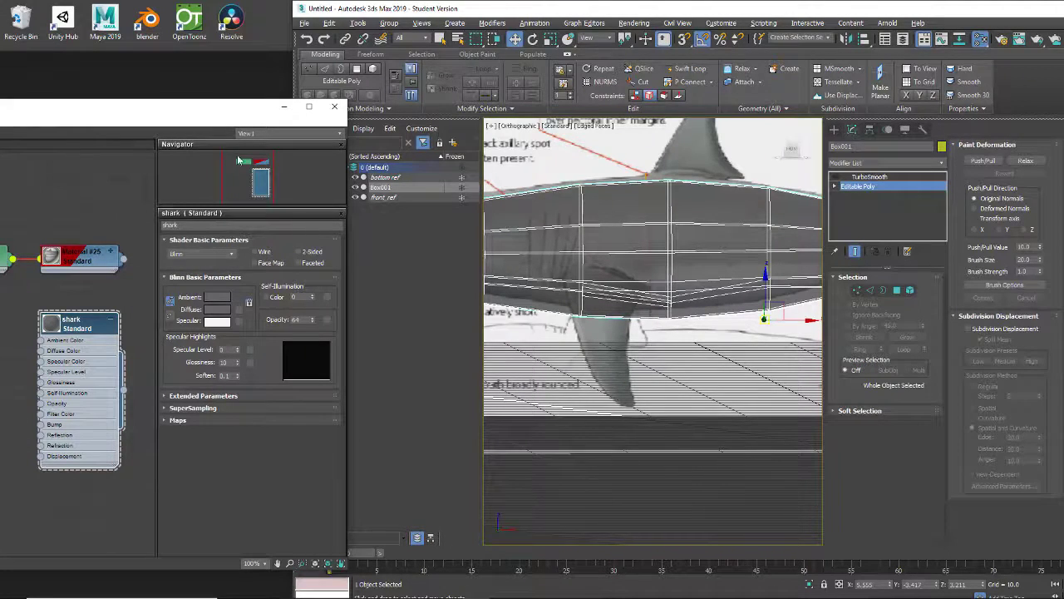
drag(181, 122, 483, 42)
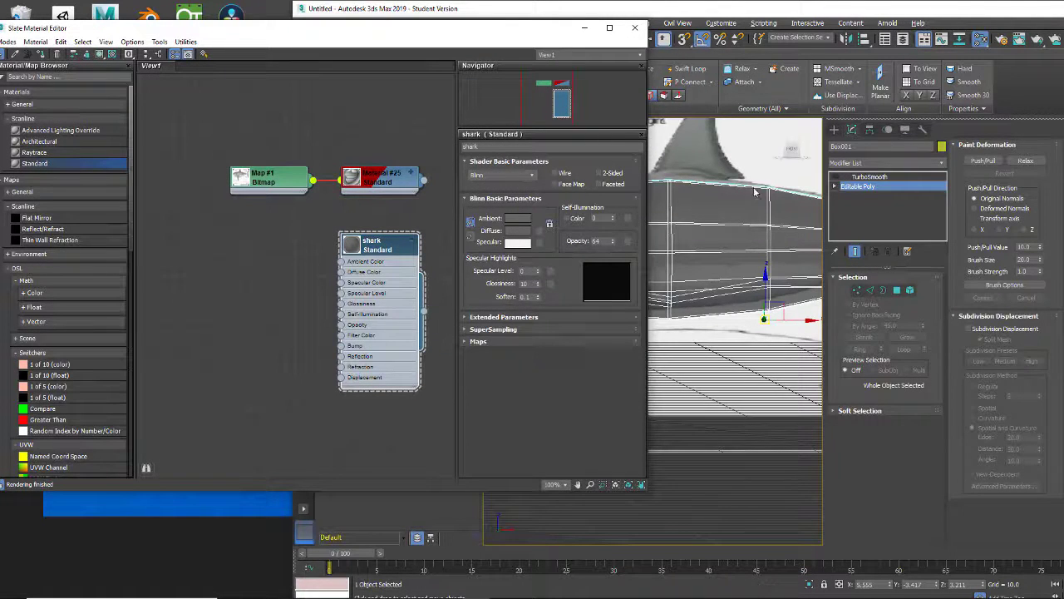
mouse_move(381, 264)
mouse_down()
mouse_move(358, 254)
mouse_move(391, 254)
mouse_up()
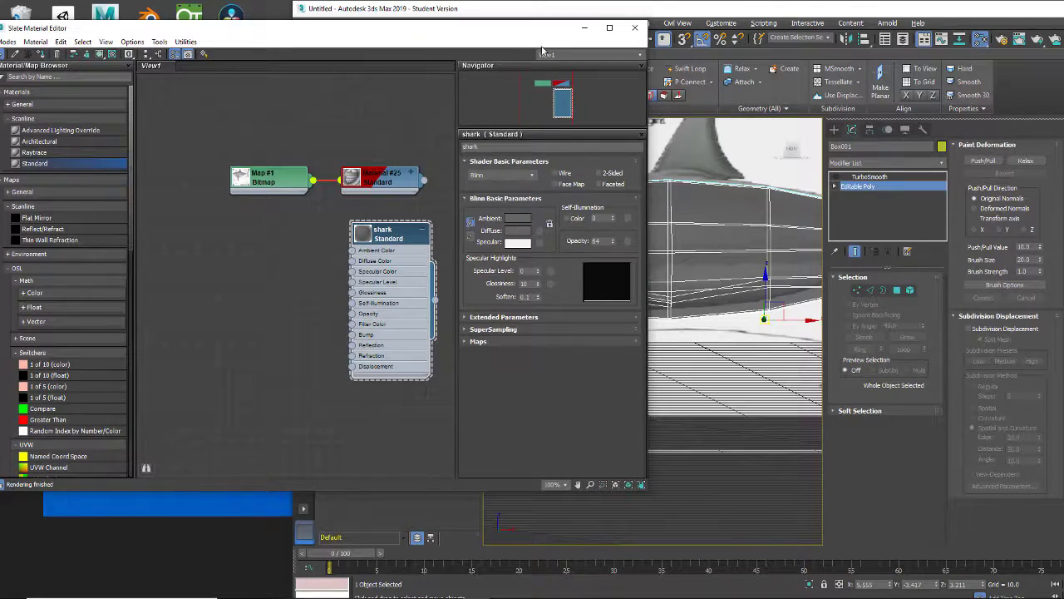
mouse_move(543, 34)
mouse_down()
mouse_move(507, 42)
mouse_move(528, 46)
mouse_up()
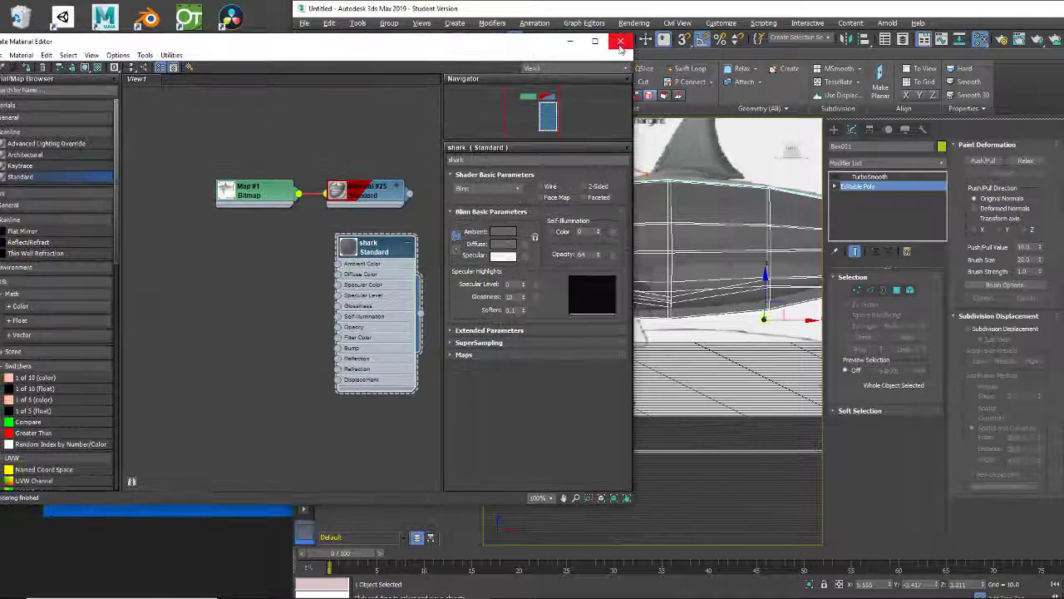